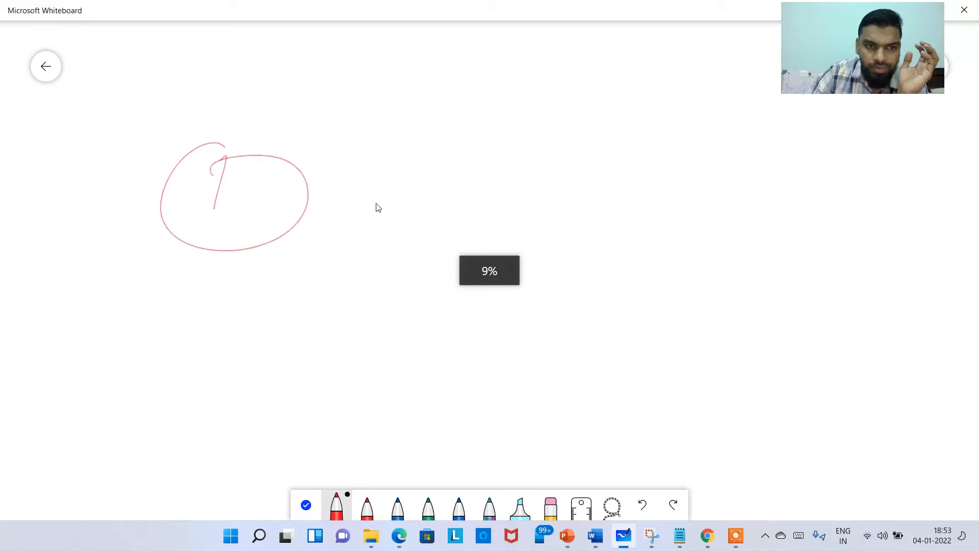
Handwrite "General Purpose" beside the circled 1 and add a circled 2 with "provisioned iops" below it
scroll(374, 205, "down", 1)
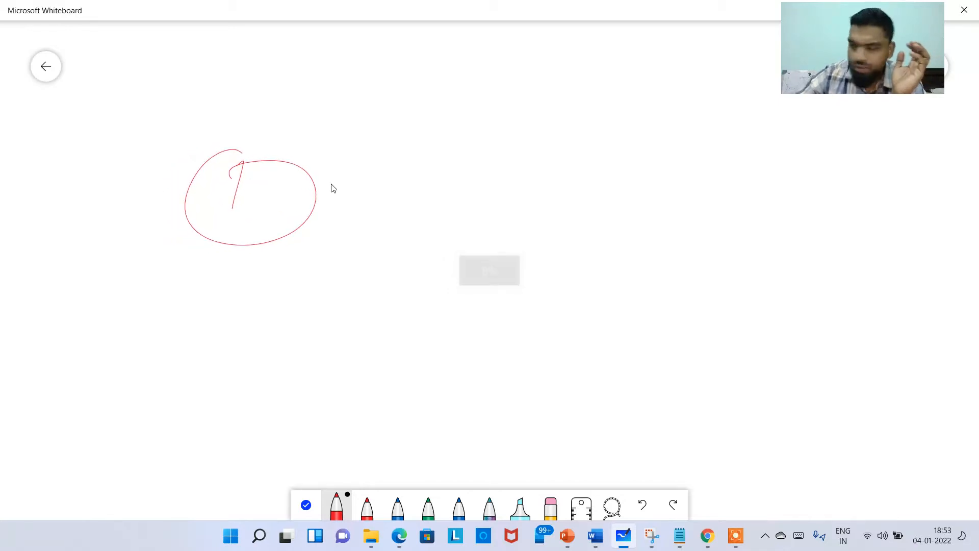
mouse_move(408, 179)
left_mouse_down()
mouse_move(338, 188)
mouse_move(385, 213)
mouse_move(421, 216)
mouse_move(504, 208)
mouse_move(541, 186)
mouse_move(612, 189)
mouse_move(637, 202)
mouse_move(832, 195)
left_mouse_up()
mouse_move(244, 277)
left_mouse_down()
mouse_move(288, 290)
mouse_move(257, 286)
left_mouse_up()
mouse_move(367, 281)
left_mouse_down()
mouse_move(436, 301)
mouse_move(464, 291)
left_mouse_up()
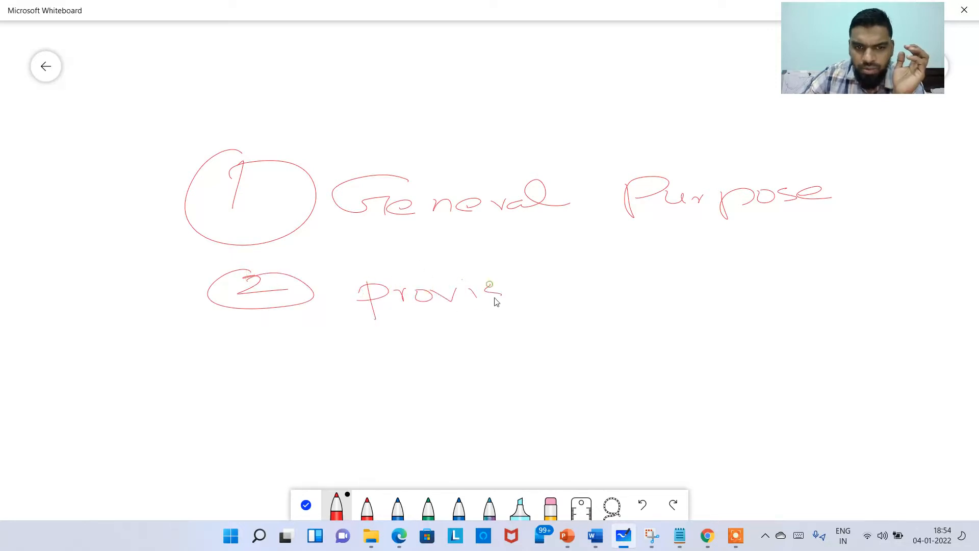
mouse_move(546, 297)
left_mouse_down()
mouse_move(579, 306)
mouse_move(627, 291)
left_mouse_up()
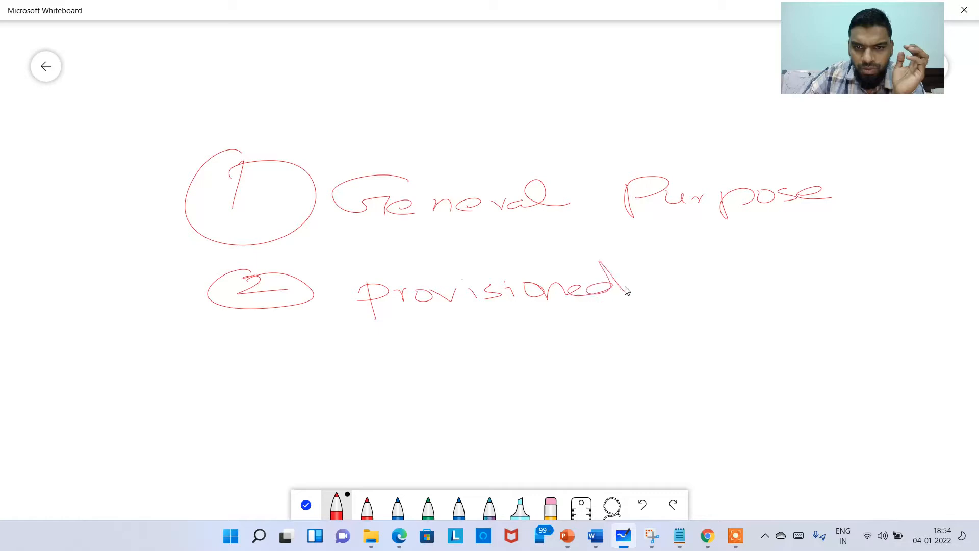
mouse_move(682, 278)
left_mouse_down()
mouse_move(706, 304)
mouse_move(736, 279)
mouse_move(753, 289)
left_mouse_up()
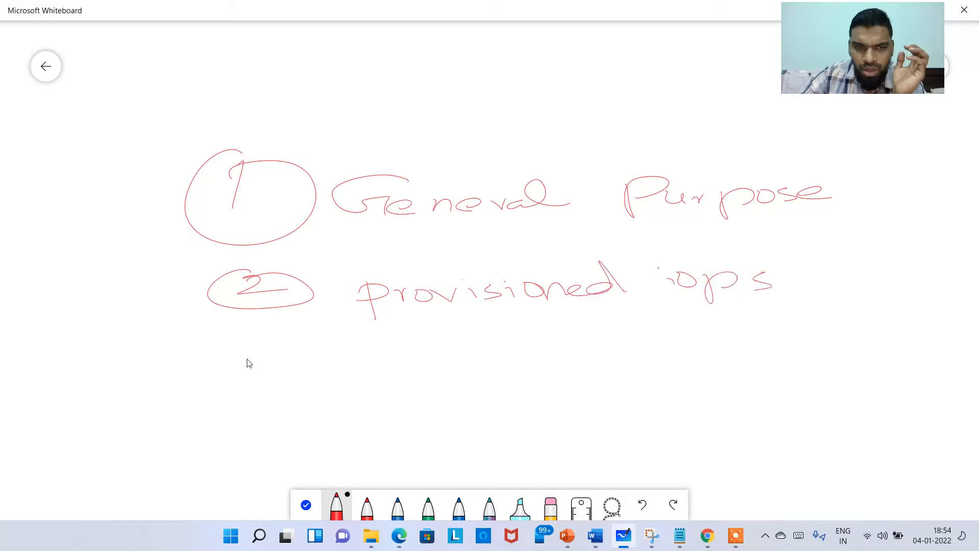
Draw a circled 3 below the second item and handwrite "Magnetic" beside it
mouse_move(248, 355)
left_mouse_down()
mouse_move(300, 365)
mouse_move(255, 374)
left_mouse_up()
mouse_move(256, 351)
left_mouse_down()
mouse_move(284, 343)
mouse_move(243, 359)
left_mouse_up()
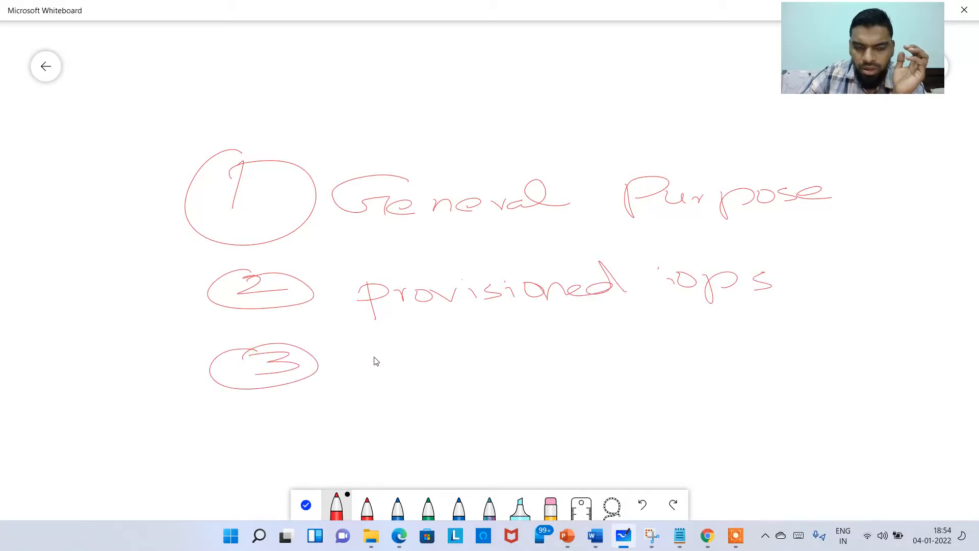
mouse_move(423, 358)
left_mouse_down()
mouse_move(503, 373)
mouse_move(568, 358)
left_mouse_up()
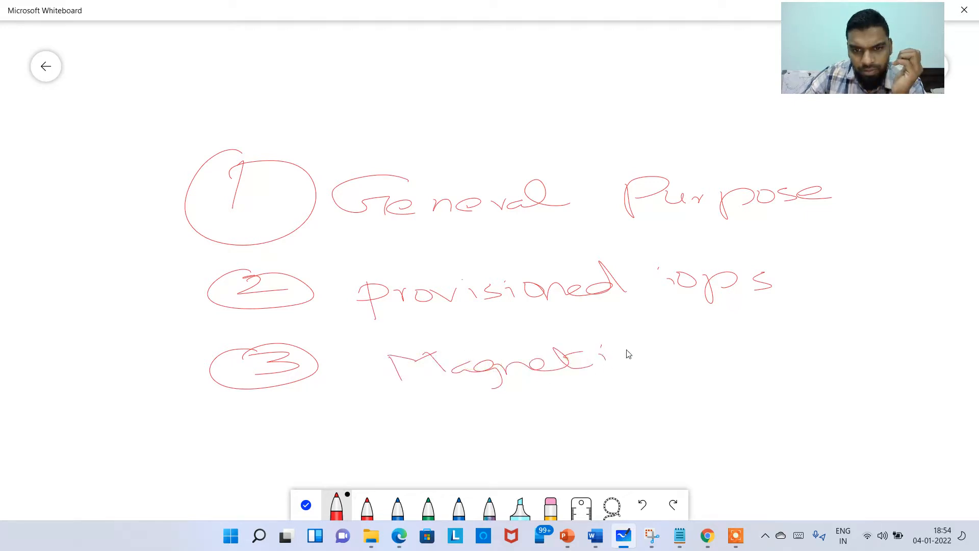
left_click_drag(628, 351, 648, 360)
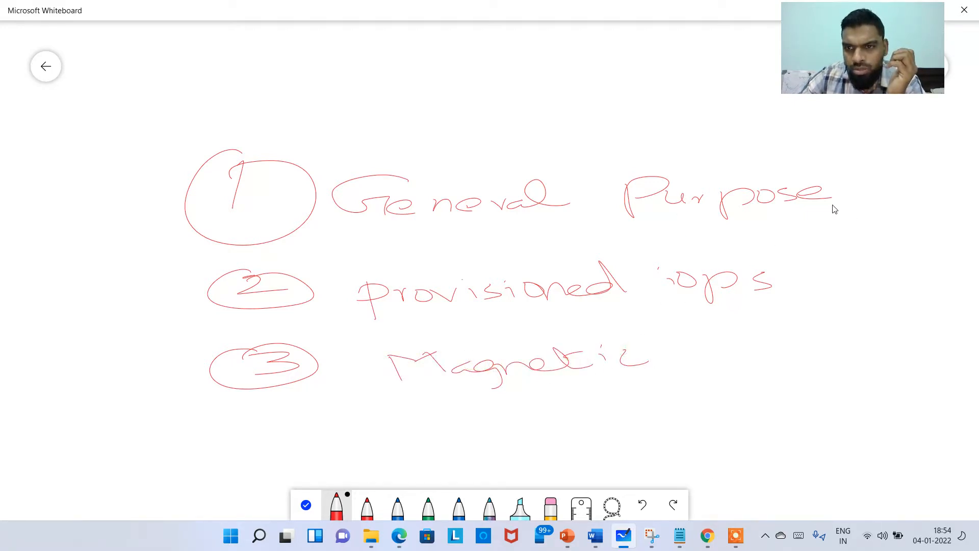
Draw an arrow from General Purpose to "dev/test env" above it and one from provisioned iops down to "H.P.A"
left_click_drag(587, 191, 479, 148)
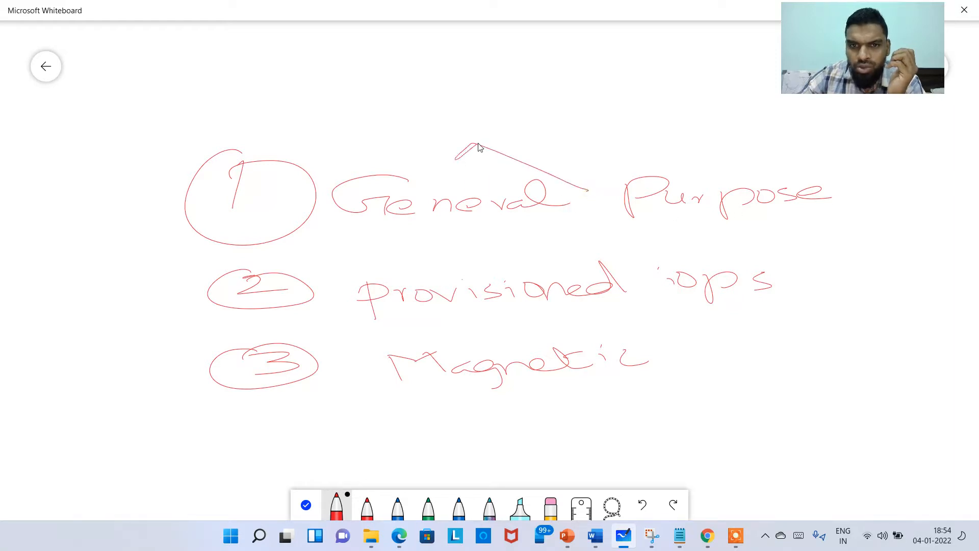
left_click_drag(398, 133, 405, 111)
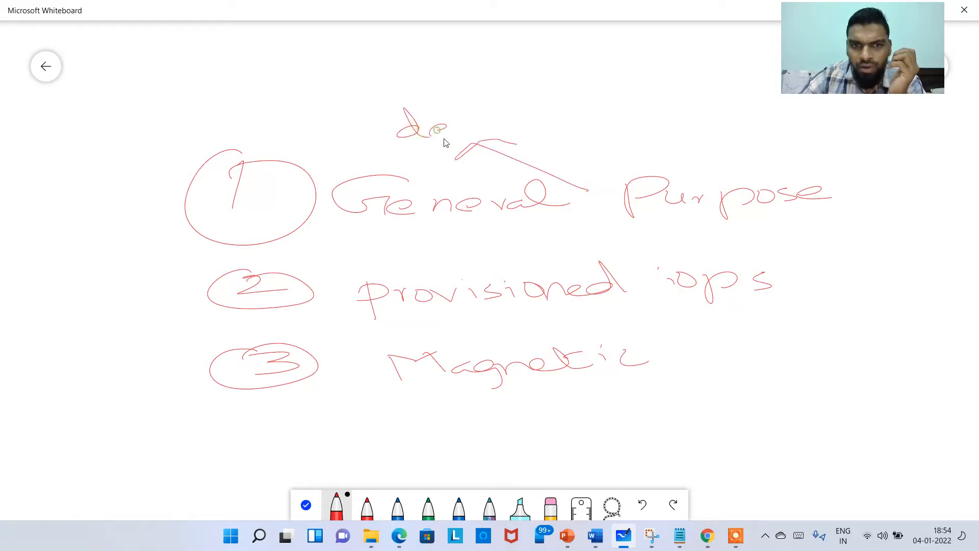
mouse_move(551, 128)
left_mouse_down()
mouse_move(586, 134)
mouse_move(706, 116)
left_mouse_up()
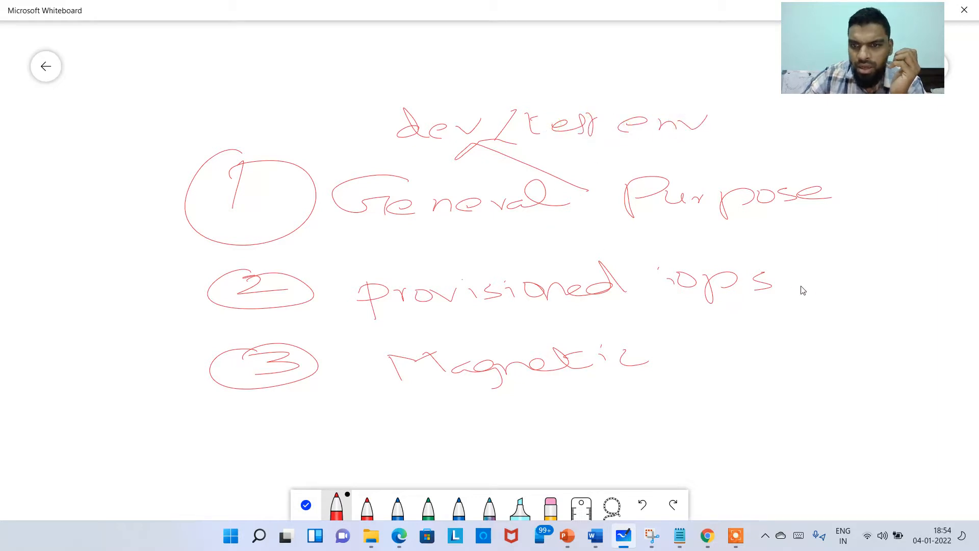
left_click_drag(786, 283, 834, 363)
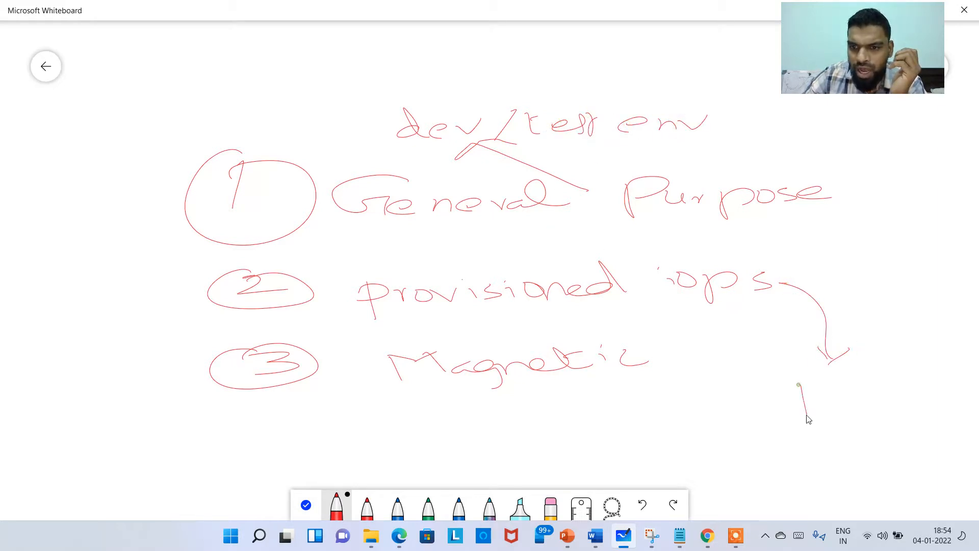
left_click(848, 403)
left_click_drag(795, 401, 892, 395)
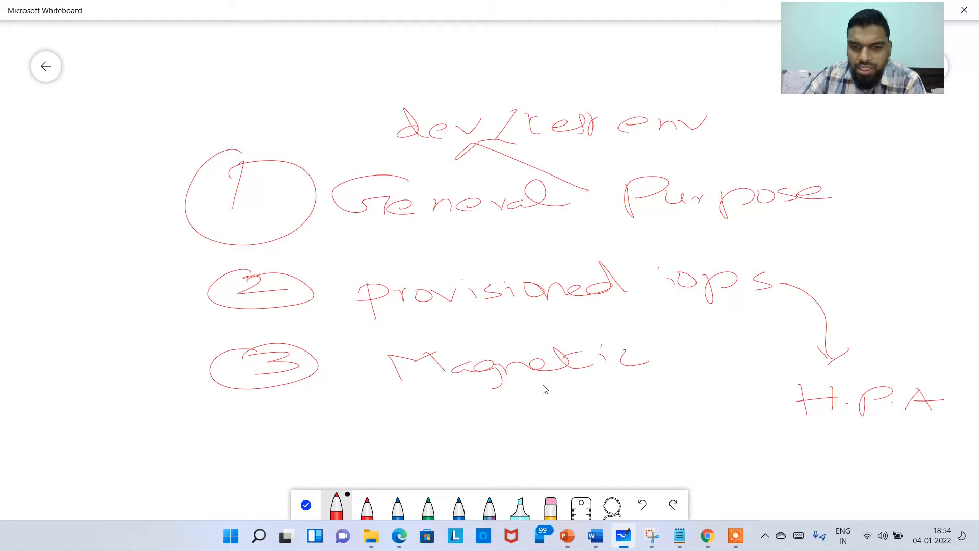
Annotate Magnetic with one arrow to the word "cheaper" and another to "HDD"
mouse_move(543, 385)
left_mouse_down()
mouse_move(586, 410)
mouse_move(582, 427)
left_mouse_up()
mouse_move(638, 398)
left_mouse_down()
mouse_move(621, 411)
mouse_move(735, 408)
mouse_move(789, 391)
left_mouse_up()
mouse_move(407, 388)
left_mouse_down()
mouse_move(369, 410)
mouse_move(395, 411)
left_mouse_up()
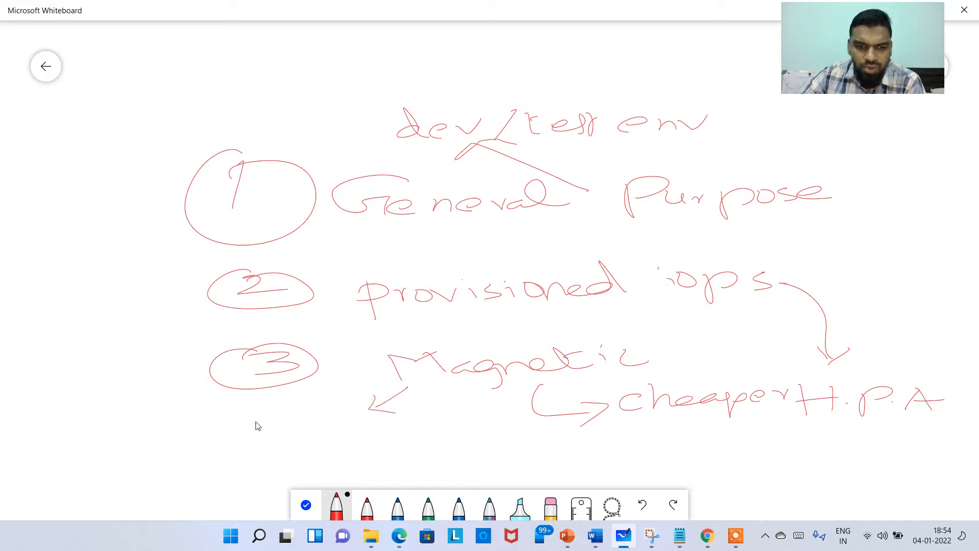
mouse_move(258, 419)
left_mouse_down()
mouse_move(271, 440)
mouse_move(289, 424)
mouse_move(356, 423)
left_mouse_up()
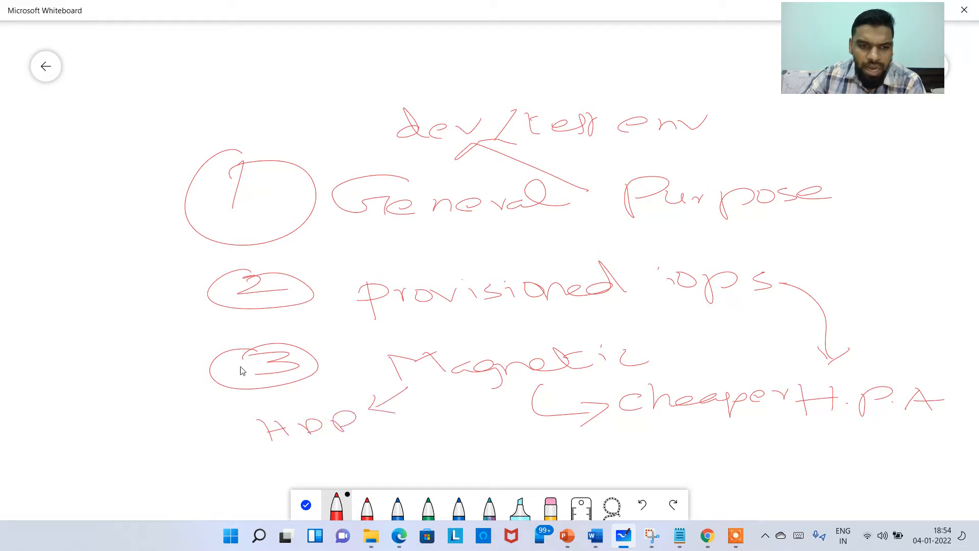
Bracket items 1 and 2 together and draw an arrow from the bracket to the handwritten label "SSD"
mouse_move(173, 191)
left_mouse_down()
mouse_move(144, 236)
mouse_move(197, 300)
left_mouse_up()
mouse_move(122, 206)
left_mouse_down()
mouse_move(139, 259)
mouse_move(145, 200)
left_mouse_up()
left_click_drag(145, 200, 138, 210)
left_click_drag(168, 147, 141, 162)
left_click_drag(200, 145, 174, 158)
left_click_drag(213, 143, 220, 134)
left_click_drag(219, 134, 240, 149)
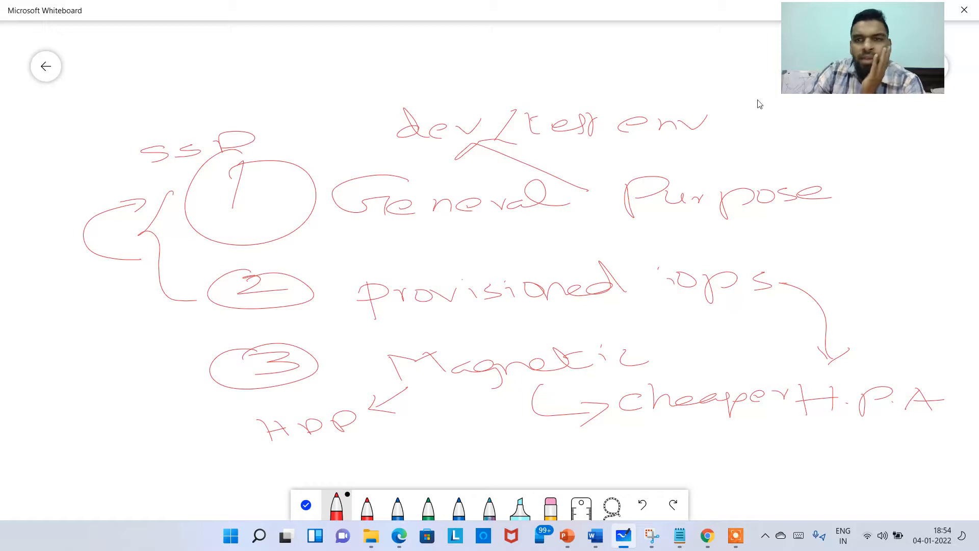
Get the other windows out of the way, switch to Chrome and show the EC2 instances list
left_click_drag(839, 69, 794, 65)
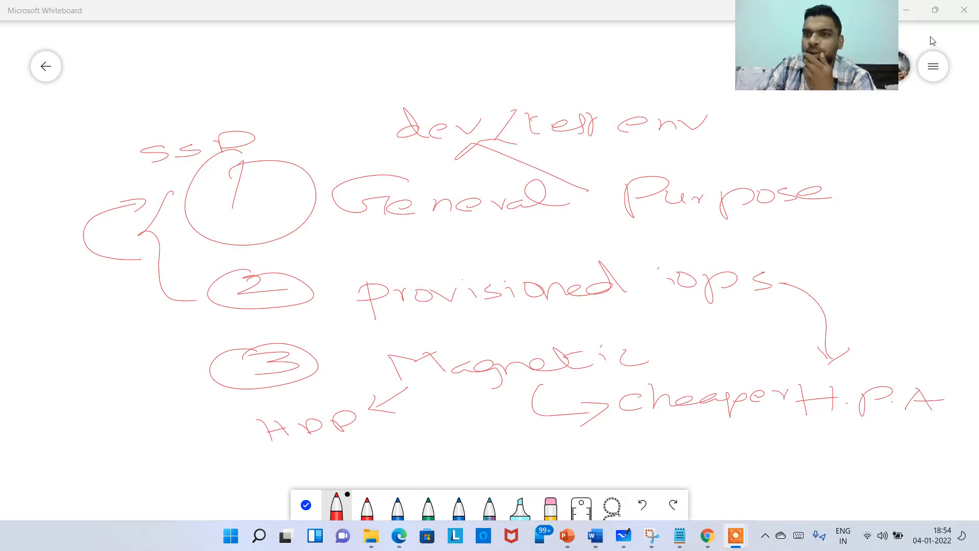
left_click(906, 9)
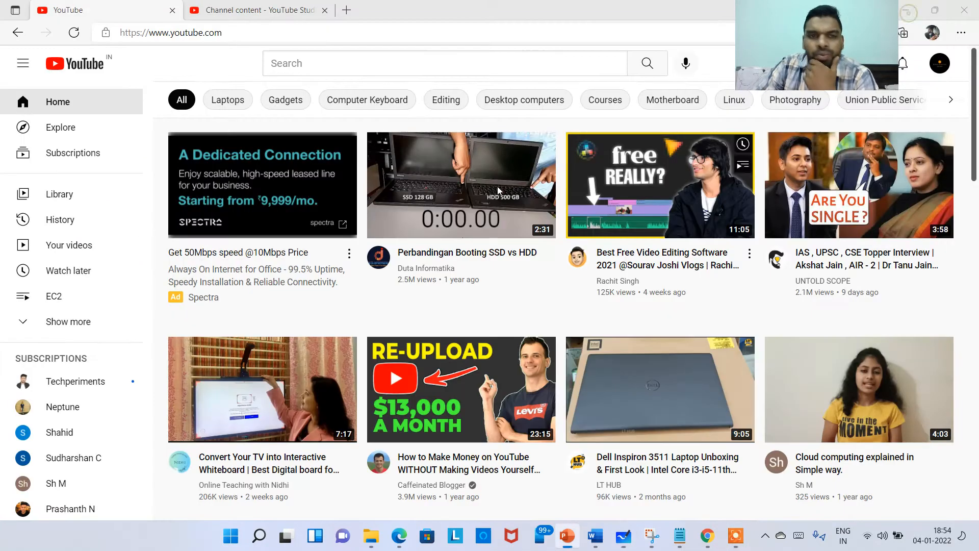
left_click(309, 6)
left_click(906, 9)
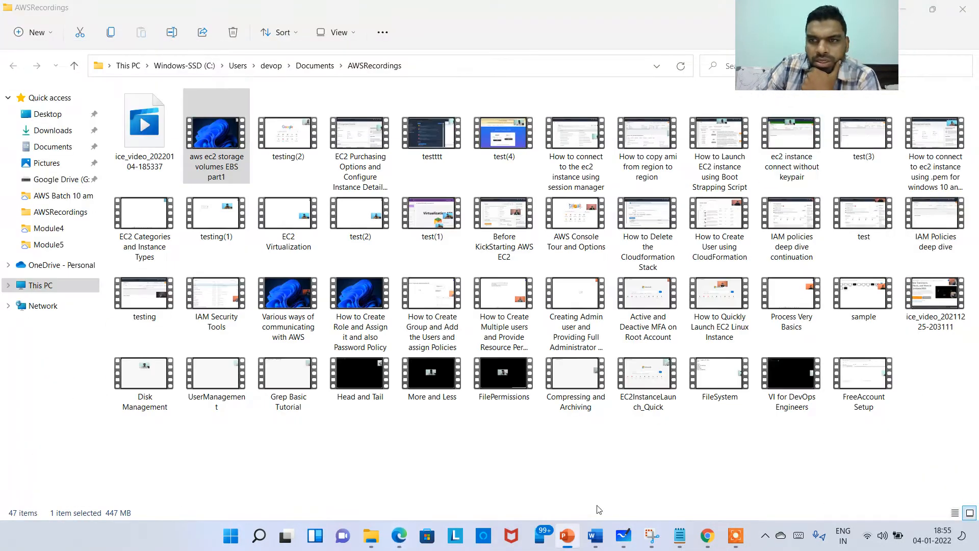
left_click(707, 535)
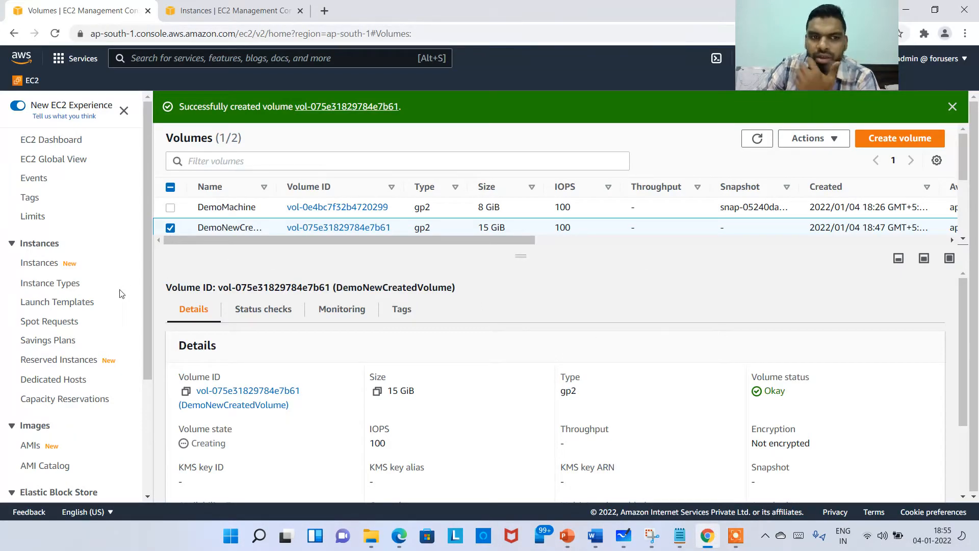
left_click(46, 263)
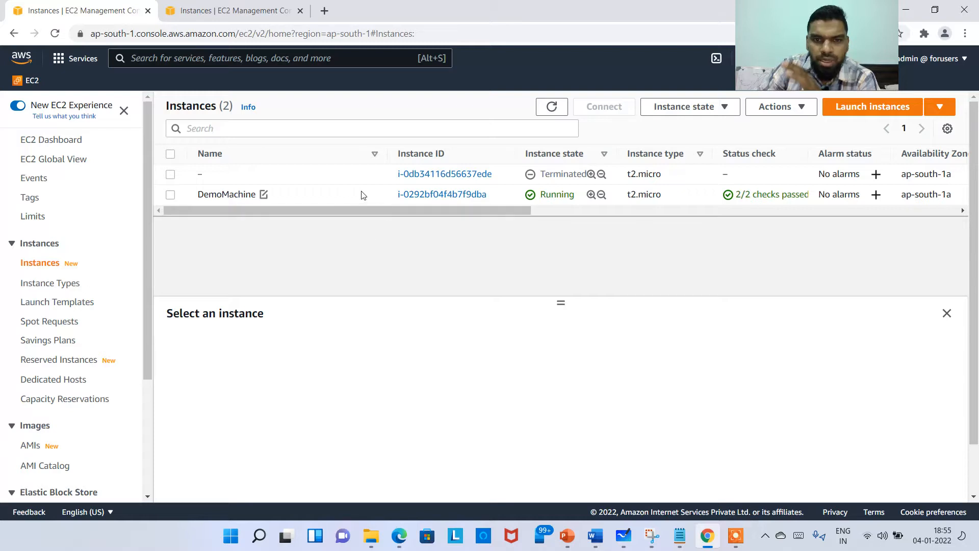
Delete the 15 GiB DemoNewCreatedVolume from the Elastic Block Store volumes
scroll(60, 447, "down", 3)
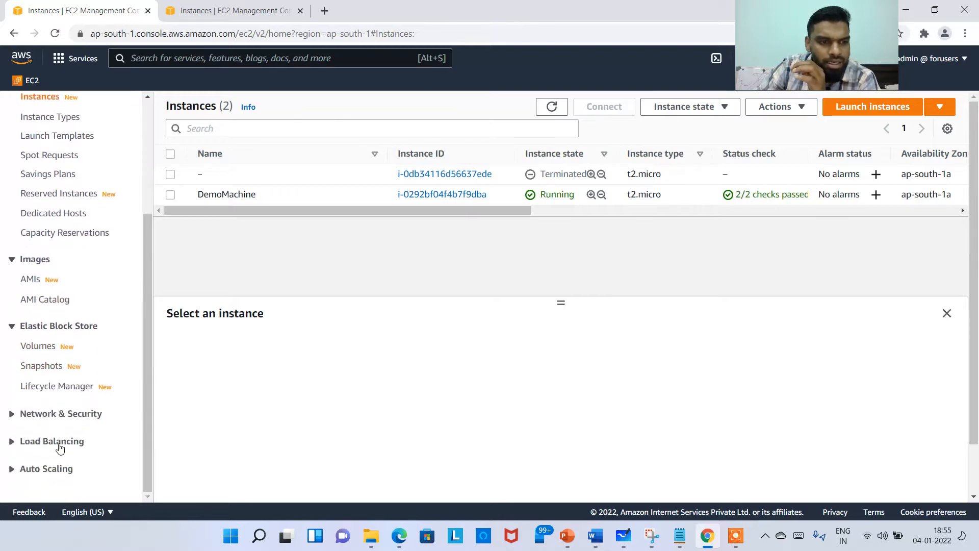
left_click(39, 347)
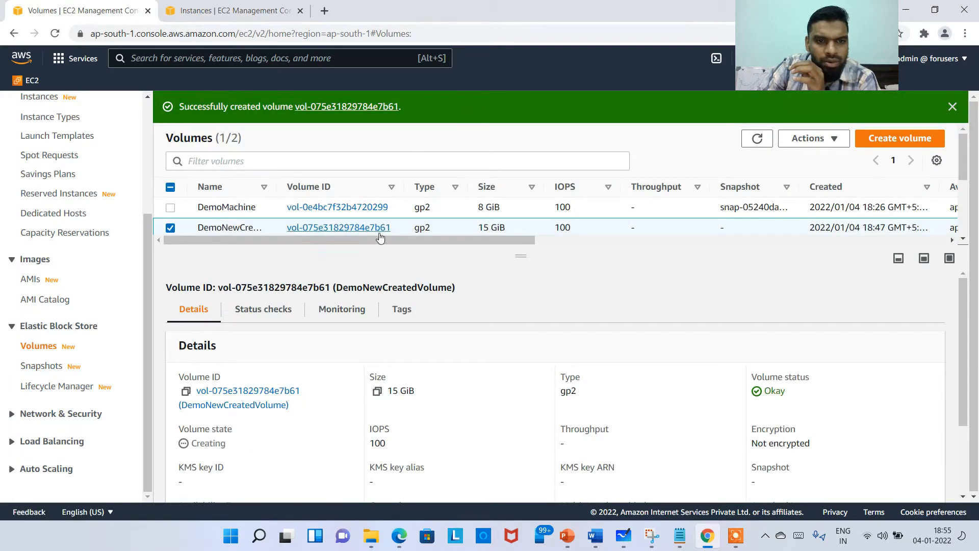
right_click(589, 233)
left_click(619, 312)
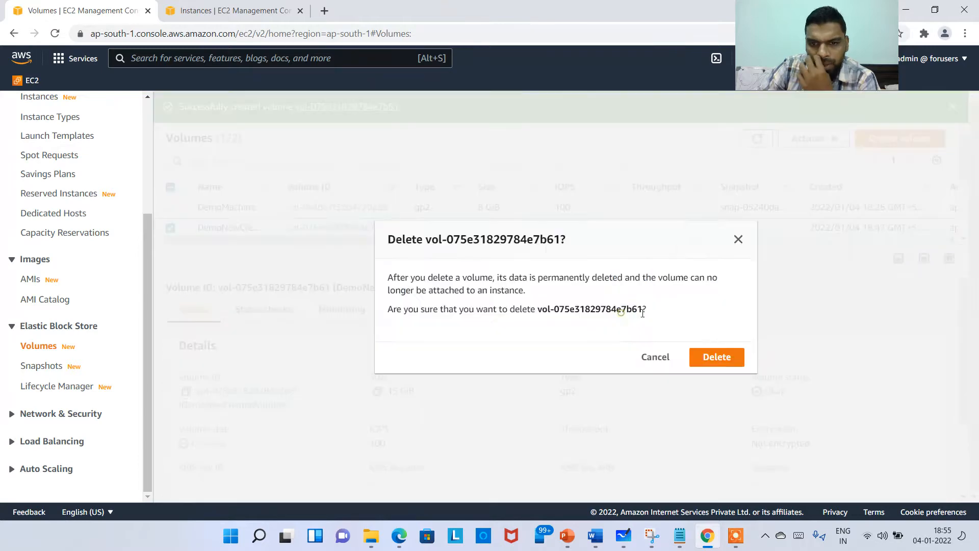
left_click(713, 358)
Return to the EC2 instances list and select the name text of the running DemoMachine instance for copying
scroll(30, 327, "up", 3)
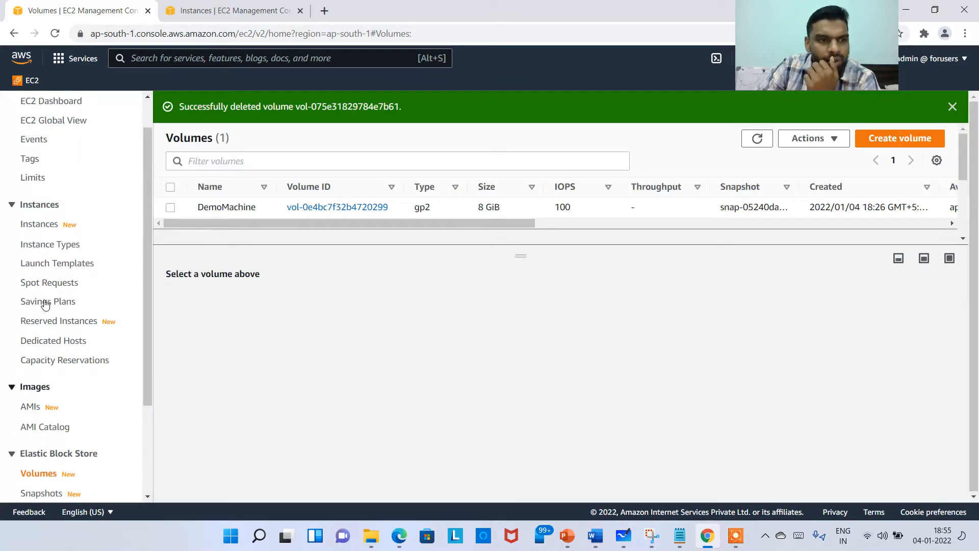
left_click(51, 263)
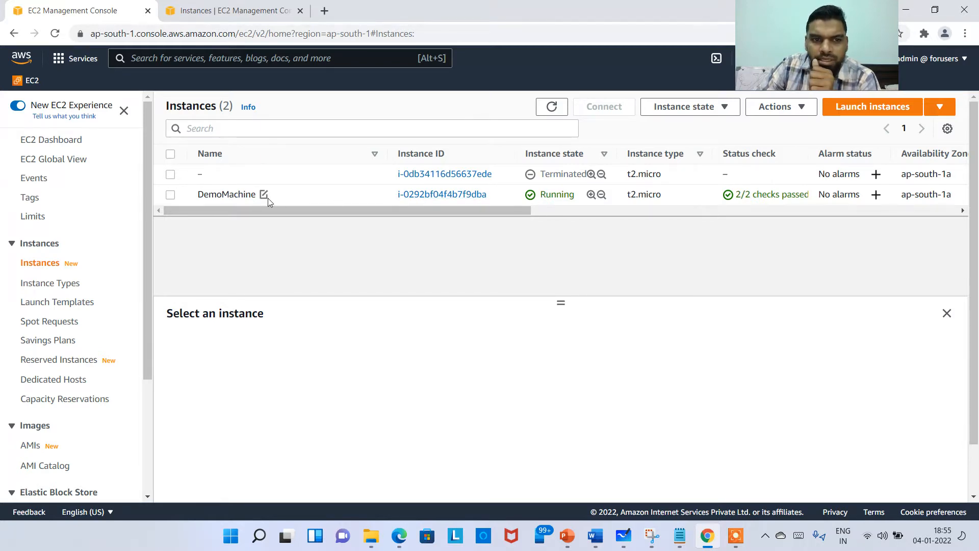
left_click_drag(199, 191, 259, 194)
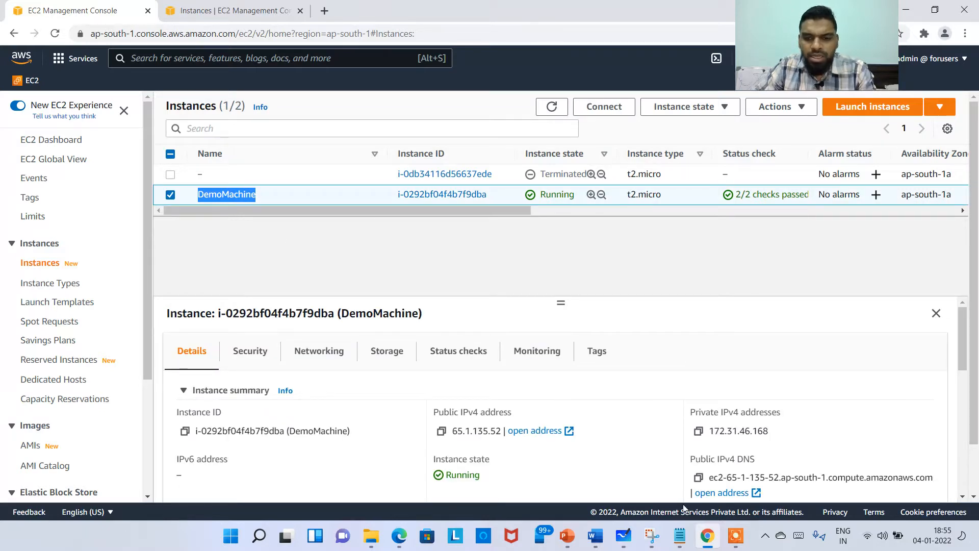
Switch to Microsoft Whiteboard and paste "DemoMachine" as text in the empty area below the handwritten notes
left_click(623, 536)
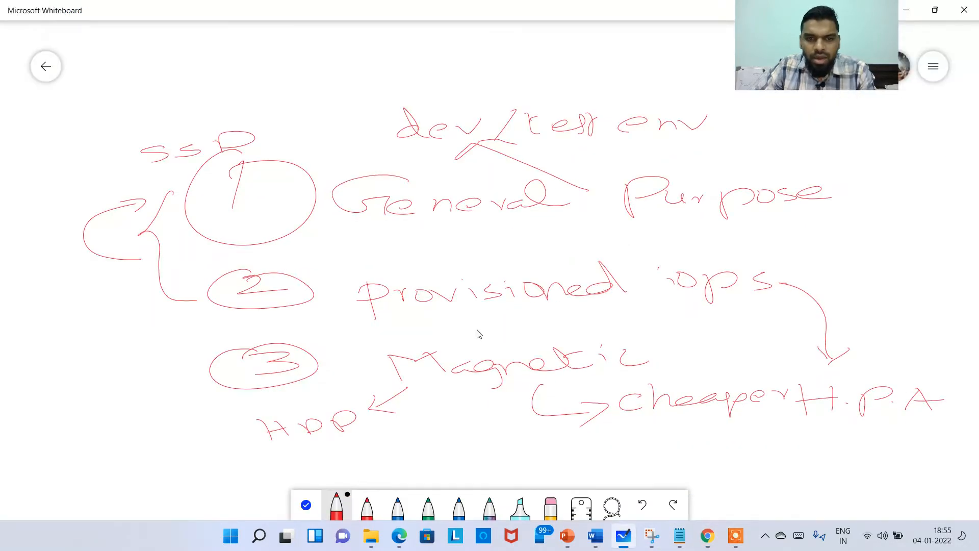
left_click(306, 505)
left_click_drag(453, 376, 219, 221)
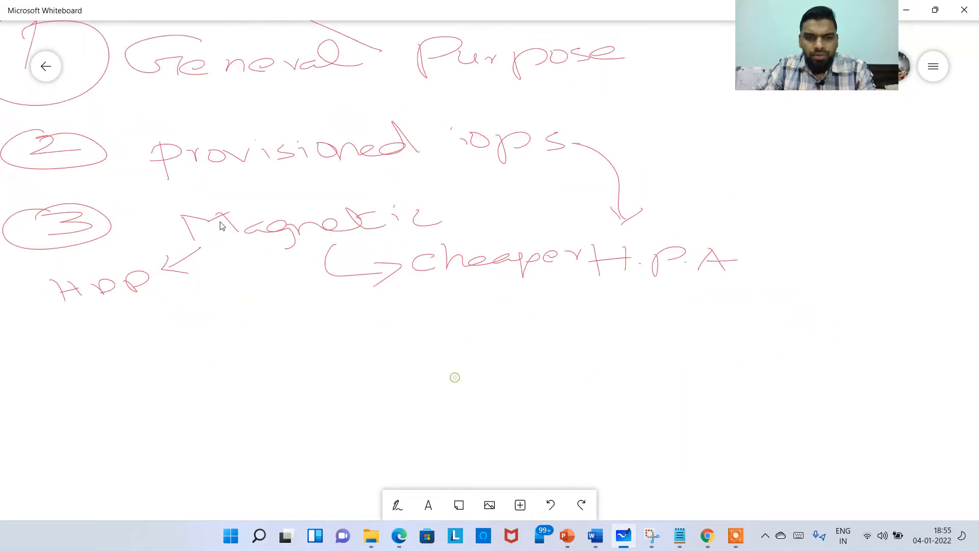
left_click_drag(418, 314, 357, 153)
left_click_drag(455, 267, 343, 328)
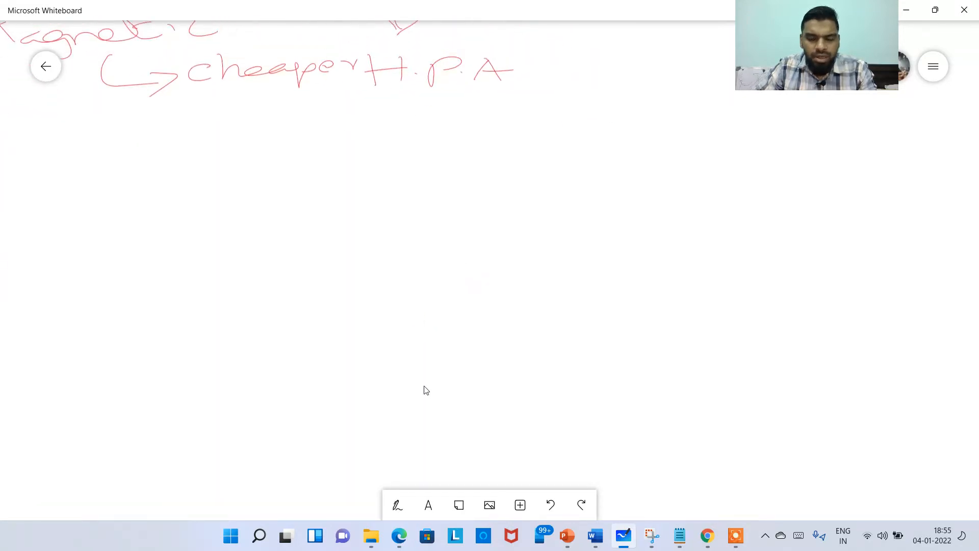
scroll(433, 433, "down", 2)
scroll(434, 453, "down", 1)
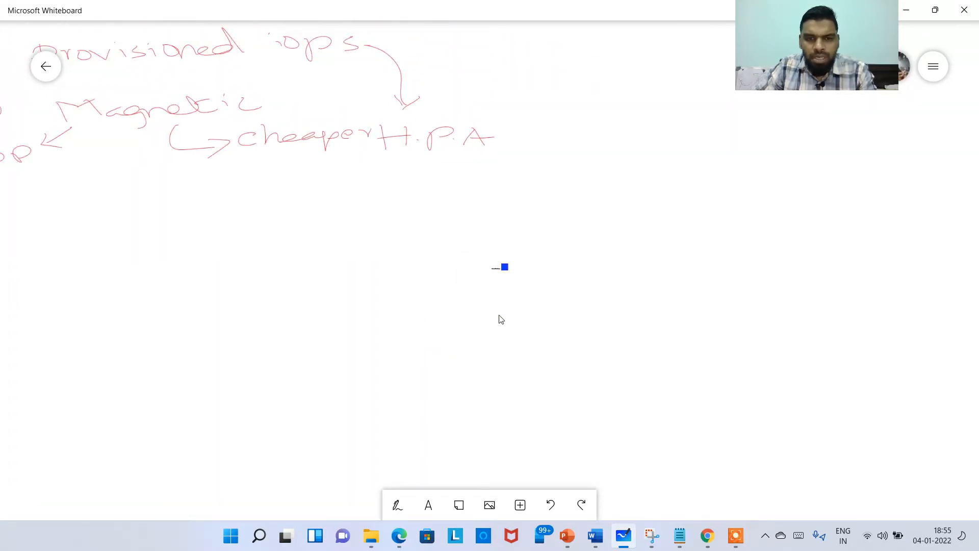
scroll(538, 288, "up", 4)
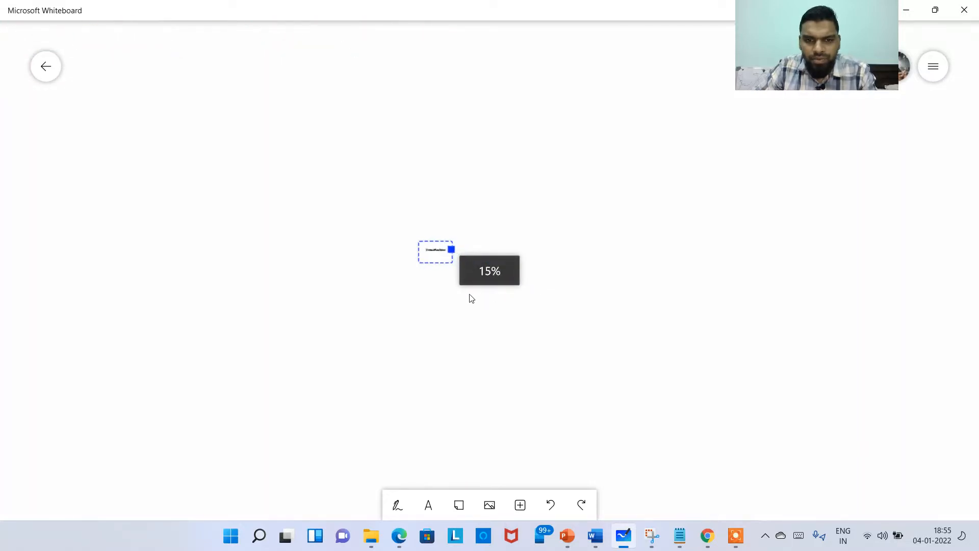
scroll(459, 299, "down", 2)
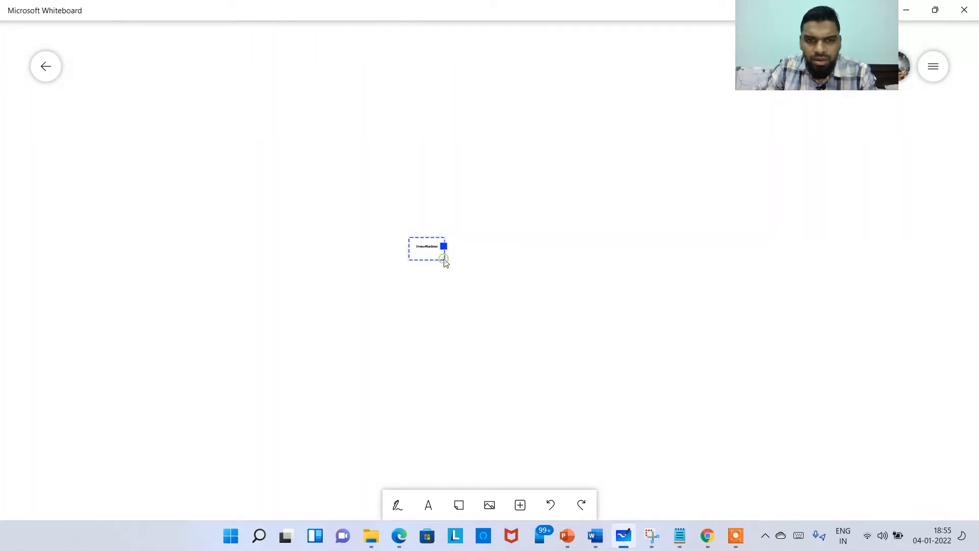
scroll(468, 287, "down", 1)
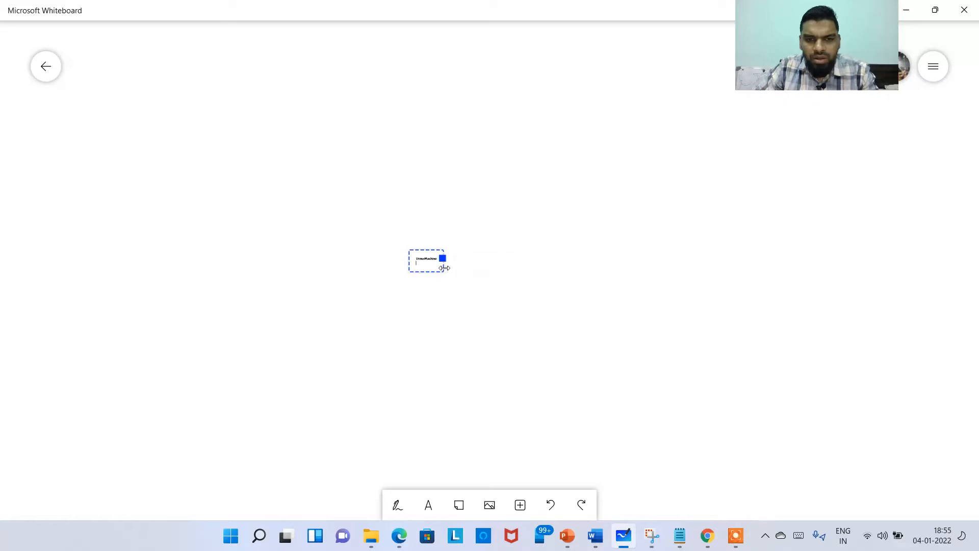
Widen and reposition the pasted DemoMachine text box on the whiteboard, and erase its text to remove it
left_click_drag(445, 267, 653, 385)
left_click_drag(440, 265, 376, 261)
left_click(385, 260)
left_click(386, 260)
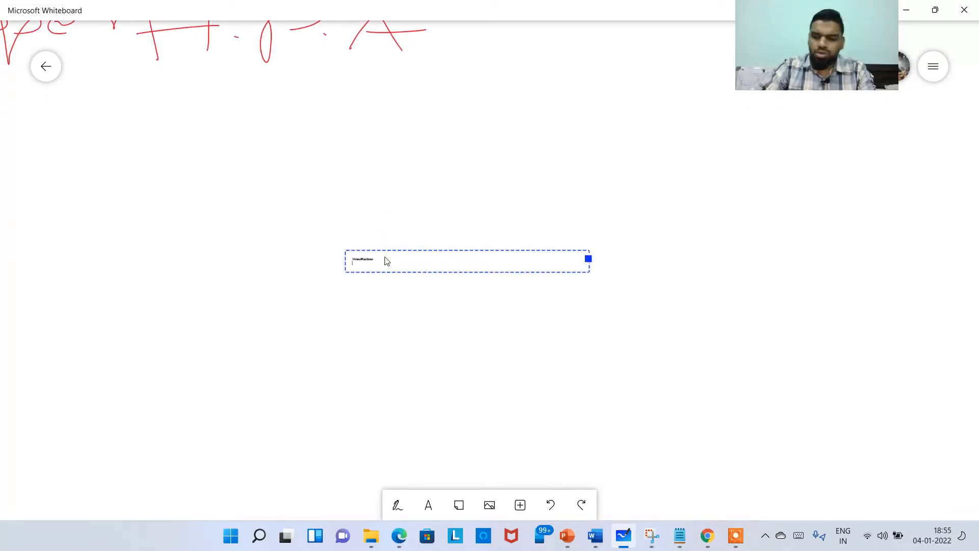
key("BackSpace")
key("BackSpace")
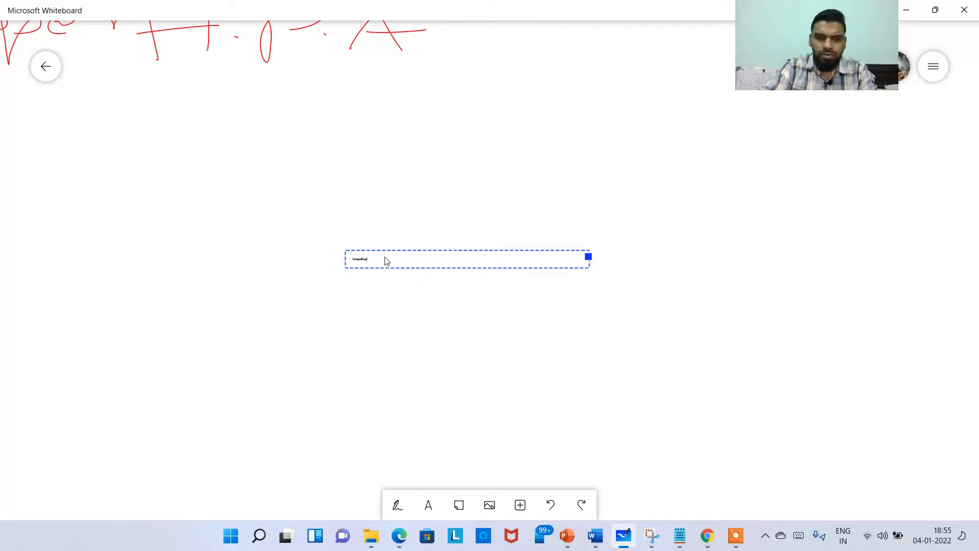
key("BackSpace")
key("BackSpace")
key("BackSpace")
key("BackSpace")
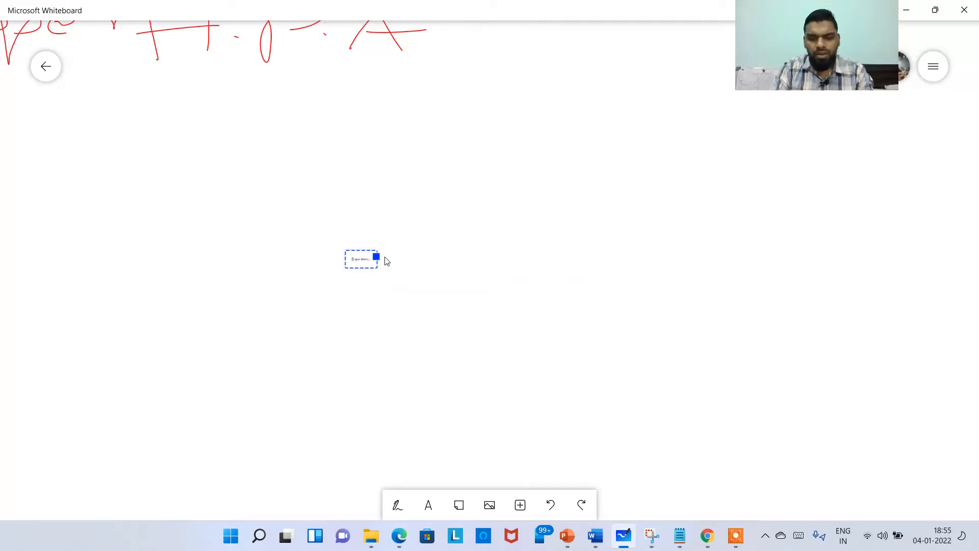
left_click(386, 261)
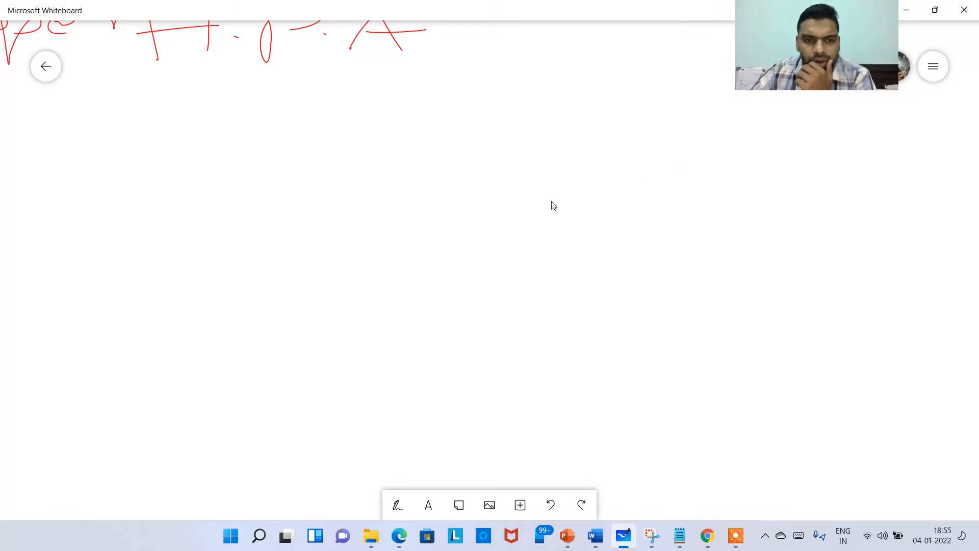
Draw a small box labelled "EC2" with the first red pen in the empty area below the handwritten notes
scroll(391, 238, "up", 1)
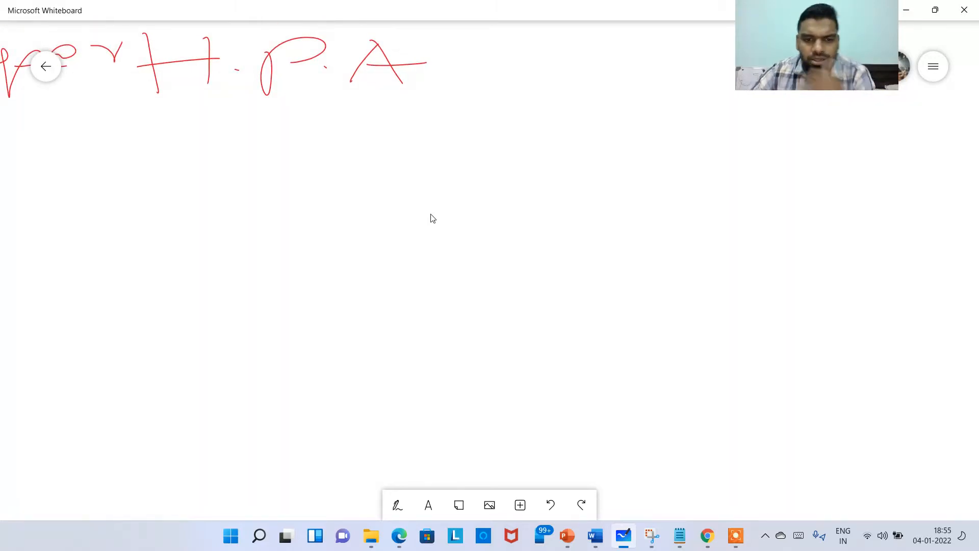
left_click(397, 504)
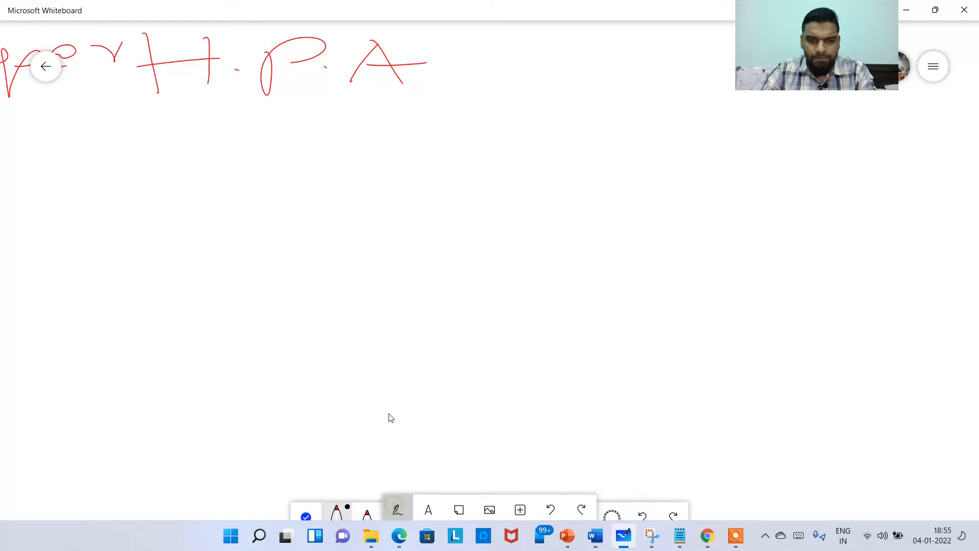
left_click(367, 510)
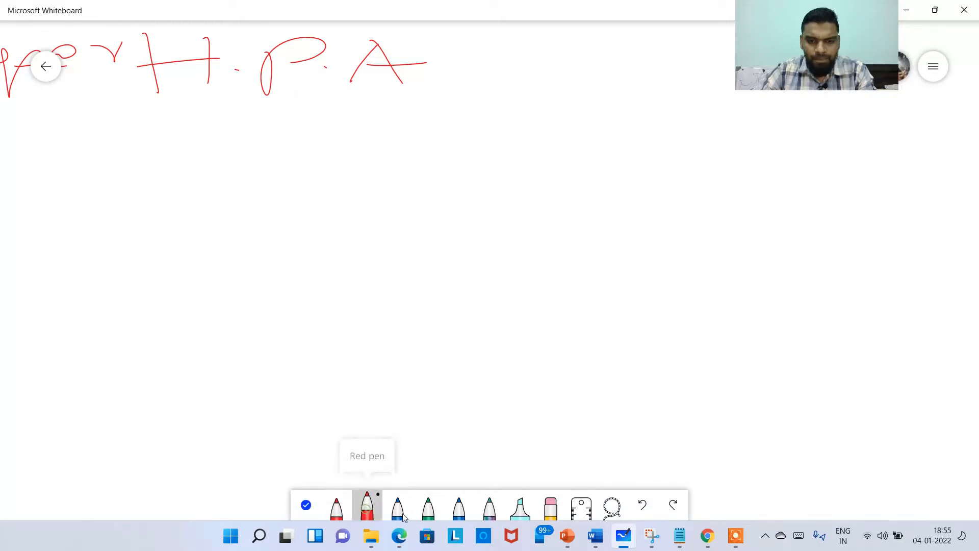
left_click(335, 517)
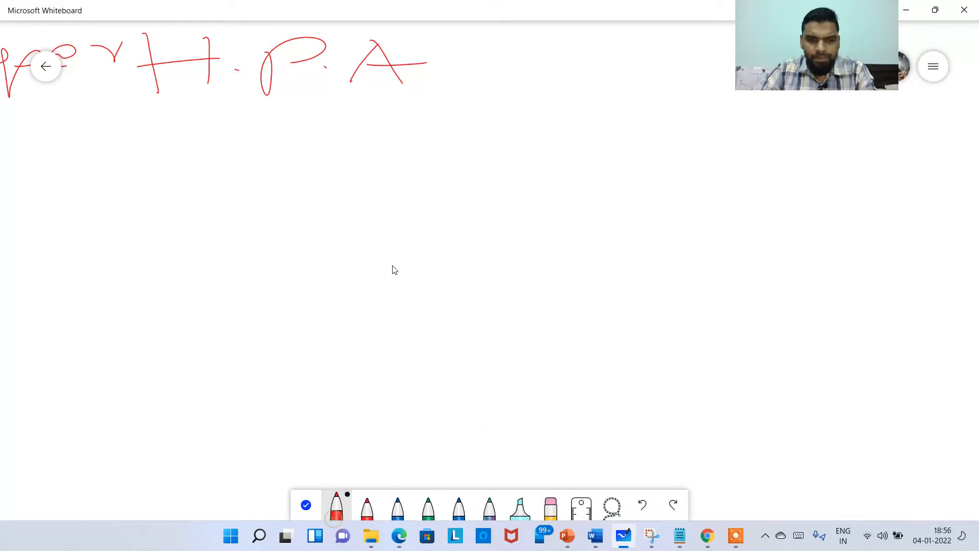
mouse_move(411, 244)
left_mouse_down()
mouse_move(403, 278)
mouse_move(479, 238)
mouse_move(386, 282)
left_mouse_up()
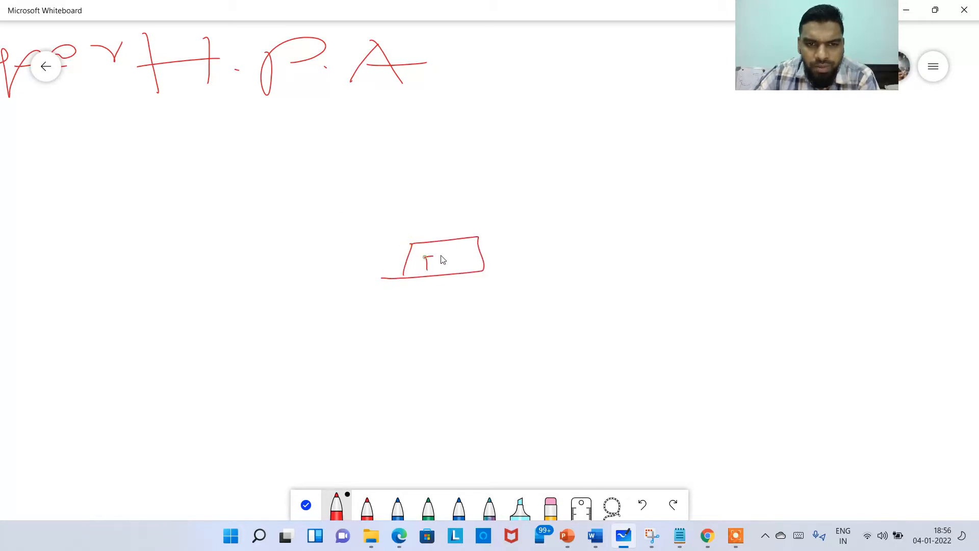
left_click_drag(466, 265, 482, 262)
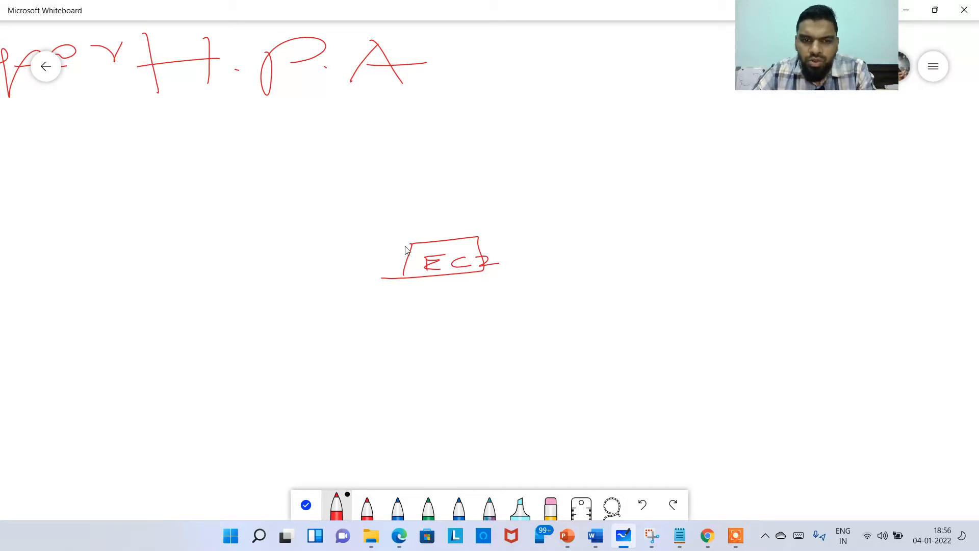
Switch to Chrome and highlight the running DemoMachine instance's Availability Zone in the instances list
key("alt+Tab")
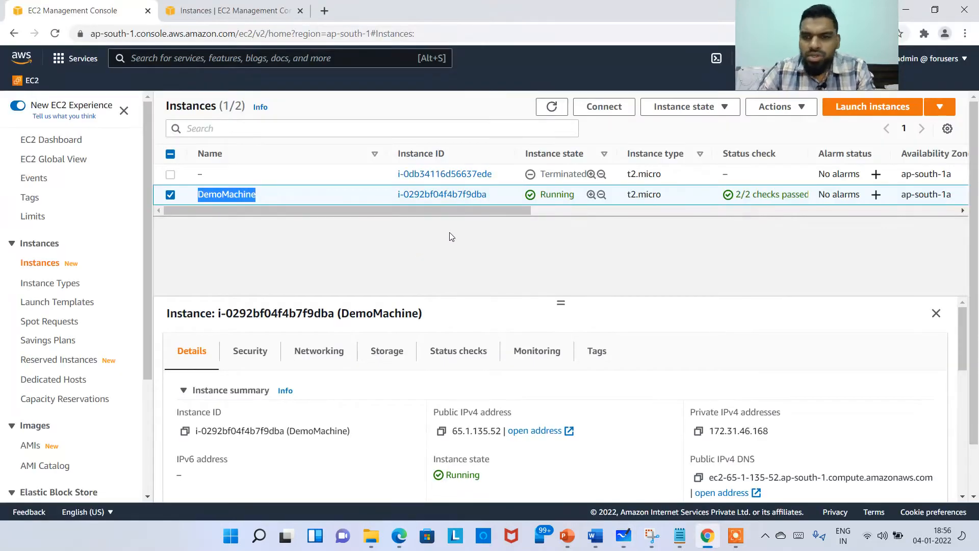
left_click_drag(513, 210, 548, 211)
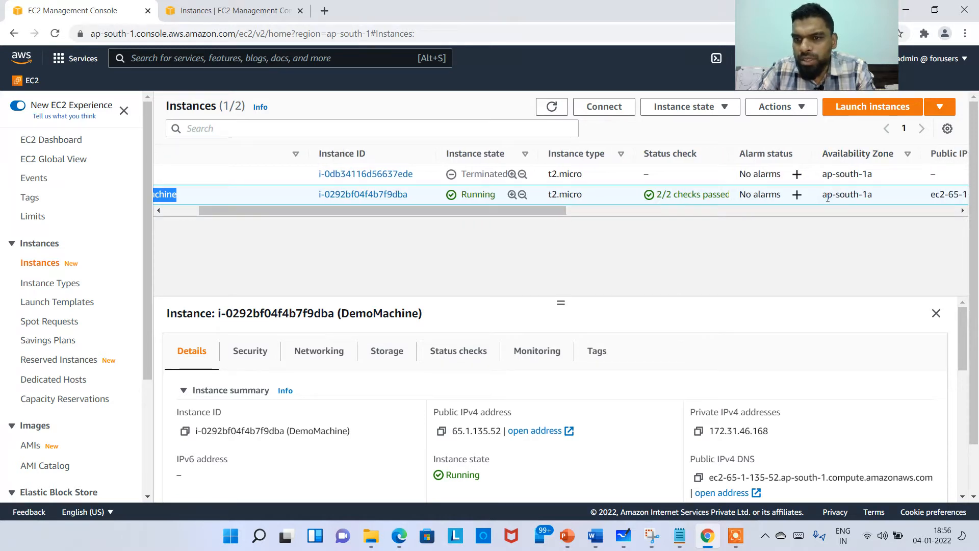
left_click_drag(822, 196, 851, 195)
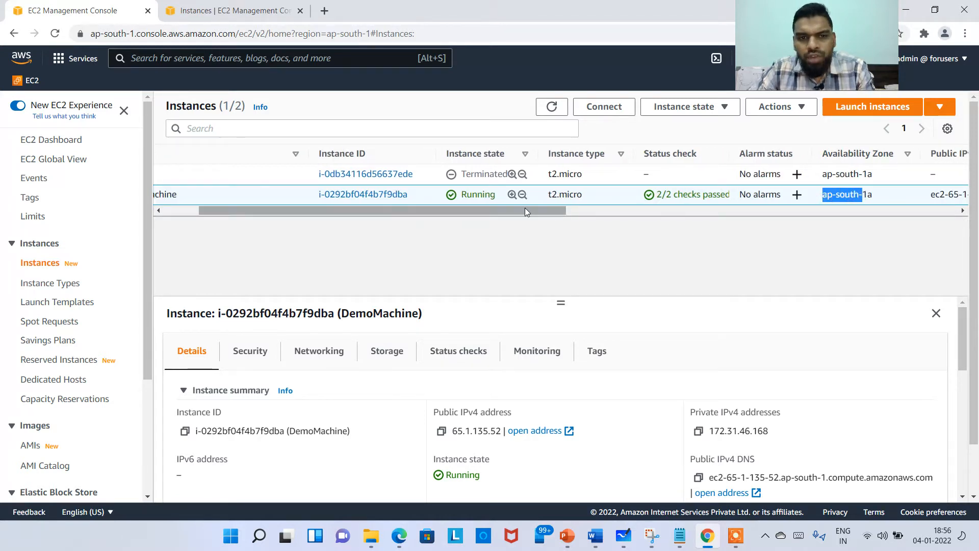
left_click_drag(525, 207, 693, 194)
left_click(671, 196)
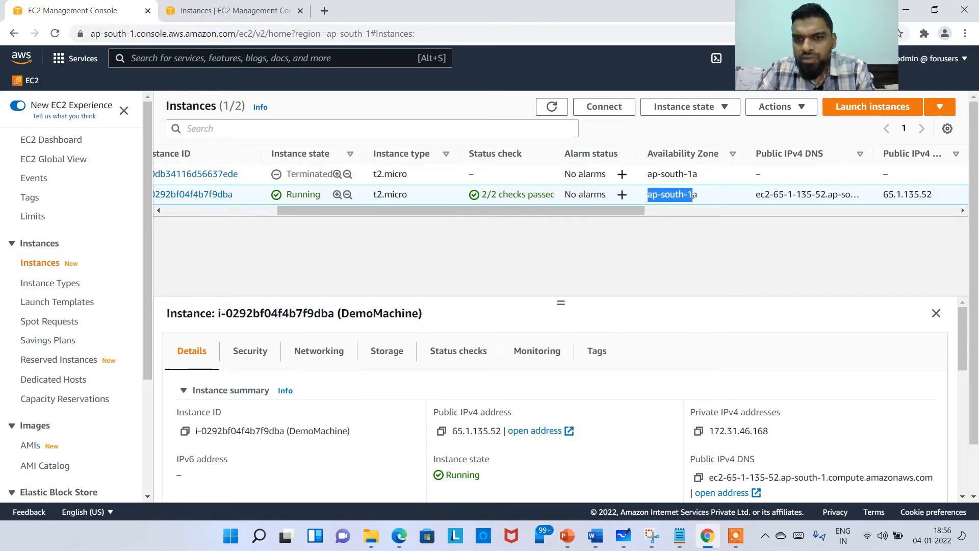
Switch to Microsoft Whiteboard, draw a boundary line on each side of the EC2 box and handwrite the zone label "ap-sout-1 a" above it
key("alt+Tab")
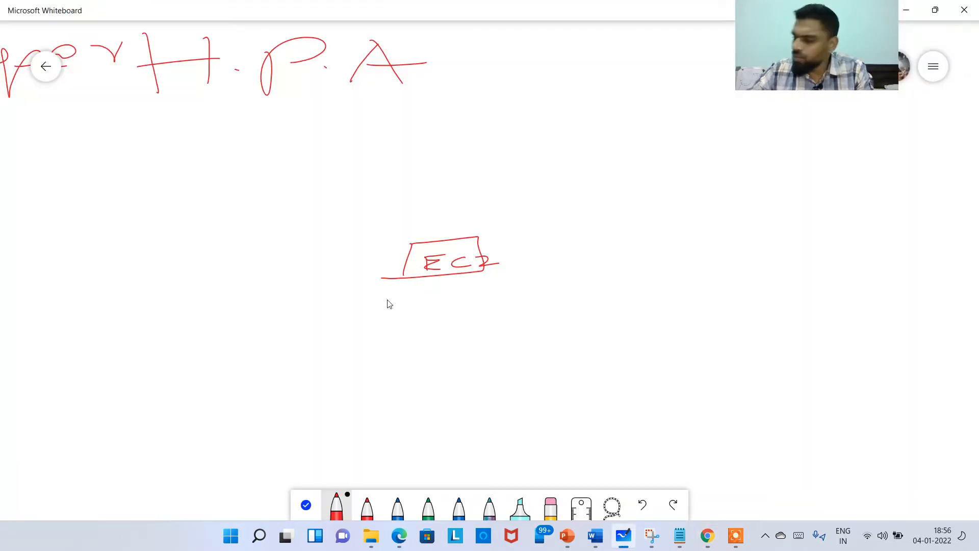
left_click_drag(388, 183, 340, 322)
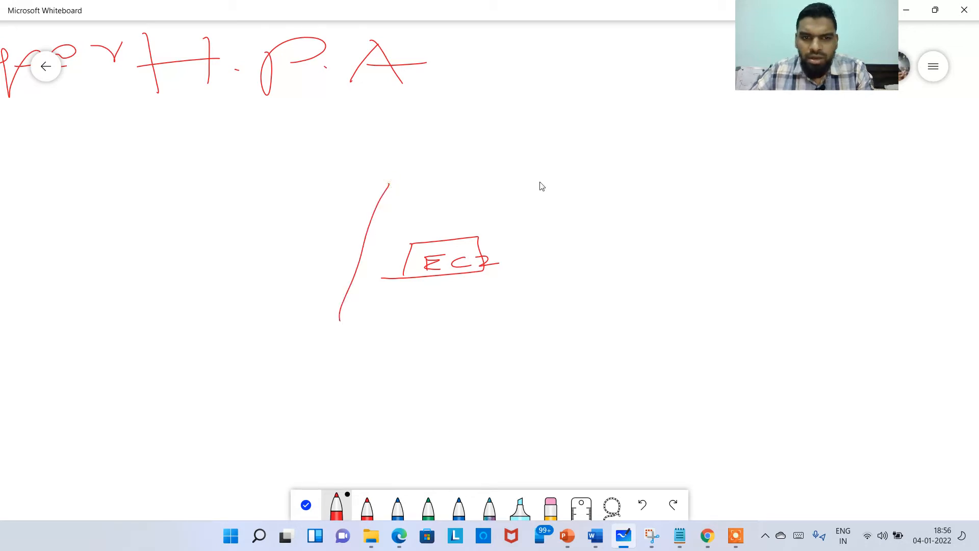
left_click_drag(528, 173, 495, 325)
left_click_drag(430, 166, 599, 166)
left_click_drag(628, 164, 655, 167)
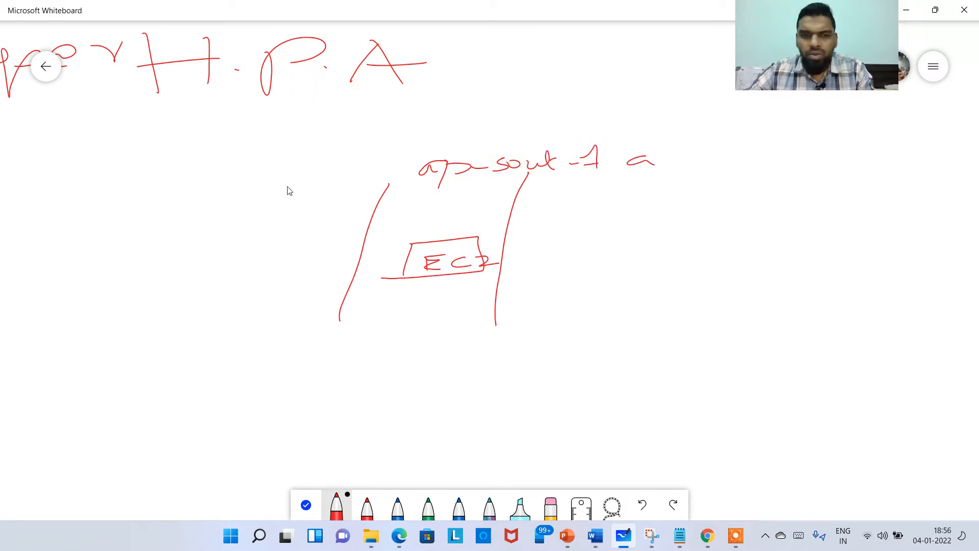
Switch to Chrome and show DemoMachine's storage details, highlighting the ID of its attached block device volume
key("alt+Tab")
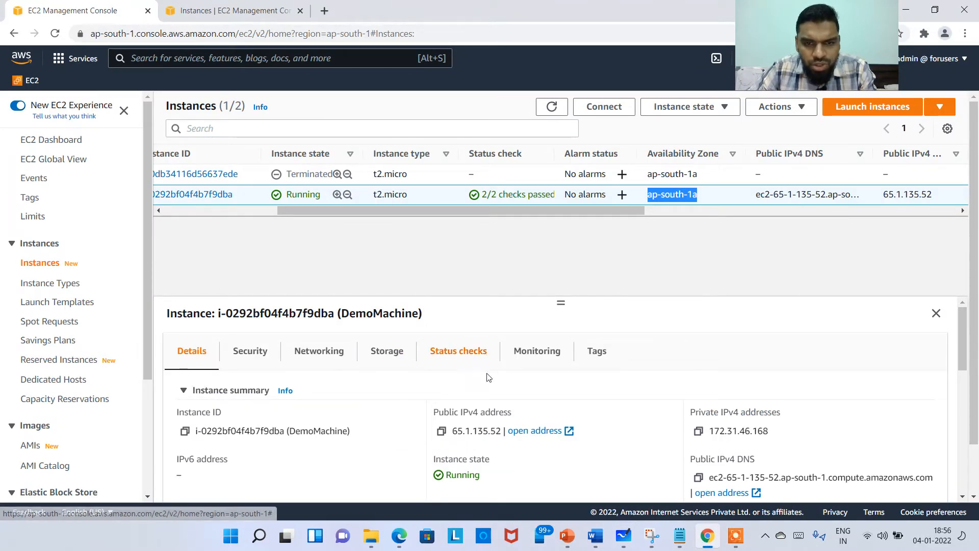
left_click_drag(973, 345, 972, 410)
left_click(392, 357)
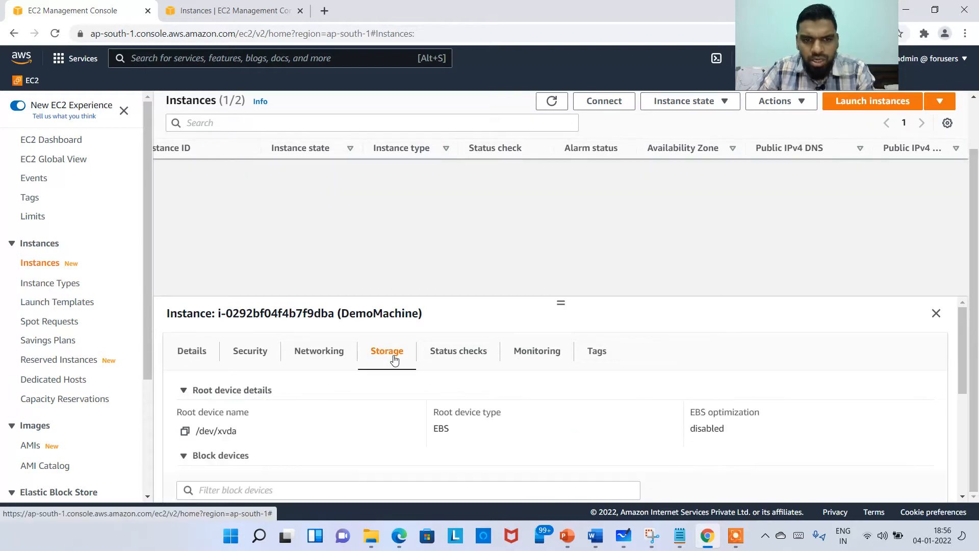
scroll(392, 367, "down", 4)
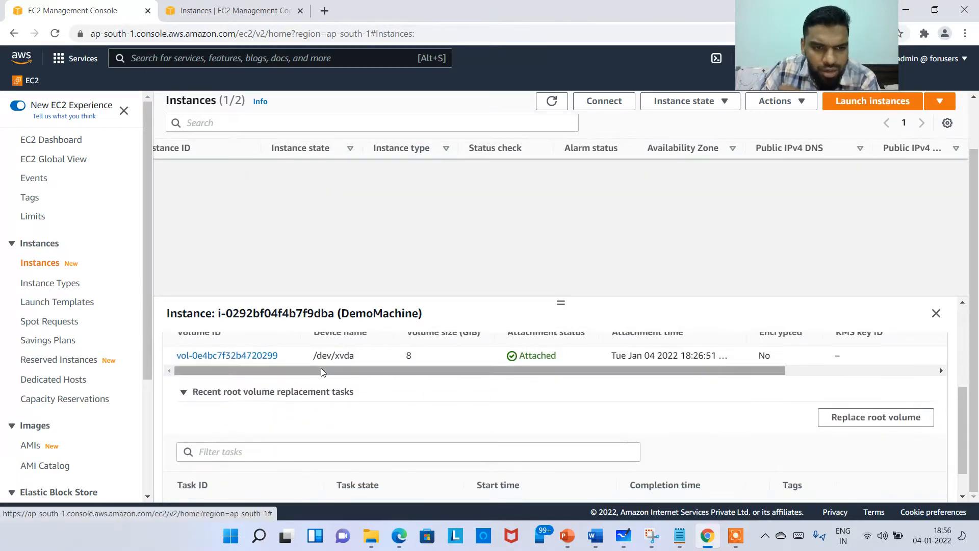
scroll(313, 406, "up", 1)
double_click(293, 422)
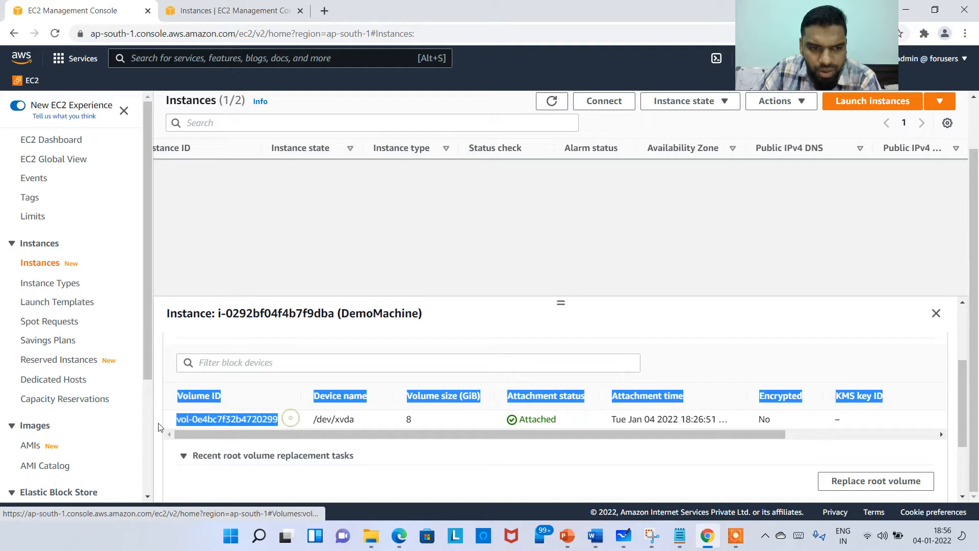
left_click_drag(368, 437, 174, 430)
left_click(292, 426)
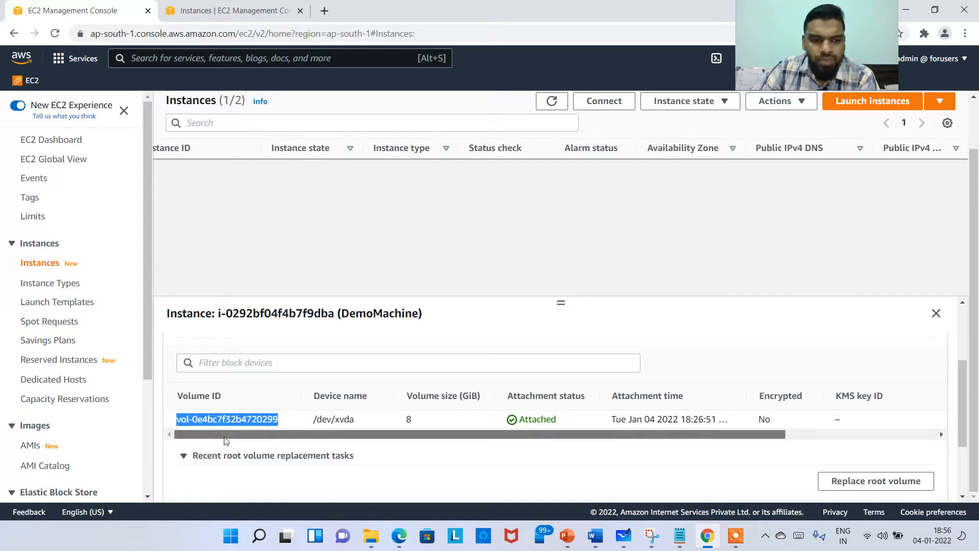
Open the attached volume in the volumes list, enlarge the list area and highlight the volume's Availability Zone
left_click(225, 422)
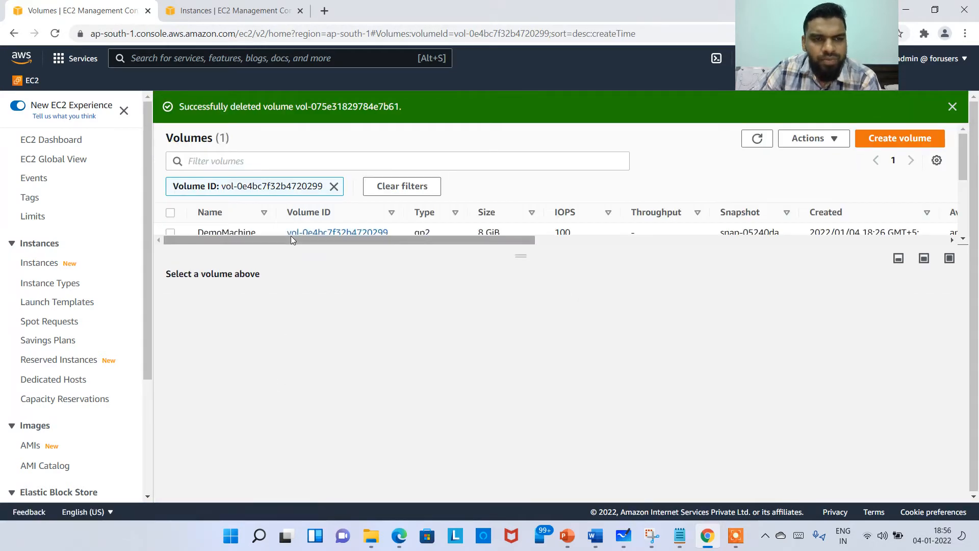
left_click_drag(519, 257, 519, 310)
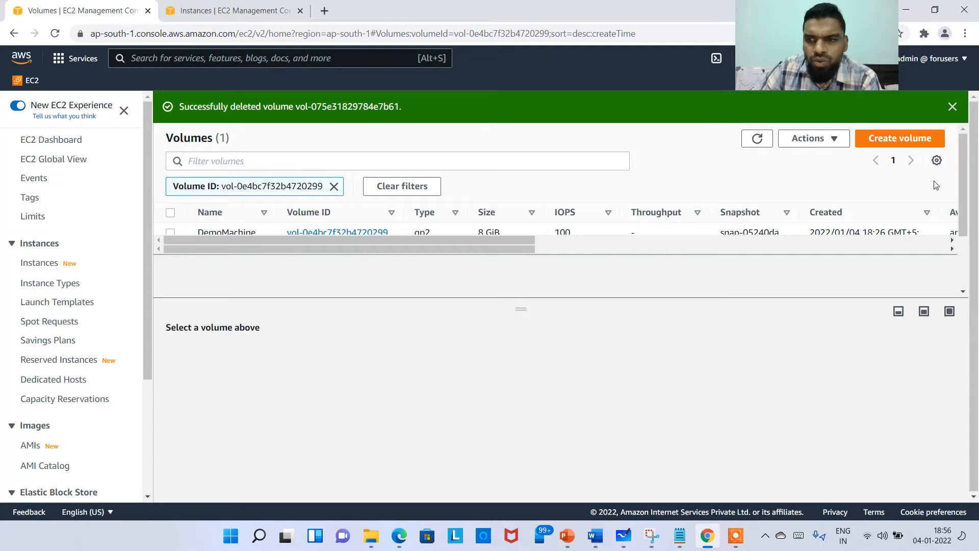
scroll(763, 200, "down", 2)
scroll(764, 200, "up", 2)
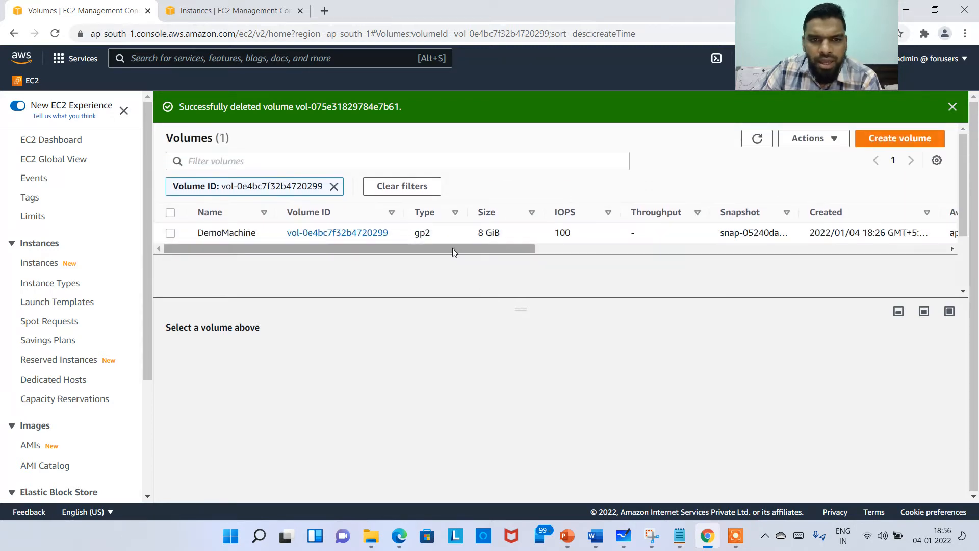
left_click_drag(461, 248, 623, 248)
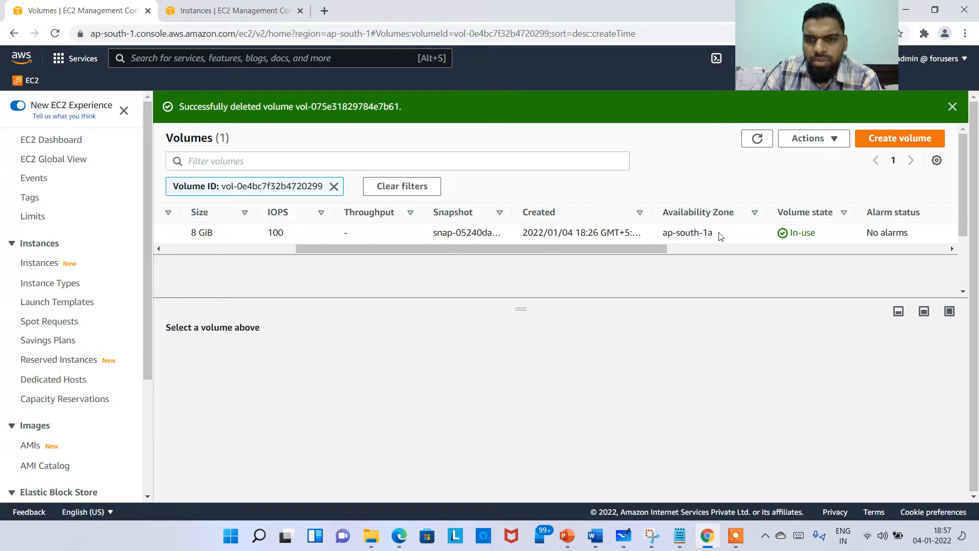
left_click_drag(720, 235, 662, 234)
Switch to Microsoft Whiteboard, draw an "EBS" box linked by arrows below the EC2 box, and enclose the zone diagram in a large outline
key("alt+Tab")
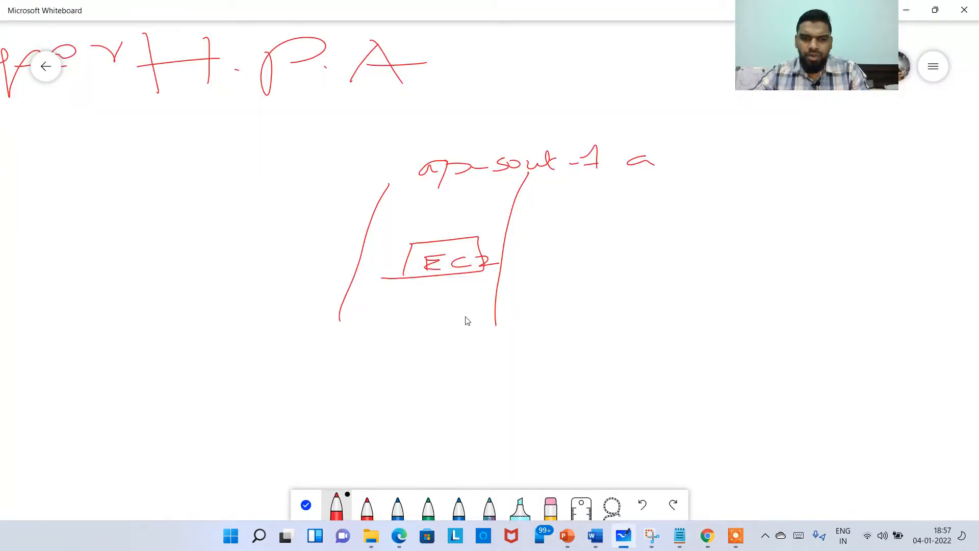
mouse_move(393, 316)
left_mouse_down()
mouse_move(394, 352)
mouse_move(447, 312)
mouse_move(502, 311)
mouse_move(427, 352)
left_mouse_up()
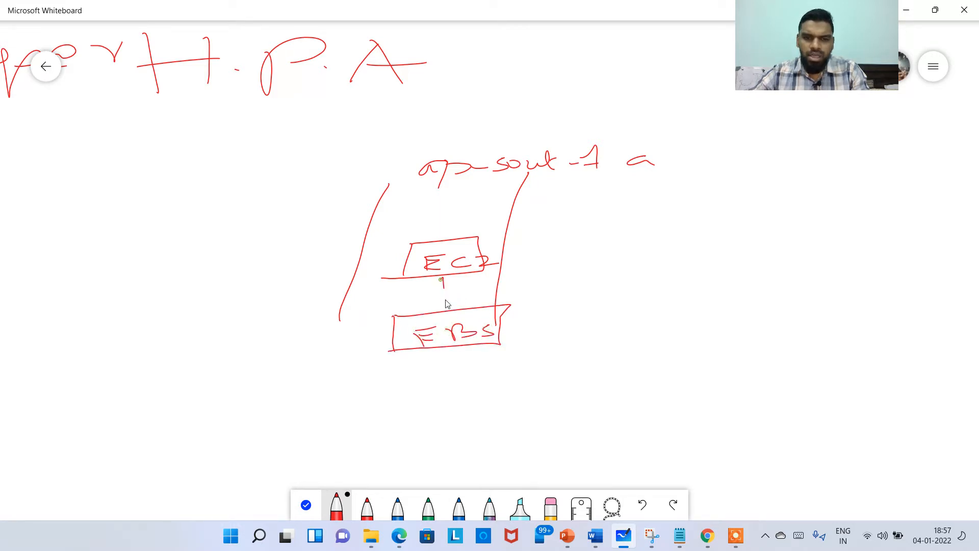
left_click_drag(447, 304, 446, 309)
mouse_move(458, 279)
left_mouse_down()
mouse_move(464, 314)
mouse_move(484, 298)
left_mouse_up()
left_click_drag(427, 289, 461, 278)
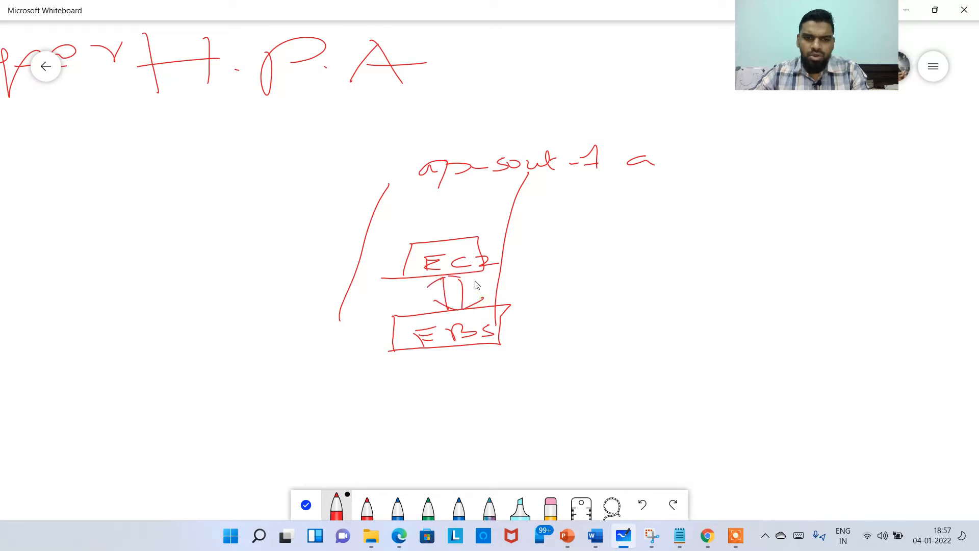
mouse_move(599, 120)
left_mouse_down()
mouse_move(318, 148)
mouse_move(267, 393)
mouse_move(592, 389)
mouse_move(688, 185)
mouse_move(572, 124)
left_mouse_up()
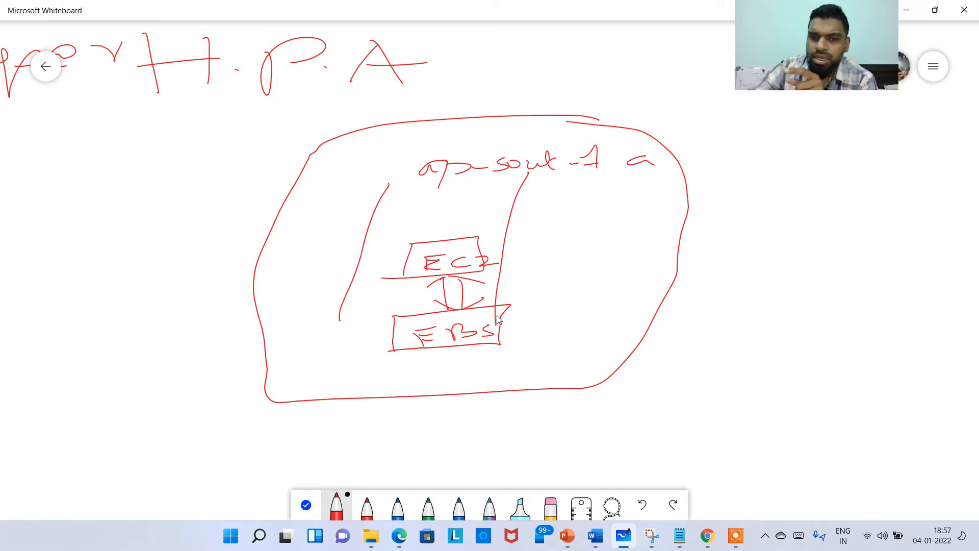
Draw a second zone labelled "1b" beside the outlined diagram, with a small box inside connected to the EC2 box by long arrows
left_click_drag(755, 166, 770, 316)
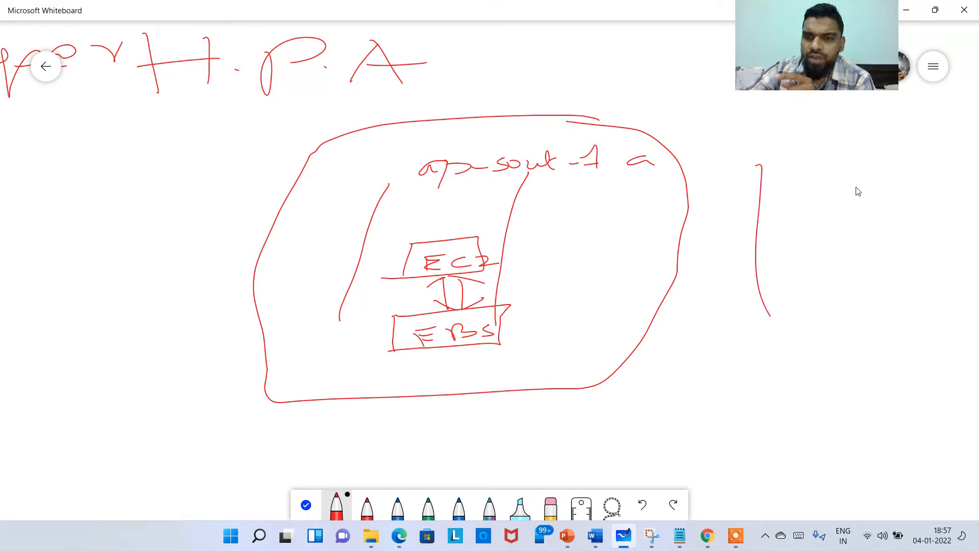
left_click_drag(853, 158, 855, 307)
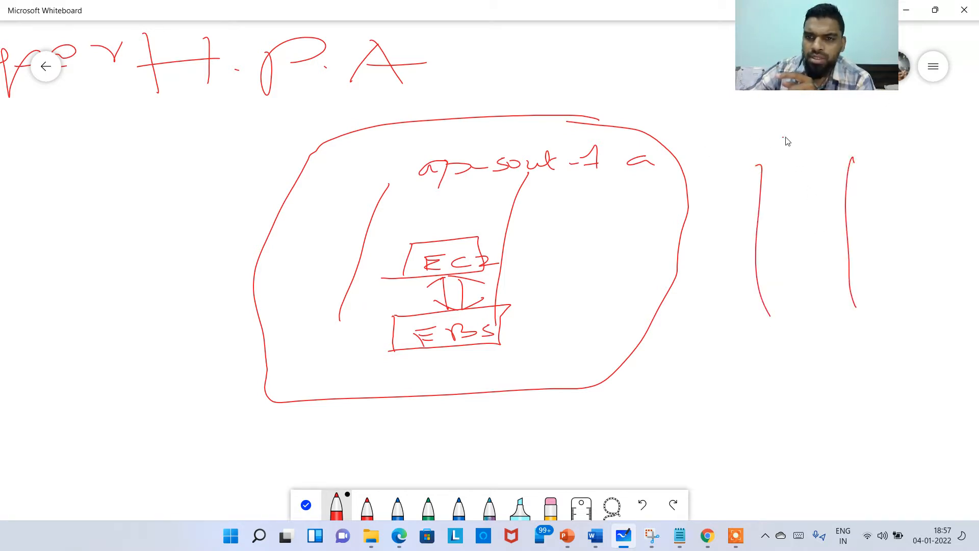
mouse_move(799, 125)
left_mouse_down()
mouse_move(781, 141)
mouse_move(804, 137)
left_mouse_up()
left_click_drag(795, 127, 792, 143)
left_click_drag(812, 121, 816, 138)
left_click_drag(792, 190, 799, 215)
mouse_move(799, 184)
left_mouse_down()
mouse_move(832, 176)
mouse_move(810, 214)
mouse_move(705, 204)
mouse_move(408, 230)
mouse_move(431, 237)
mouse_move(810, 198)
mouse_move(784, 210)
left_mouse_up()
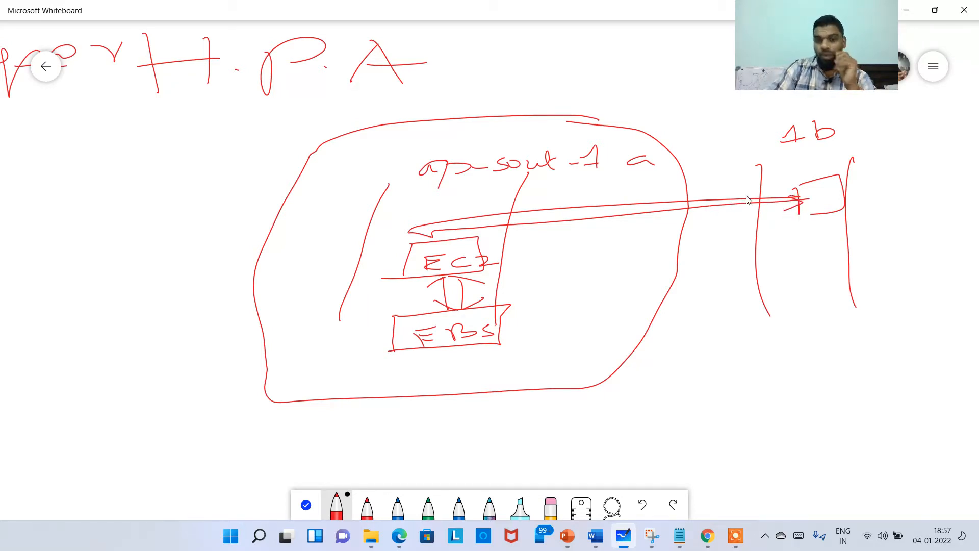
Draw another small box beside the EBS box and connect it to the EC2 box with an arrow
left_click_drag(843, 39, 812, 40)
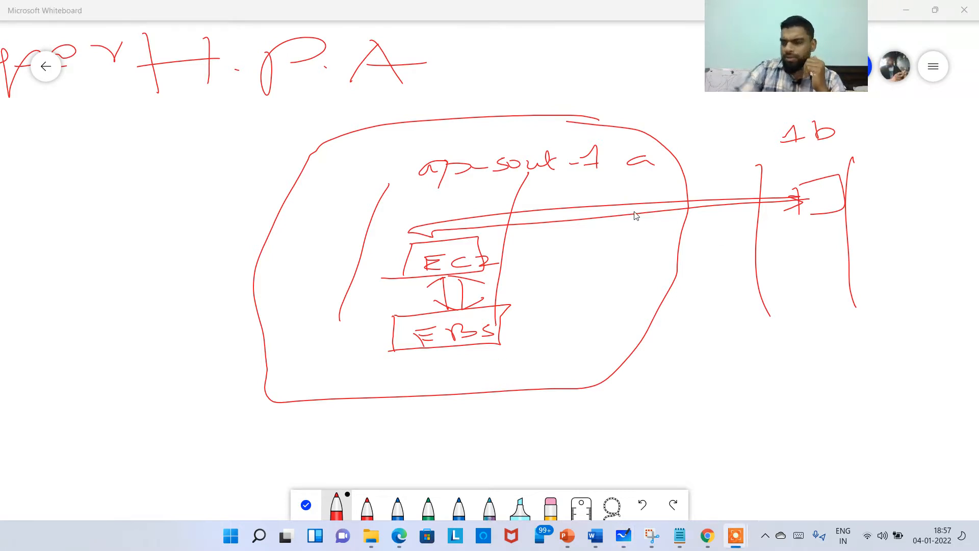
left_click(326, 338)
mouse_move(330, 363)
left_mouse_down()
mouse_move(327, 342)
mouse_move(341, 331)
mouse_move(370, 361)
mouse_move(328, 363)
mouse_move(415, 284)
mouse_move(429, 291)
left_mouse_up()
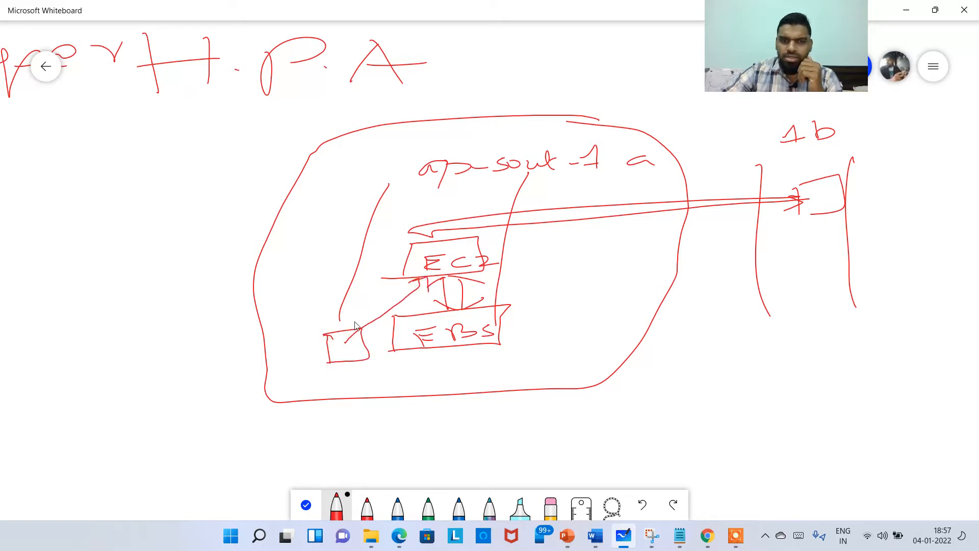
Add an arrowhead at the small box beside EBS, and draw two more boxes linked by a double-headed arrow along the outline's lower edge
mouse_move(353, 322)
left_mouse_down()
mouse_move(343, 340)
mouse_move(363, 342)
left_mouse_up()
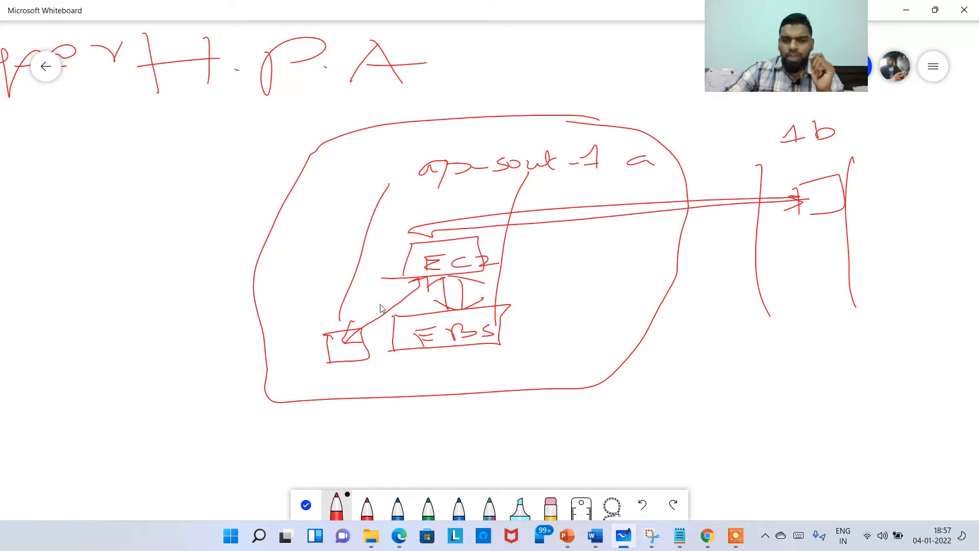
mouse_move(307, 419)
left_mouse_down()
mouse_move(308, 442)
mouse_move(321, 414)
mouse_move(350, 437)
mouse_move(313, 445)
mouse_move(382, 419)
mouse_move(393, 425)
mouse_move(365, 428)
mouse_move(424, 429)
mouse_move(472, 397)
mouse_move(430, 424)
mouse_move(435, 393)
mouse_move(480, 395)
left_mouse_up()
Switch to the EC2 console in Chrome and take a new Amazon Linux 2 Kernel 5.10, t2.micro instance launch to the Add Storage stage
key("super+Tab")
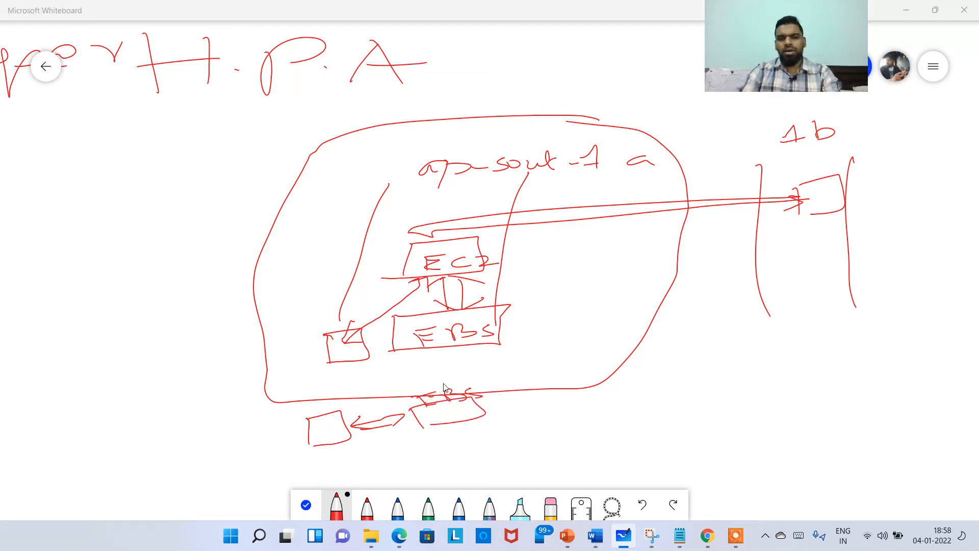
key("Return")
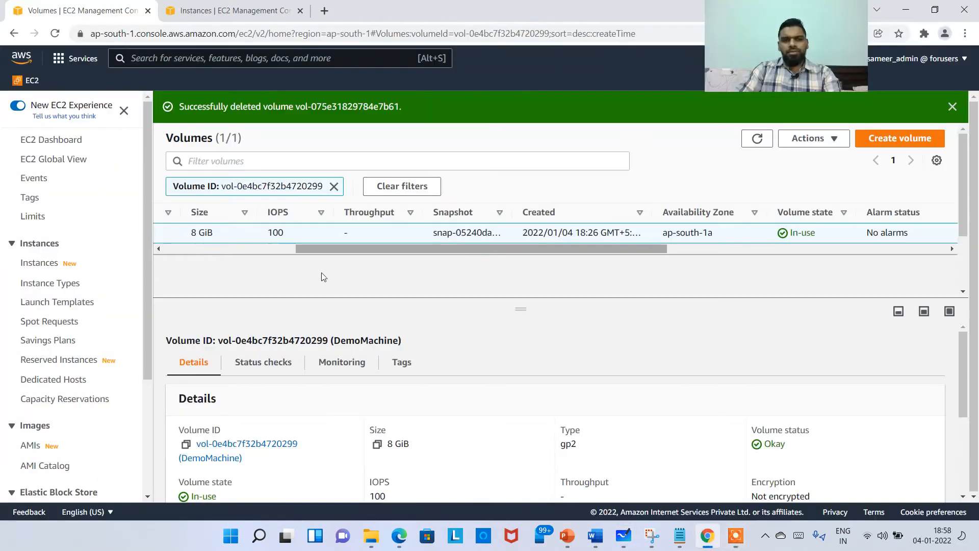
left_click(45, 262)
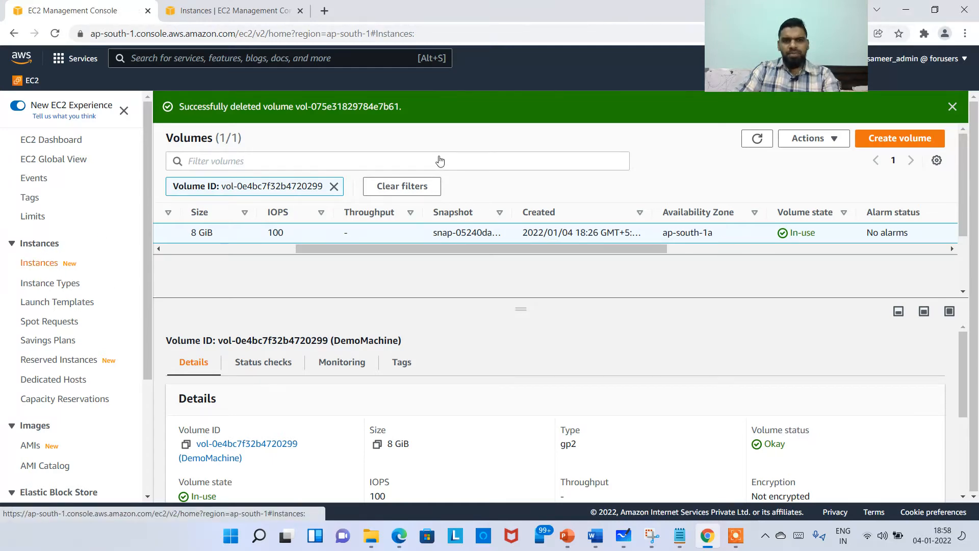
left_click(867, 108)
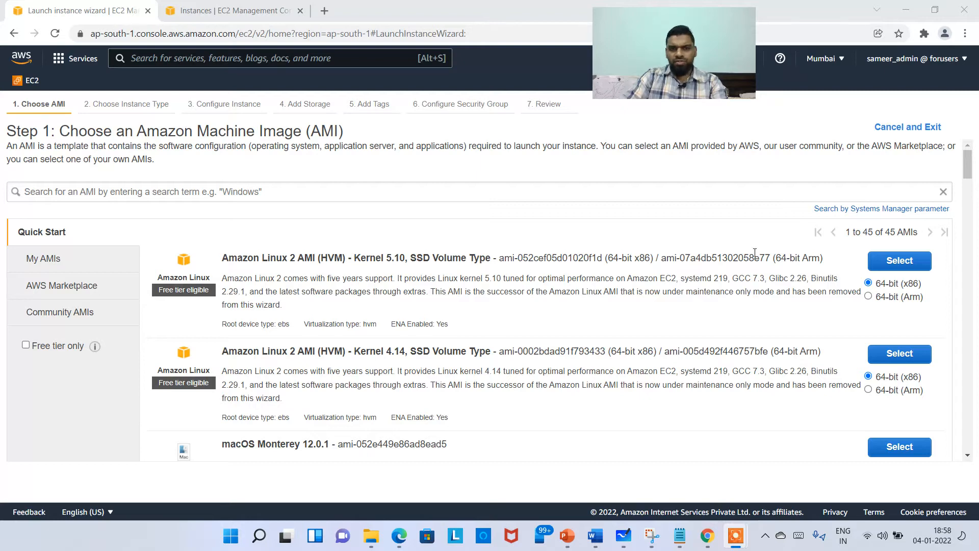
left_click(893, 261)
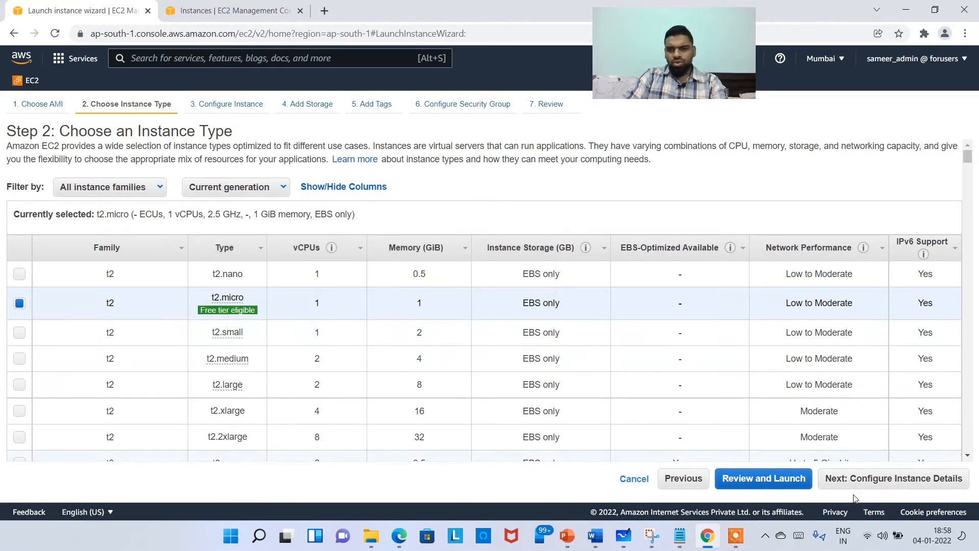
left_click(902, 478)
scroll(480, 294, "down", 3)
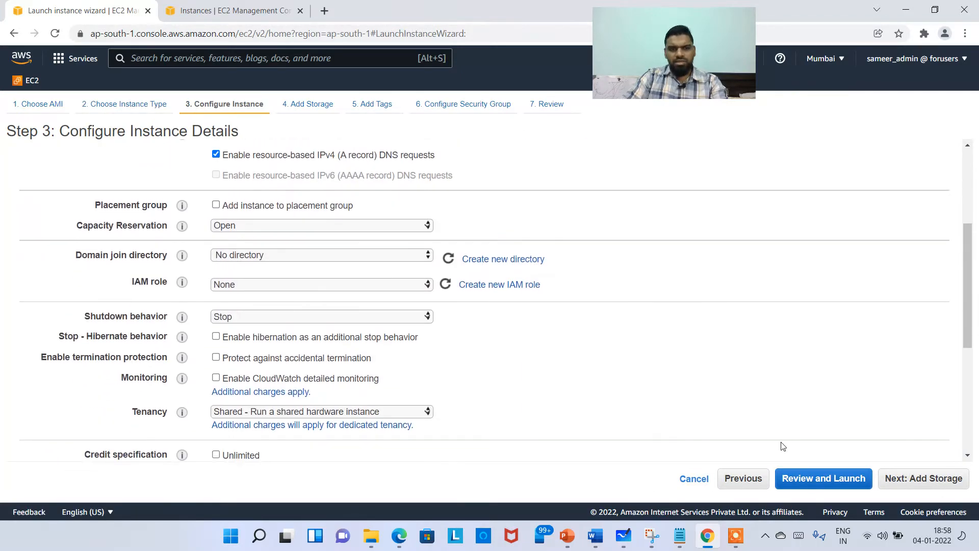
left_click(929, 479)
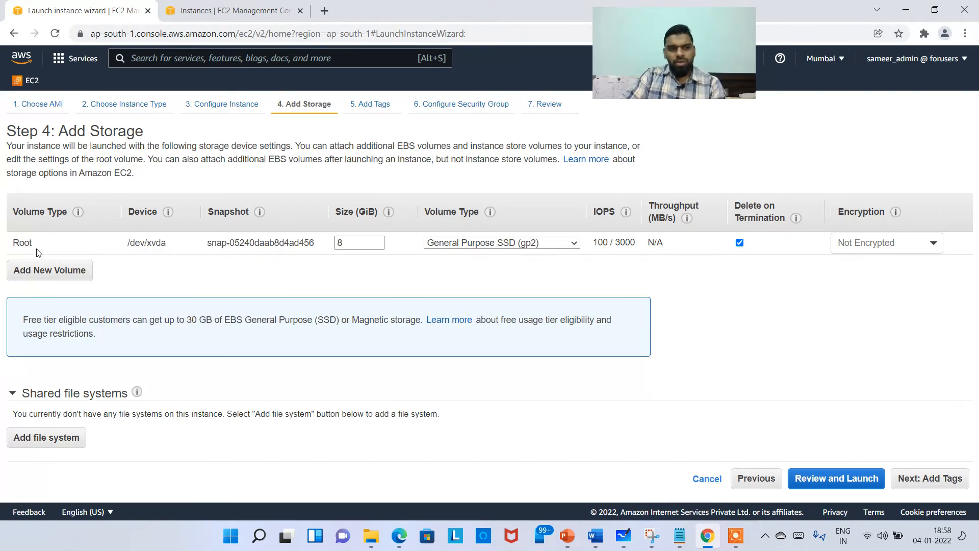
Highlight the root volume's type and device name, examine its available volume types, and cancel the instance launch
left_click_drag(35, 248, 11, 250)
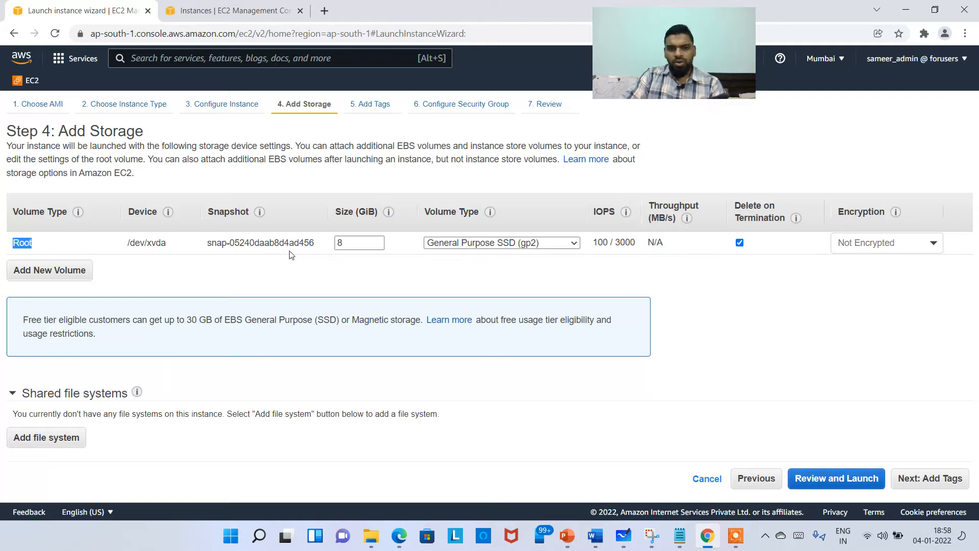
left_click_drag(137, 246, 171, 250)
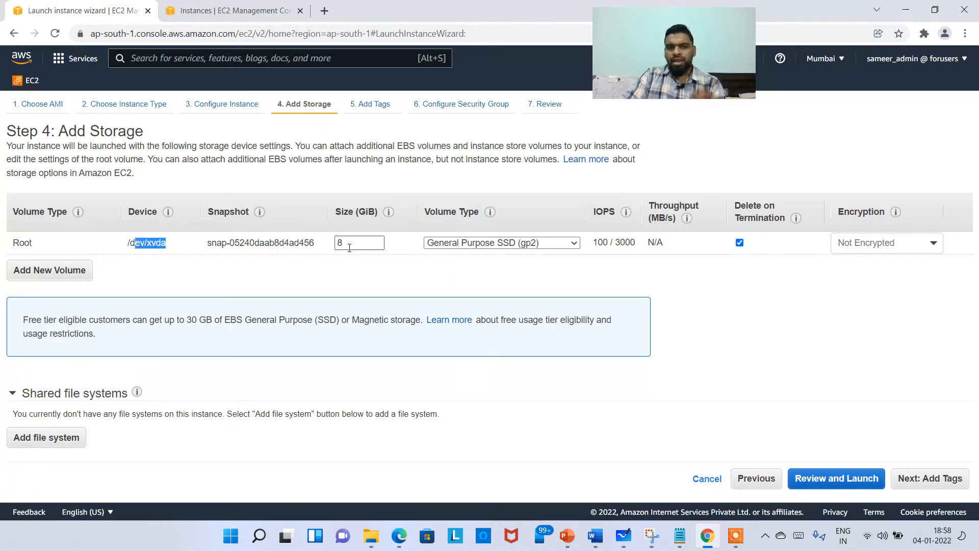
left_click(509, 246)
left_click(508, 246)
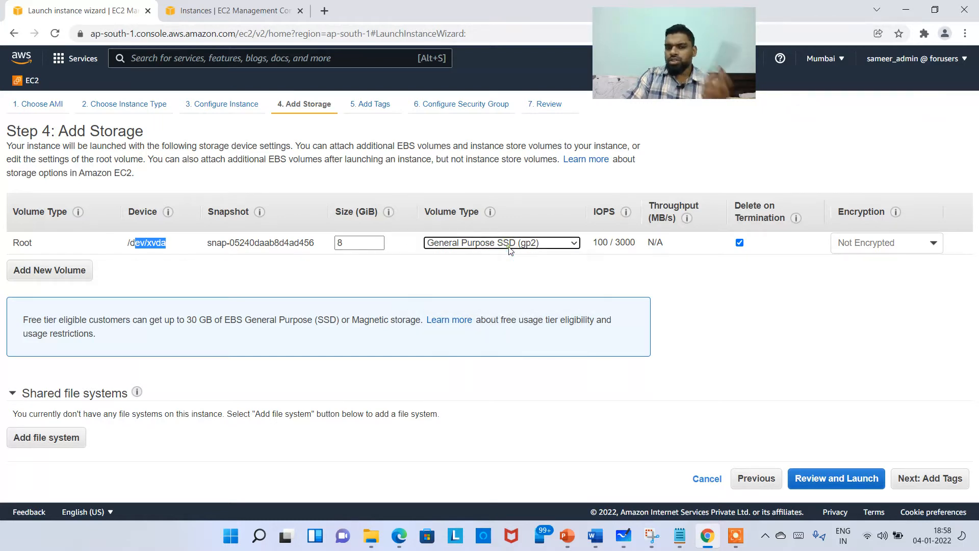
left_click(514, 243)
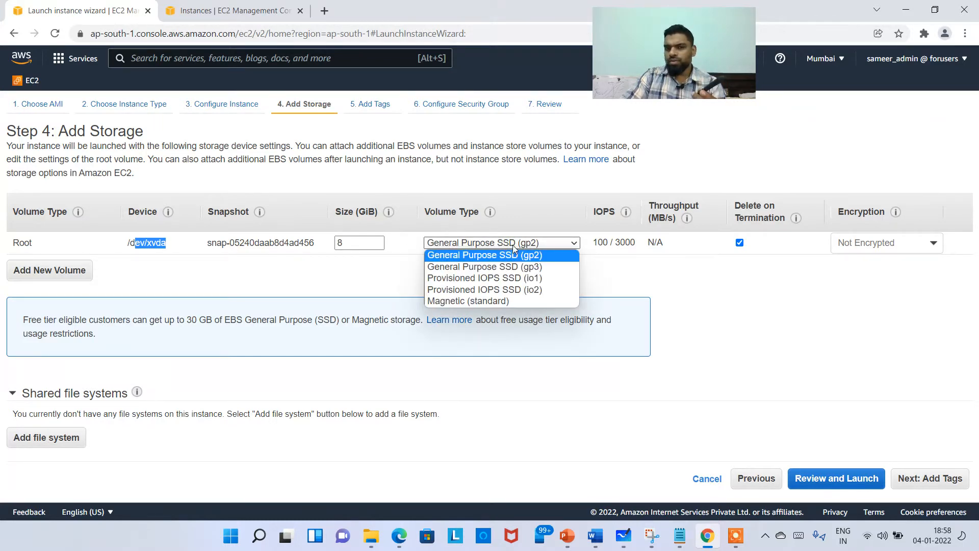
left_click(512, 248)
left_click(637, 278)
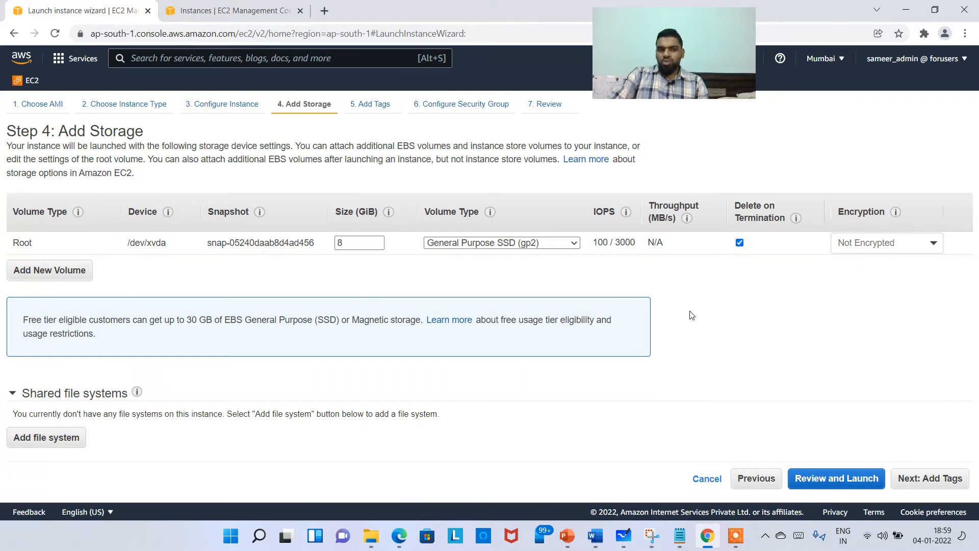
left_click(705, 479)
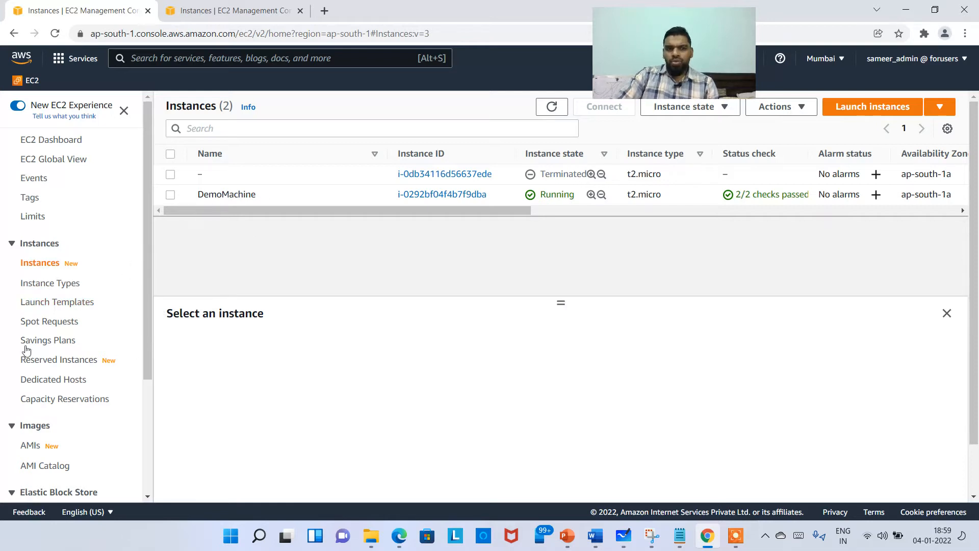
Select DemoMachine in the instances list and examine its attached block device in the storage details
scroll(27, 350, "down", 3)
scroll(63, 339, "up", 3)
left_click_drag(209, 194, 320, 197)
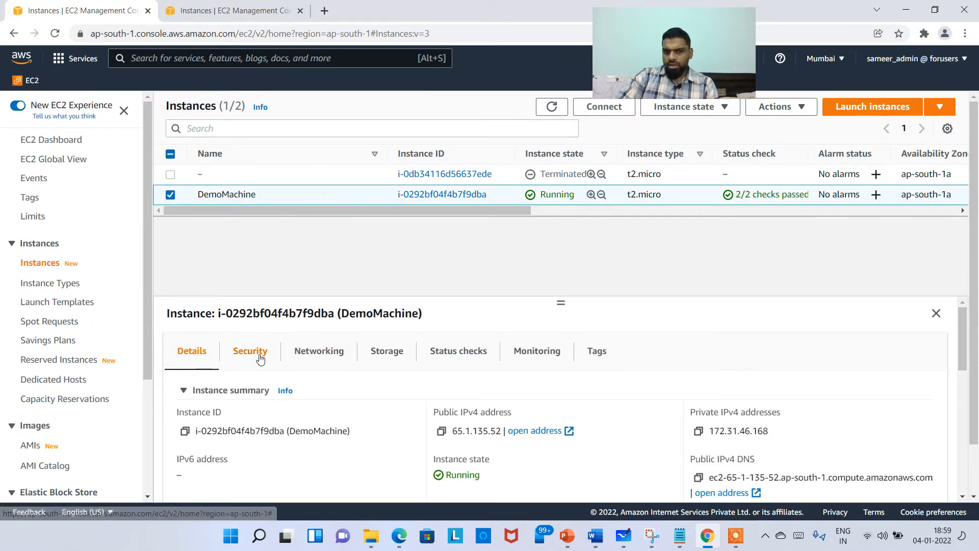
left_click(387, 350)
scroll(396, 374, "down", 5)
scroll(308, 409, "up", 2)
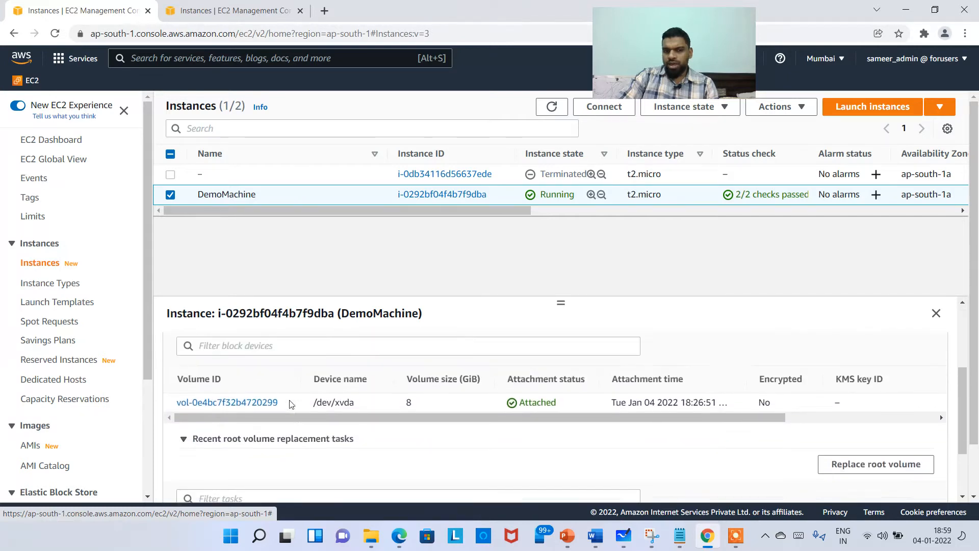
scroll(286, 407, "down", 1)
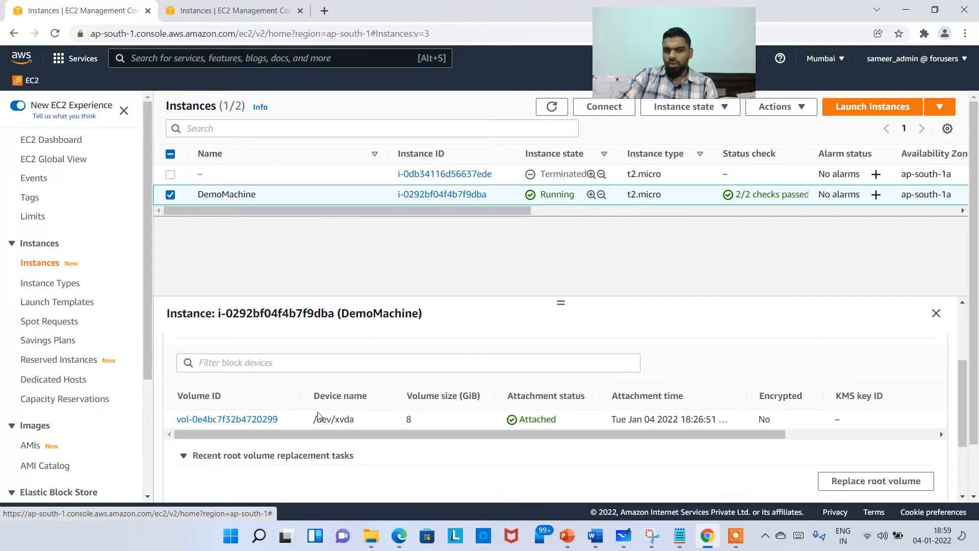
Open the Elastic Block Store volumes list and examine DemoMachine's volume name, ID, type and size
scroll(112, 437, "down", 1)
scroll(112, 437, "down", 2)
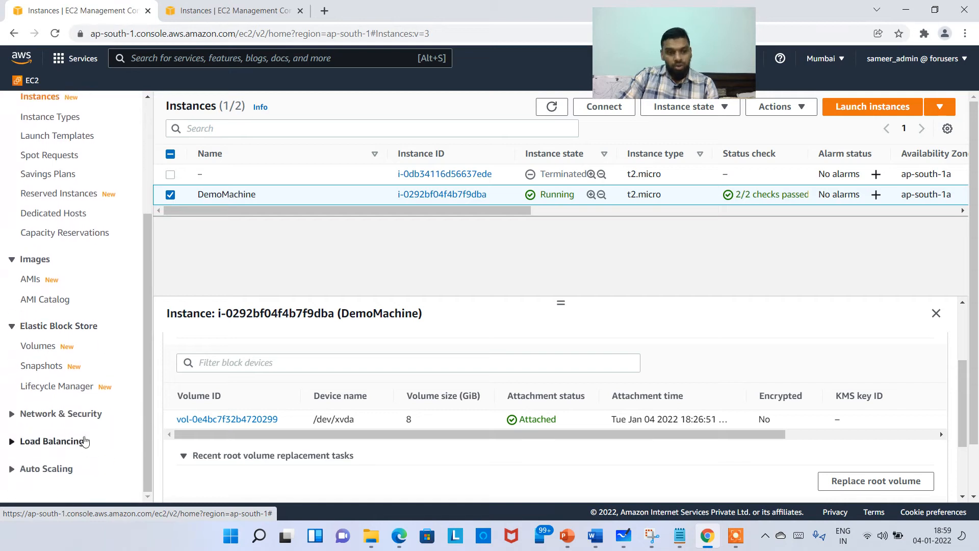
left_click(41, 347)
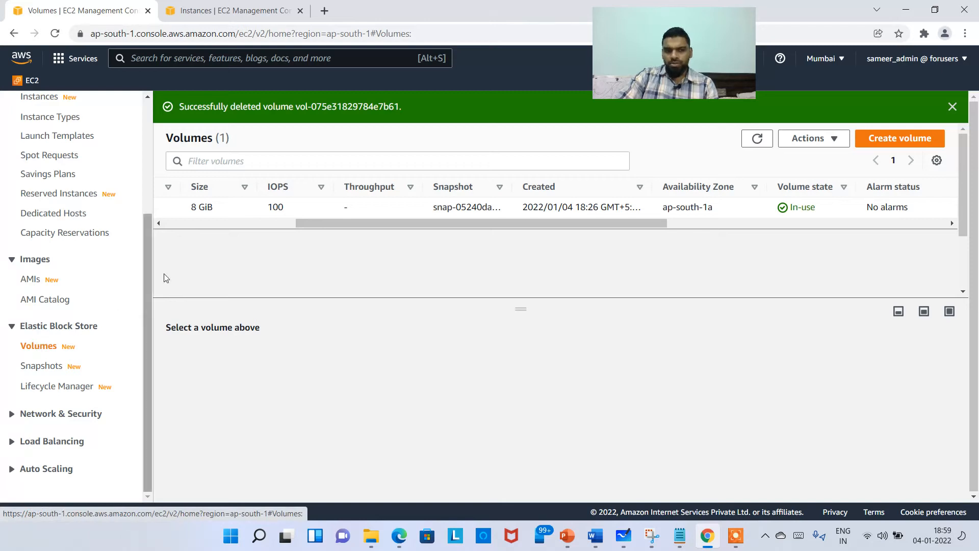
left_click_drag(601, 224, 269, 233)
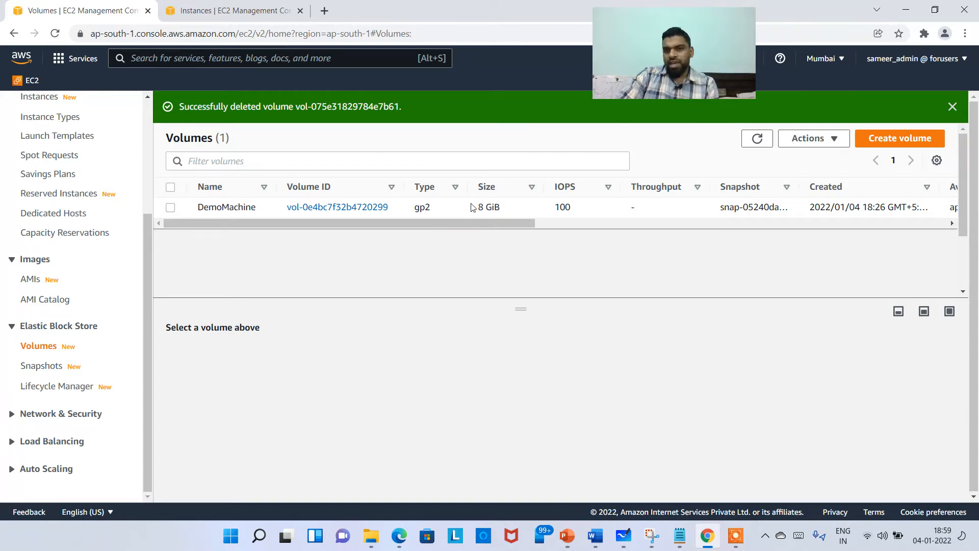
left_click_drag(470, 222, 429, 224)
Open the form for creating a volume, examine the available volume types, and cancel the form without creating anything
left_click(912, 140)
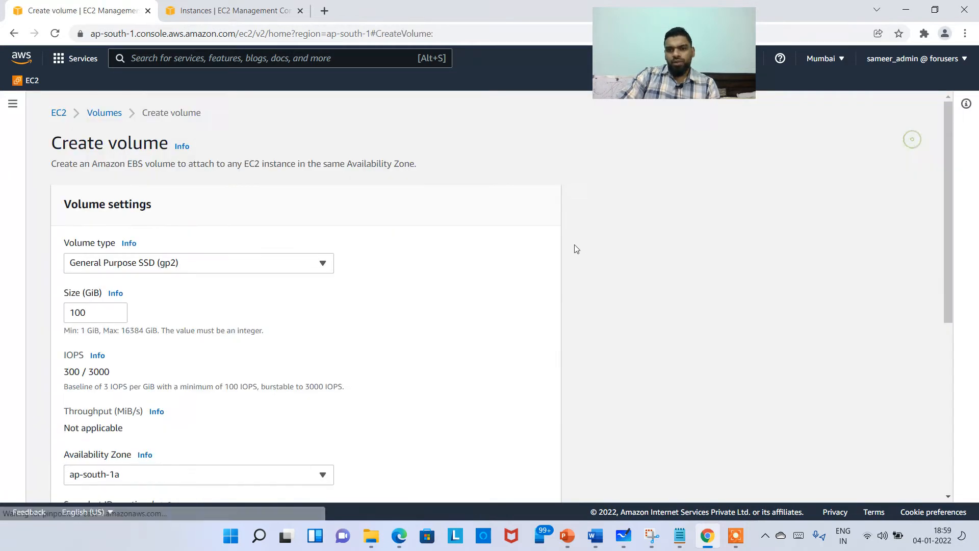
scroll(204, 278, "down", 1)
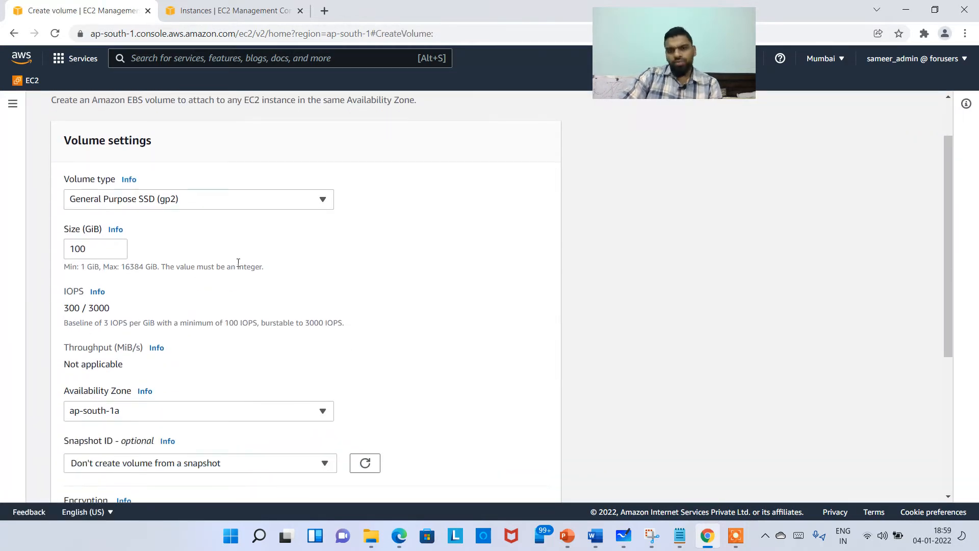
left_click(221, 204)
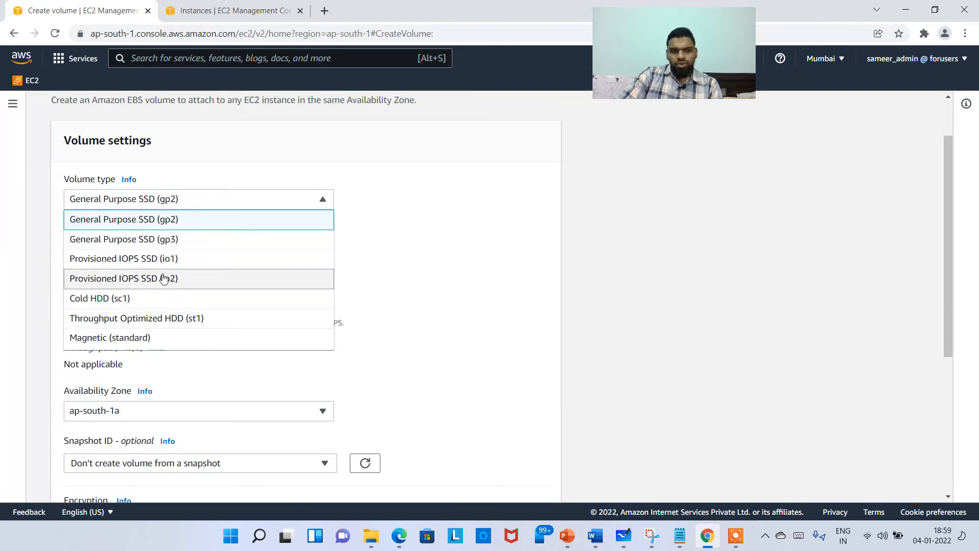
left_click(389, 309)
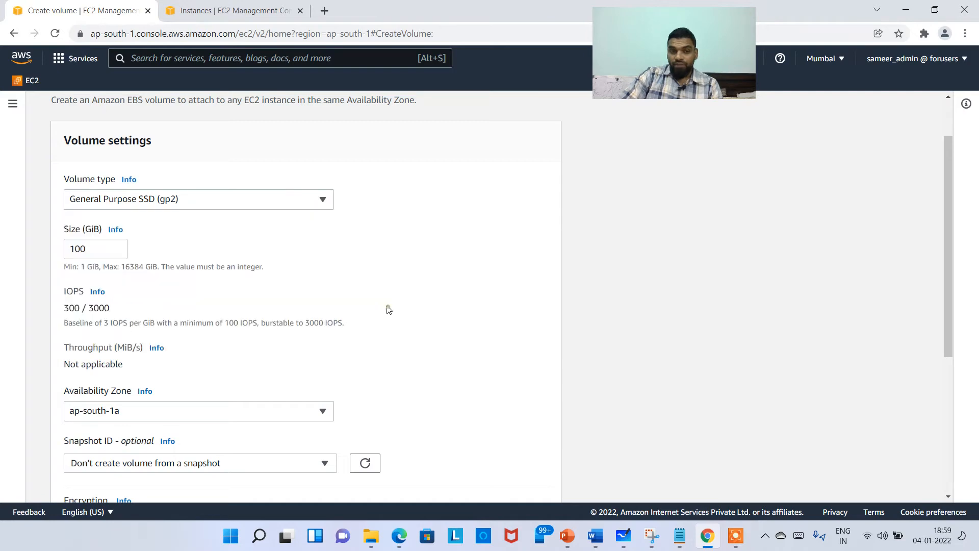
scroll(389, 310, "down", 5)
left_click(461, 489)
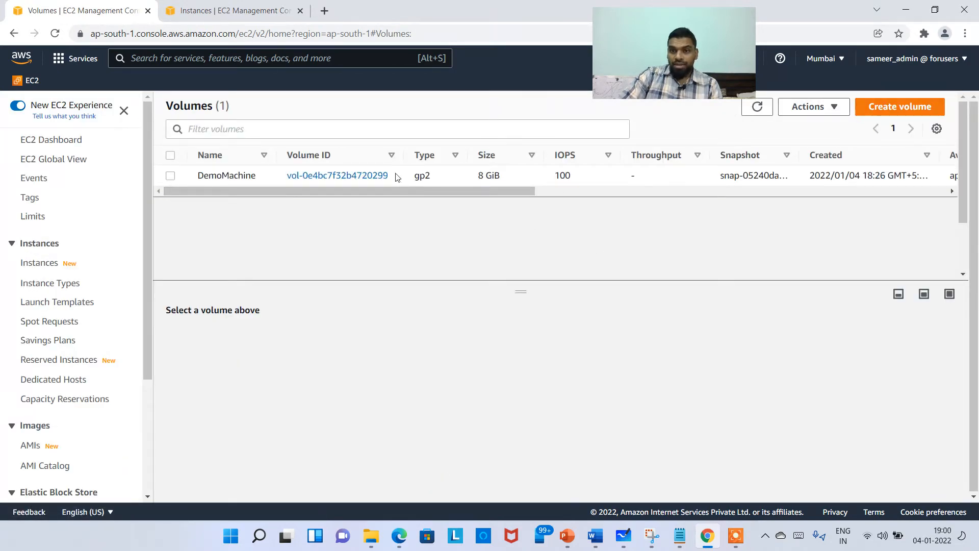
Reopen the volume creation form, review the volume types again along with the remaining settings, and cancel it
scroll(51, 379, "down", 3)
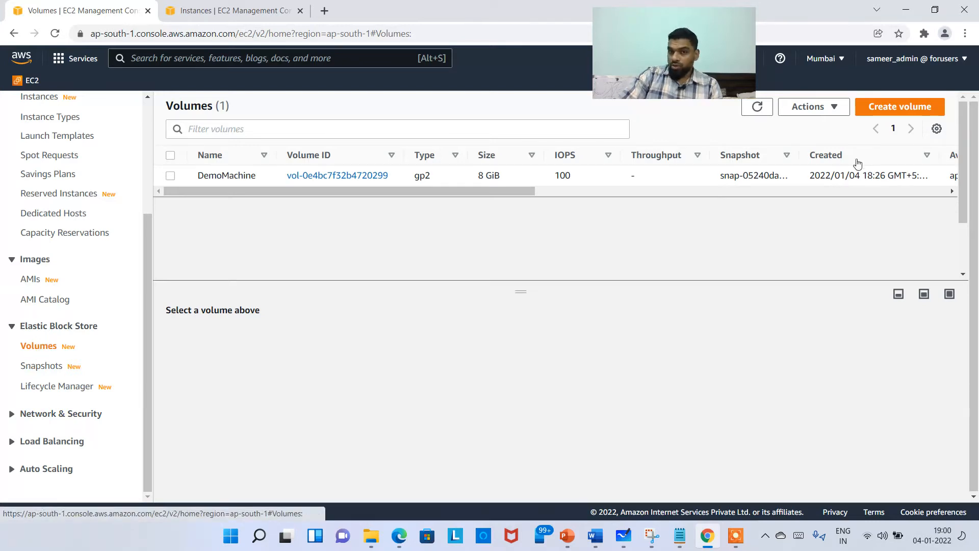
left_click(874, 107)
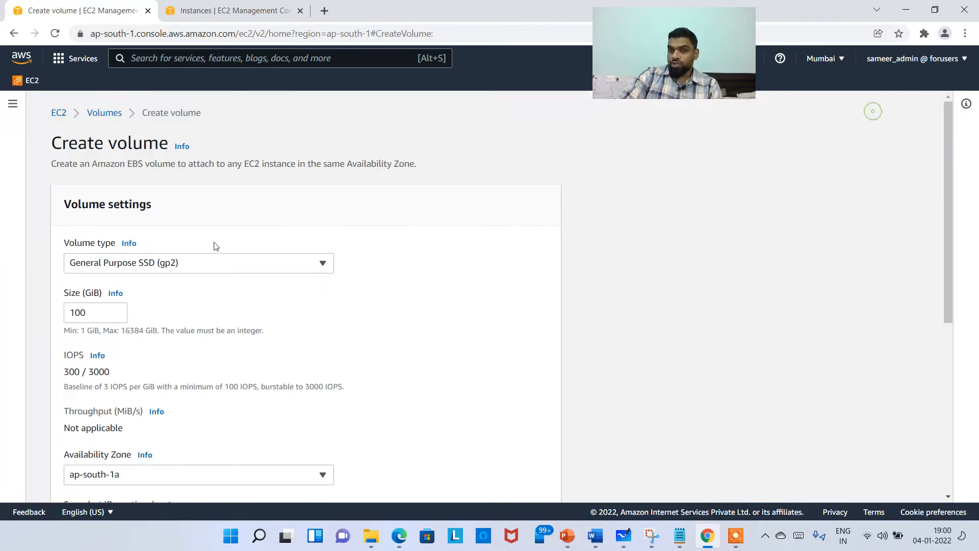
left_click(176, 265)
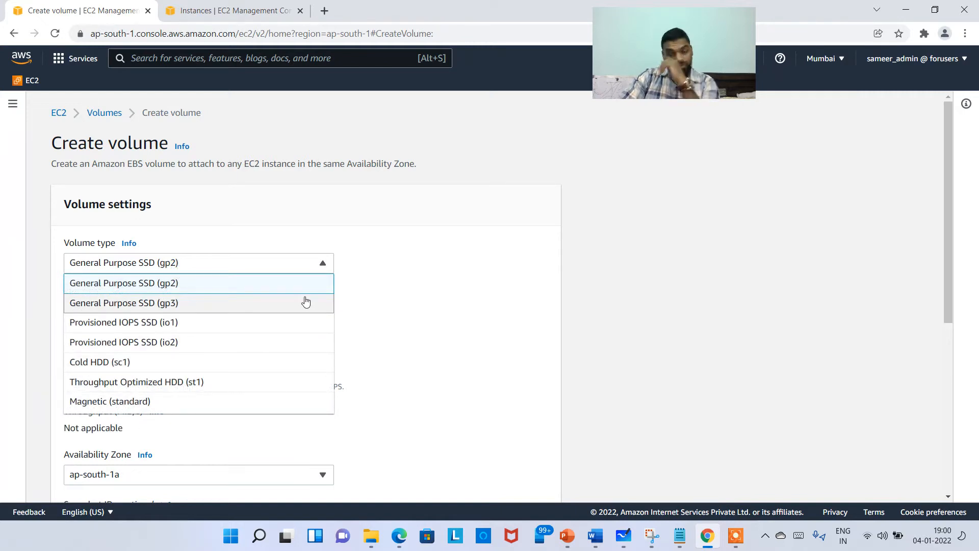
left_click(542, 285)
scroll(542, 285, "down", 6)
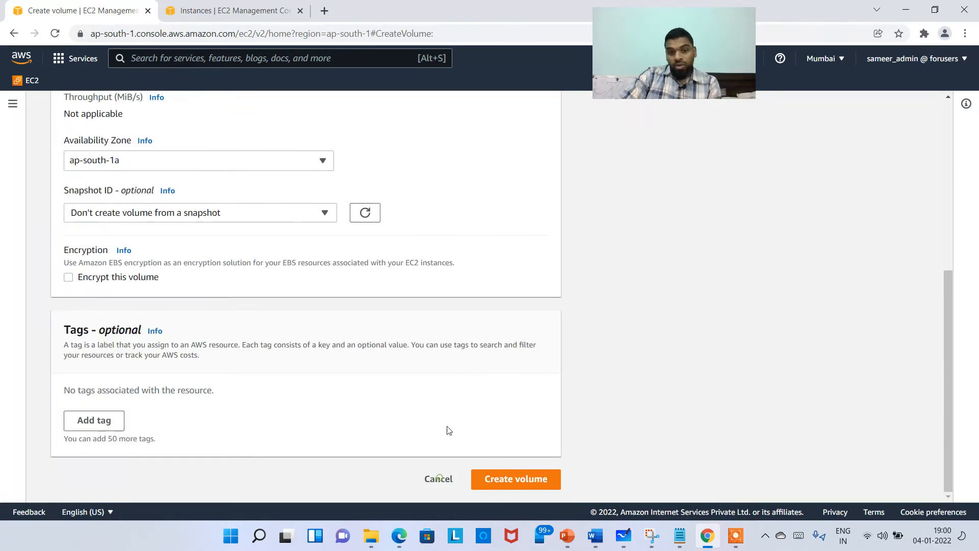
scroll(209, 296, "up", 5)
scroll(209, 296, "up", 1)
scroll(357, 339, "down", 6)
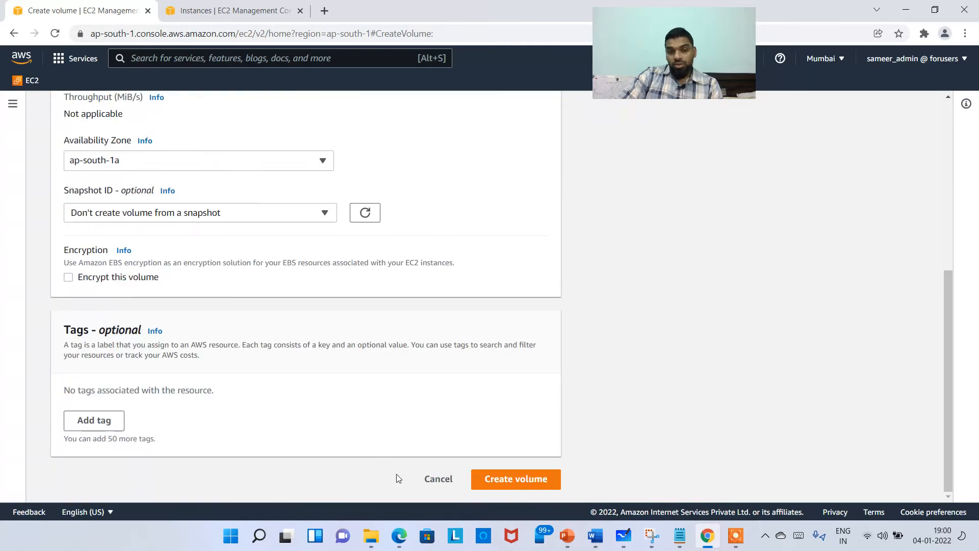
left_click(452, 477)
Restart an instance launch with Amazon Linux 2 Kernel 5.10 and t2.micro, and examine the root volume's type options in Add Storage
left_click(43, 261)
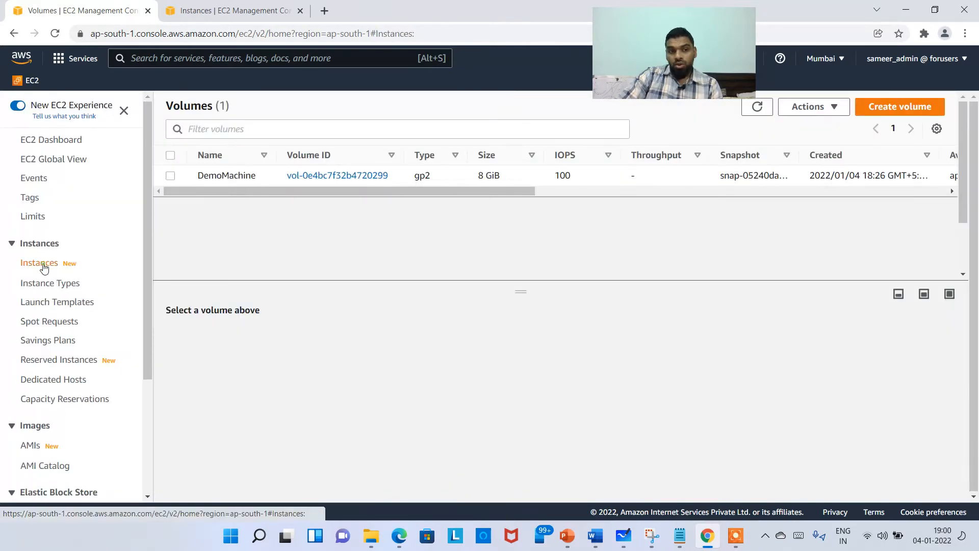
left_click(882, 114)
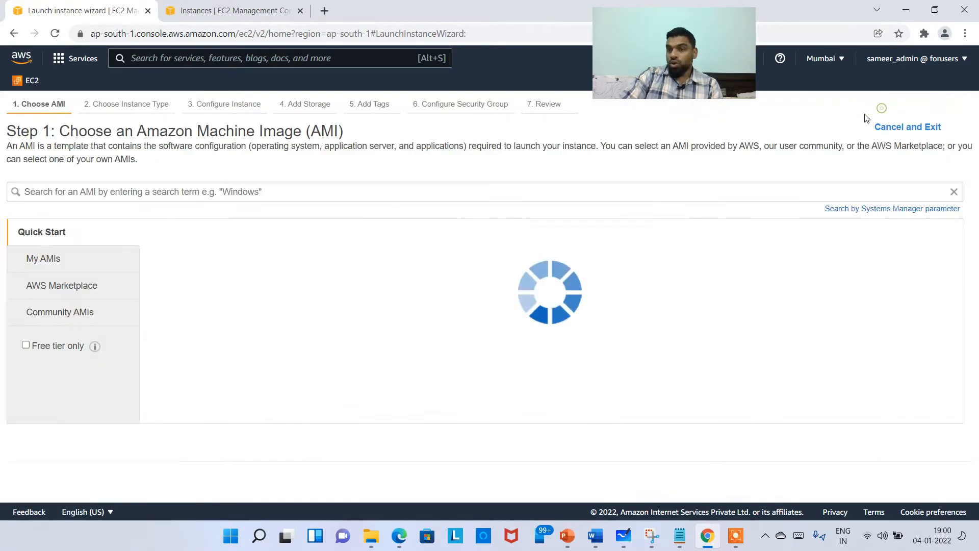
left_click(895, 261)
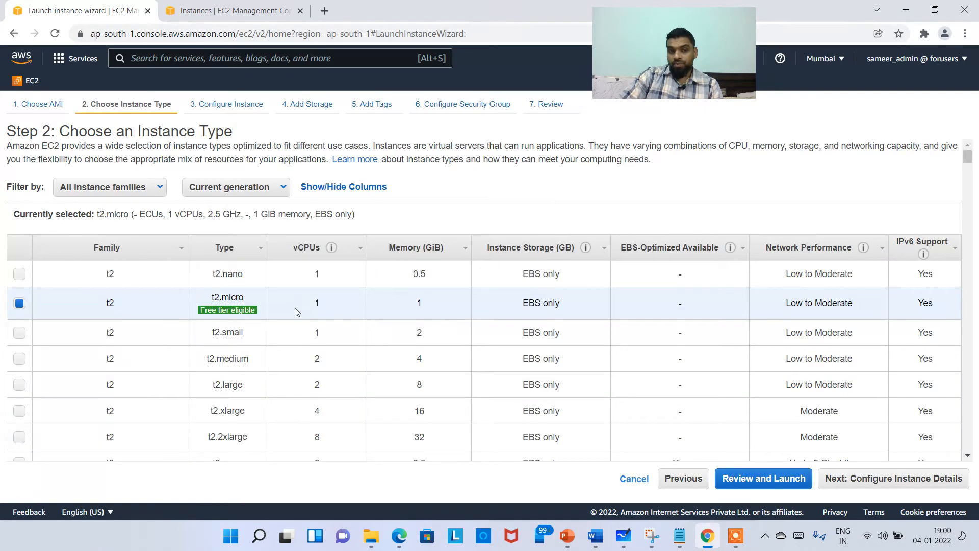
left_click(882, 479)
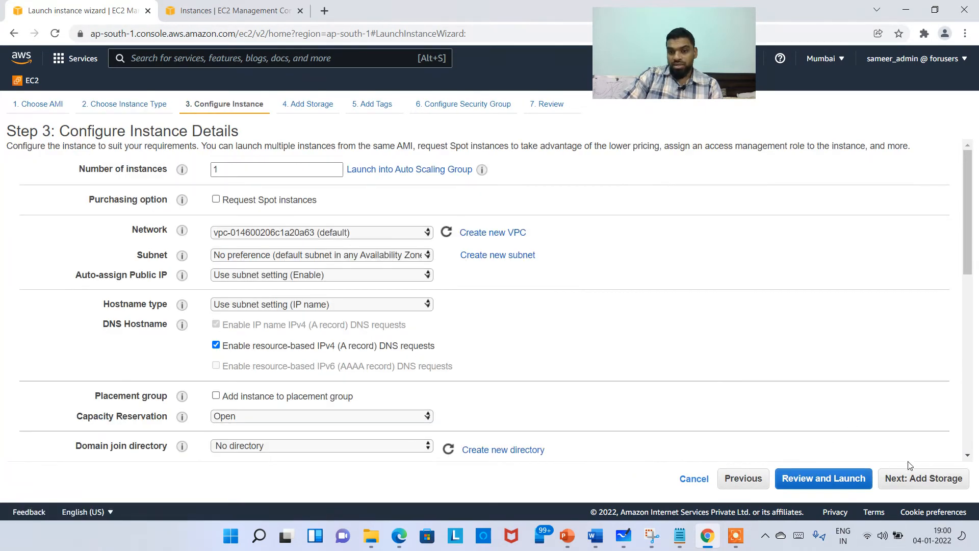
left_click(910, 474)
left_click(501, 243)
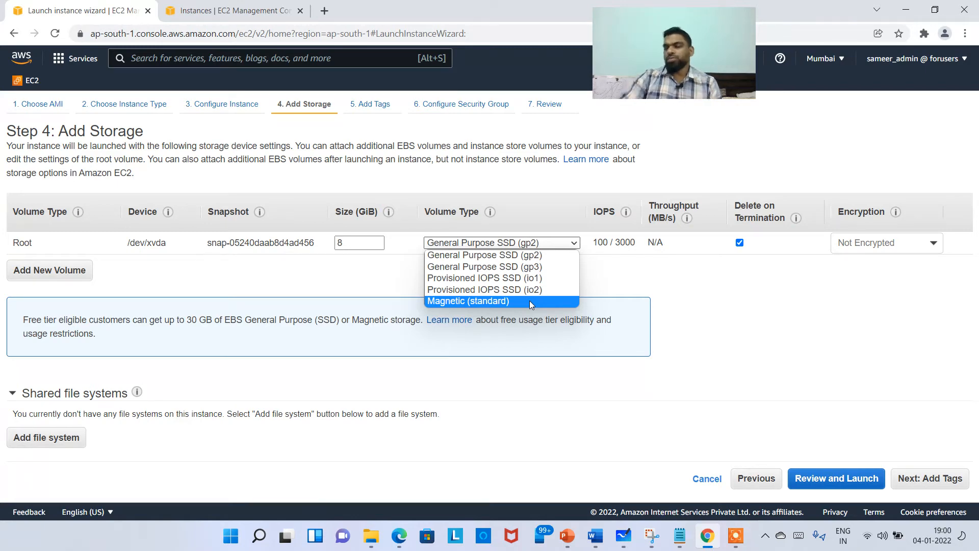
Cancel the instance launch and open the volume creation form from the Elastic Block Store volumes list
left_click(796, 368)
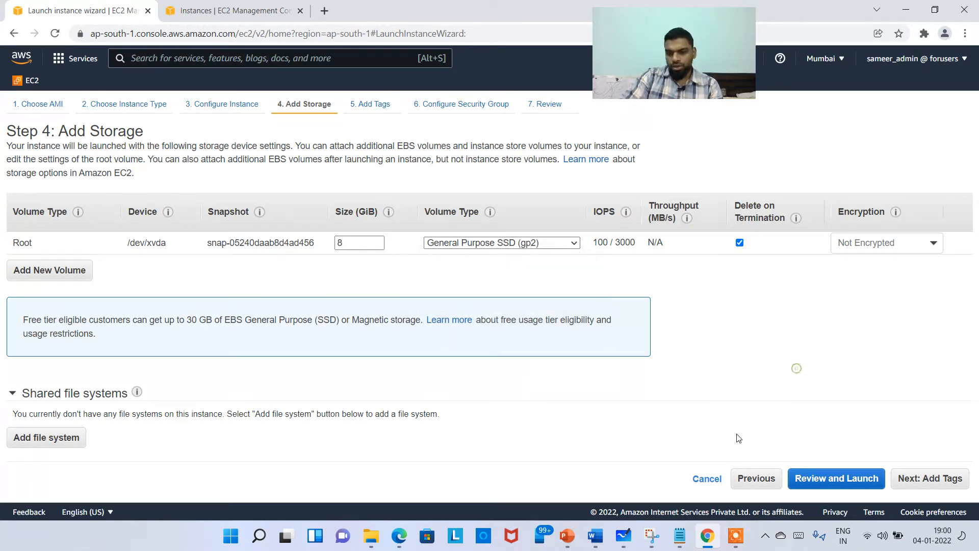
left_click(707, 479)
scroll(88, 379, "down", 3)
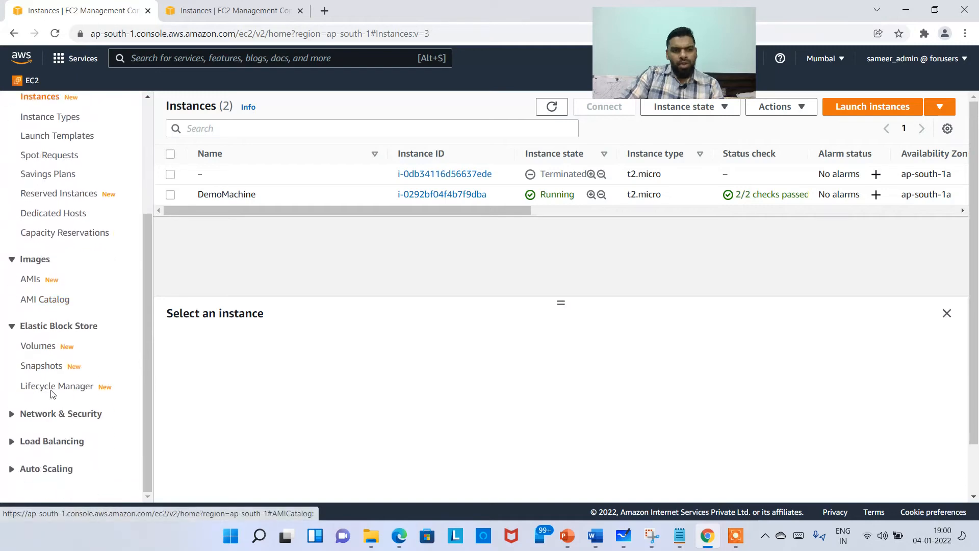
left_click(39, 345)
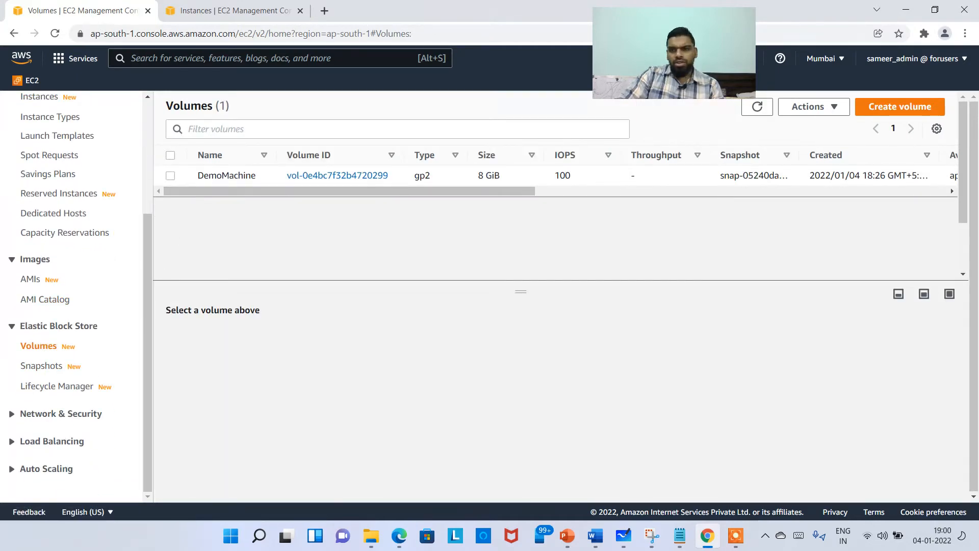
left_click(901, 108)
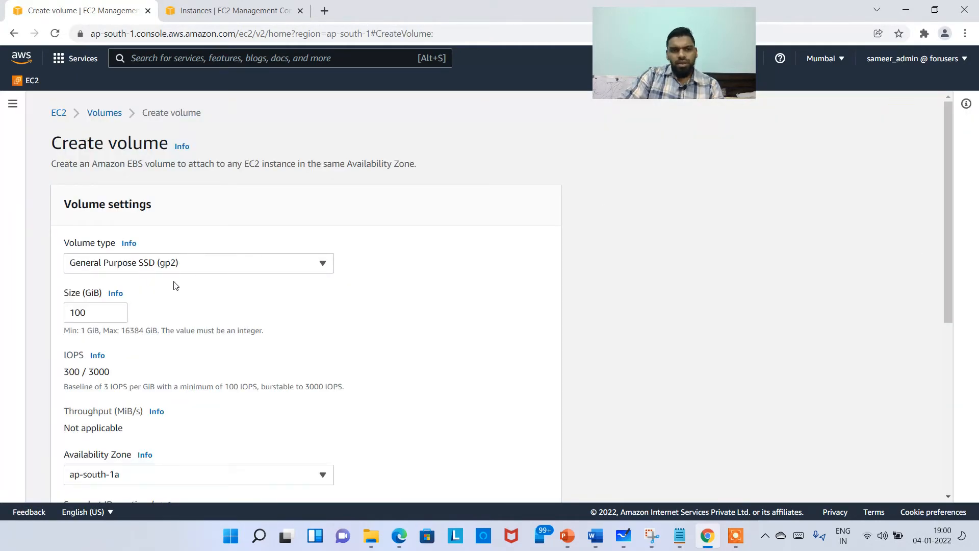
Examine the volume types offered in the creation form, keeping General Purpose SSD (gp2) selected
scroll(176, 283, "down", 2)
scroll(186, 262, "up", 1)
left_click(201, 199)
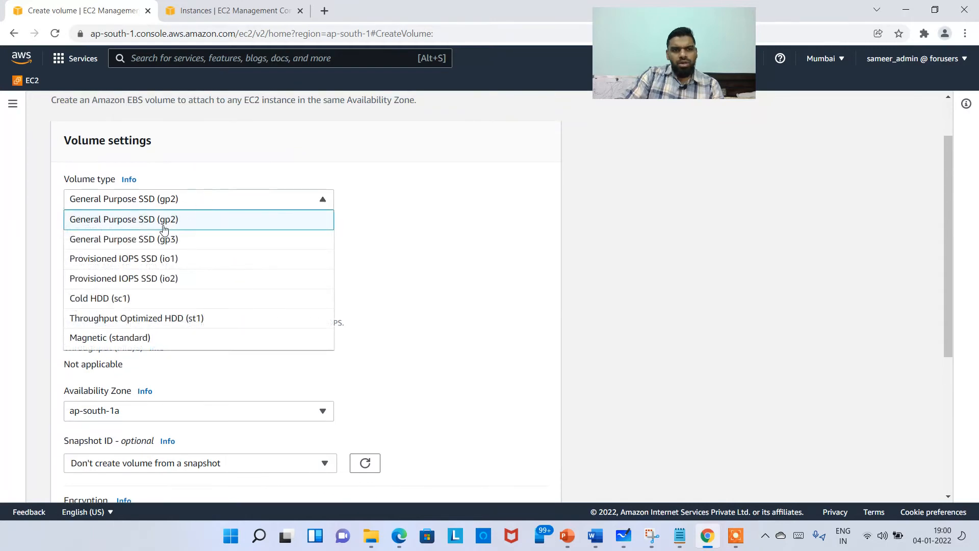
left_click(188, 225)
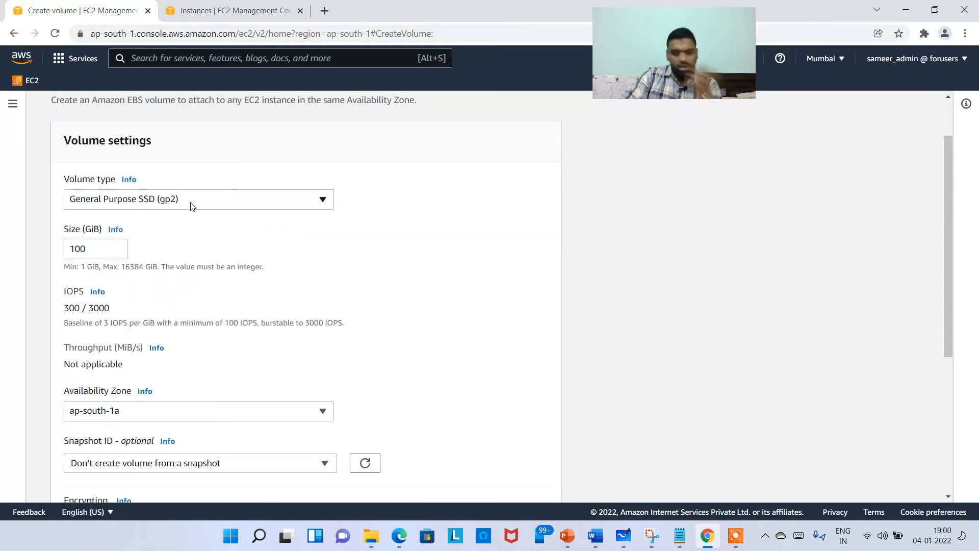
left_click(192, 204)
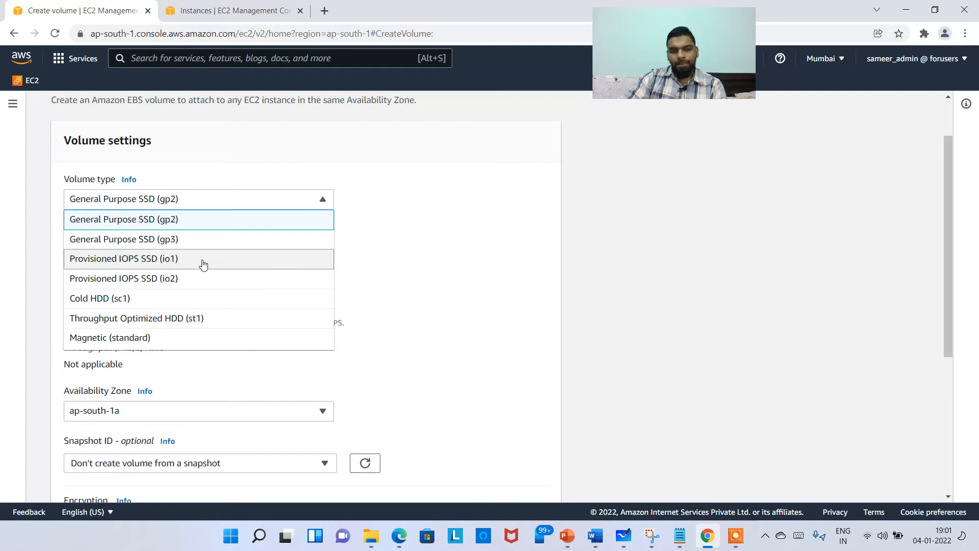
left_click(382, 227)
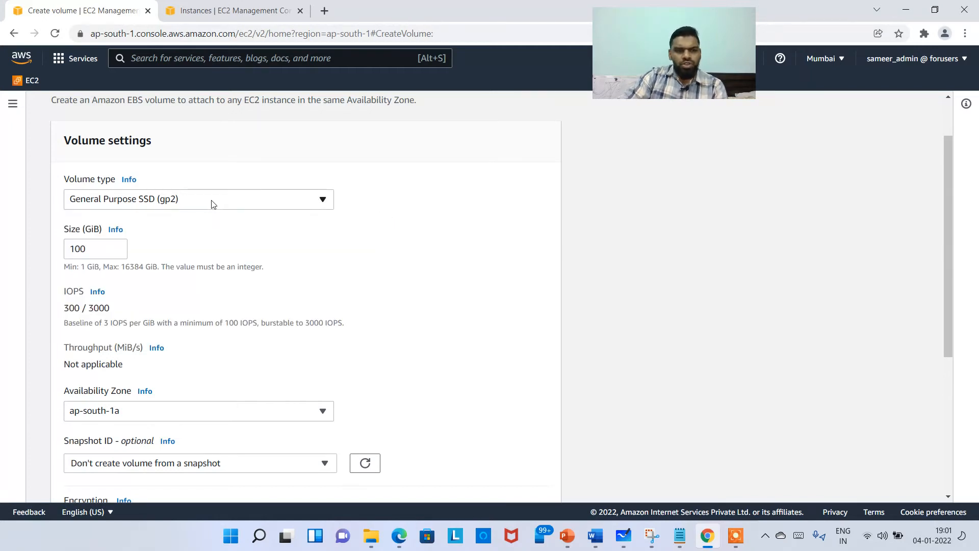
Examine the minimum and maximum size limits for the General Purpose SSD (gp2) volume
left_click(91, 248)
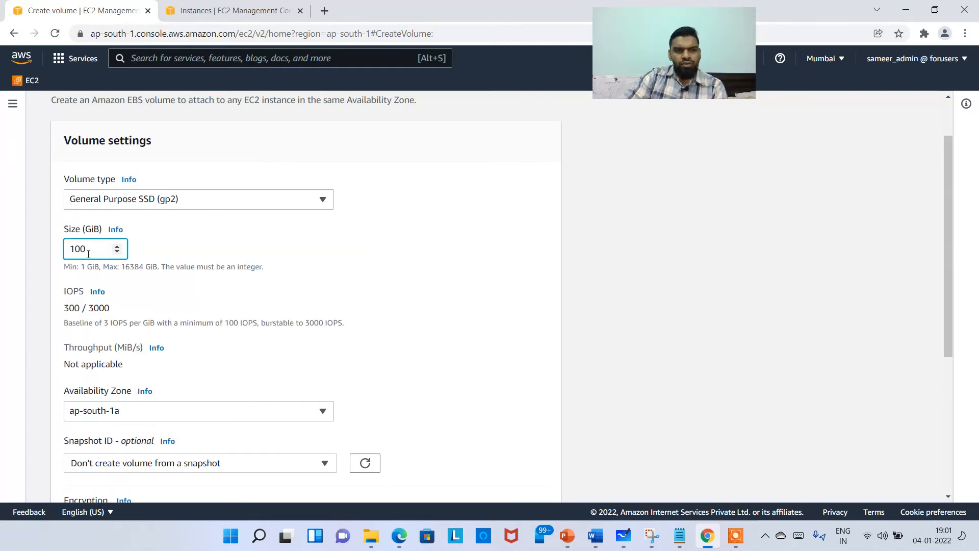
left_click_drag(88, 248, 45, 257)
left_click(85, 268)
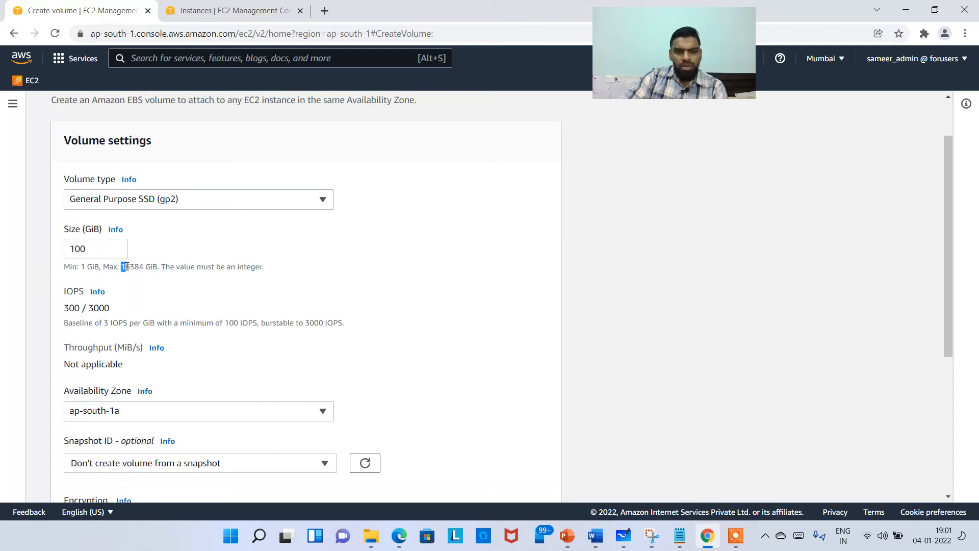
left_click_drag(126, 266, 146, 267)
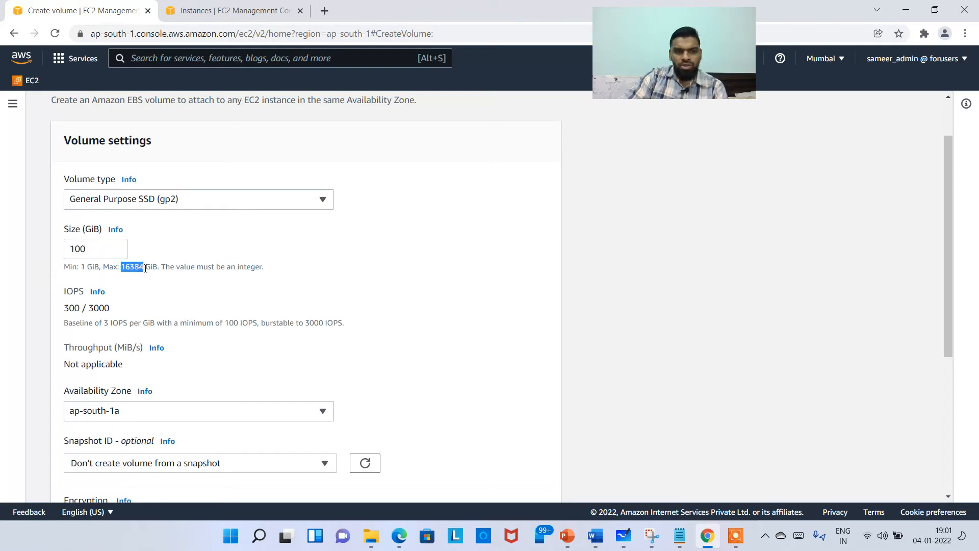
left_click(171, 285)
Switch the volume type to General Purpose SSD (gp3) and on to Provisioned IOPS SSD (io1), examining the IOPS limits
left_click(173, 200)
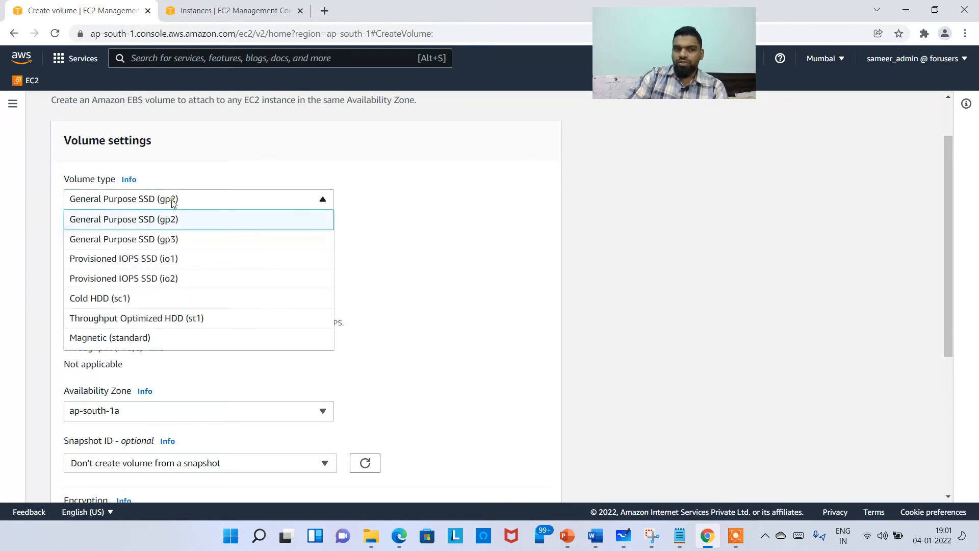
left_click(163, 244)
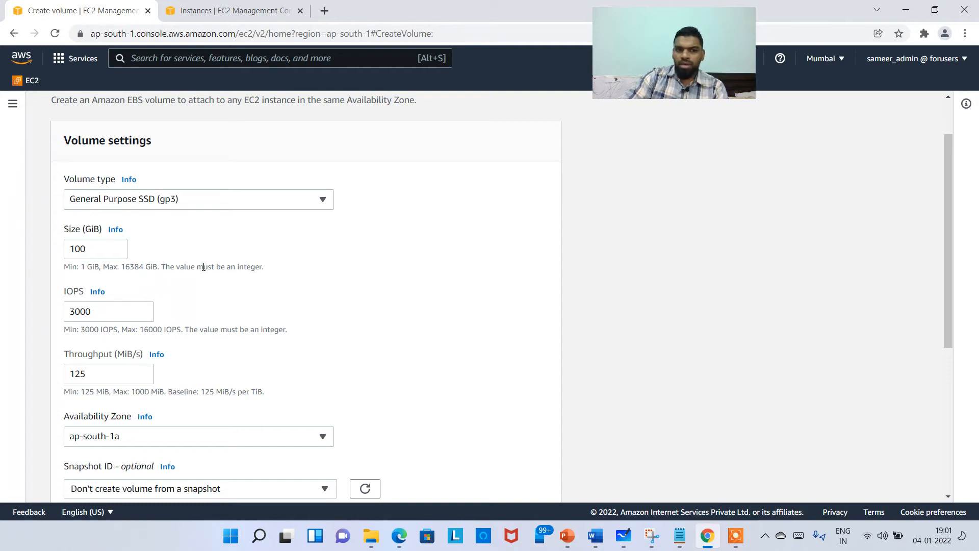
left_click(212, 200)
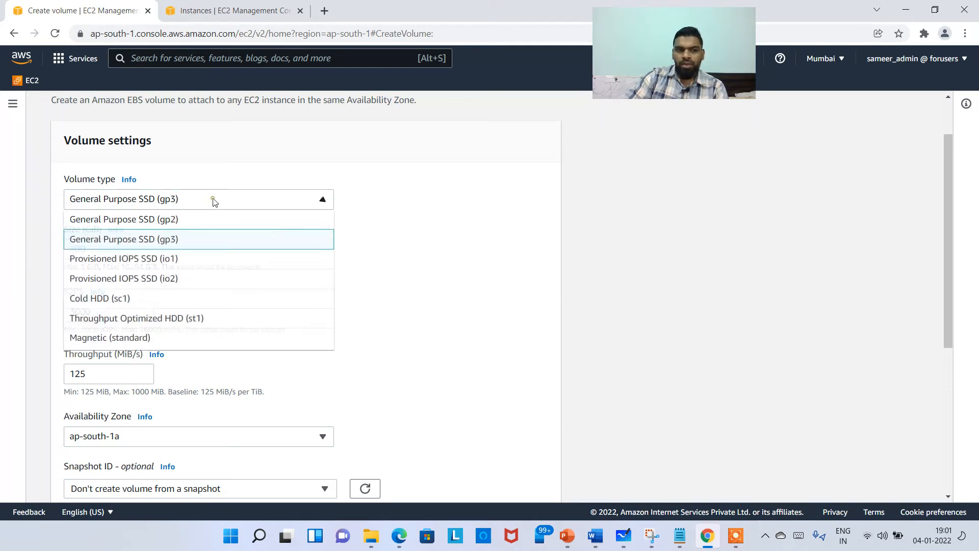
left_click(179, 258)
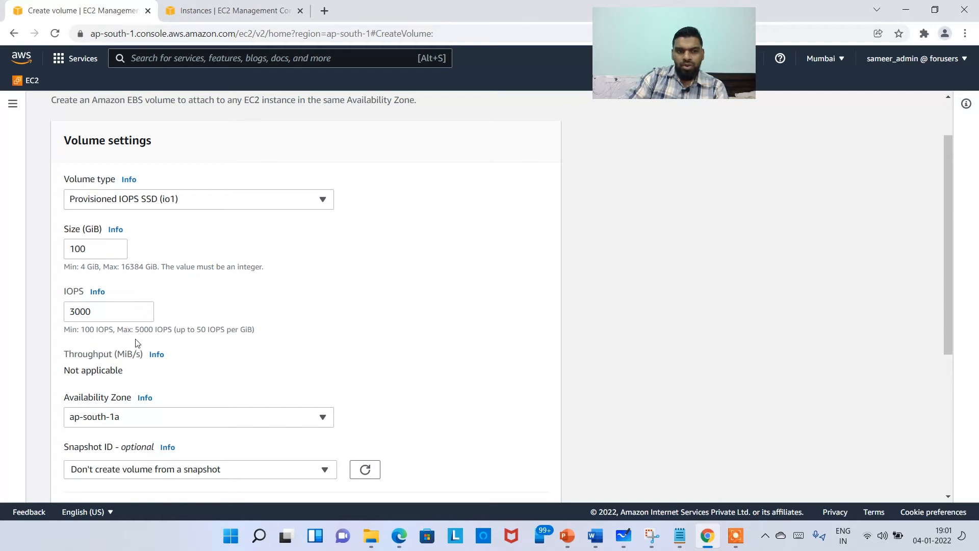
left_click_drag(96, 334, 170, 331)
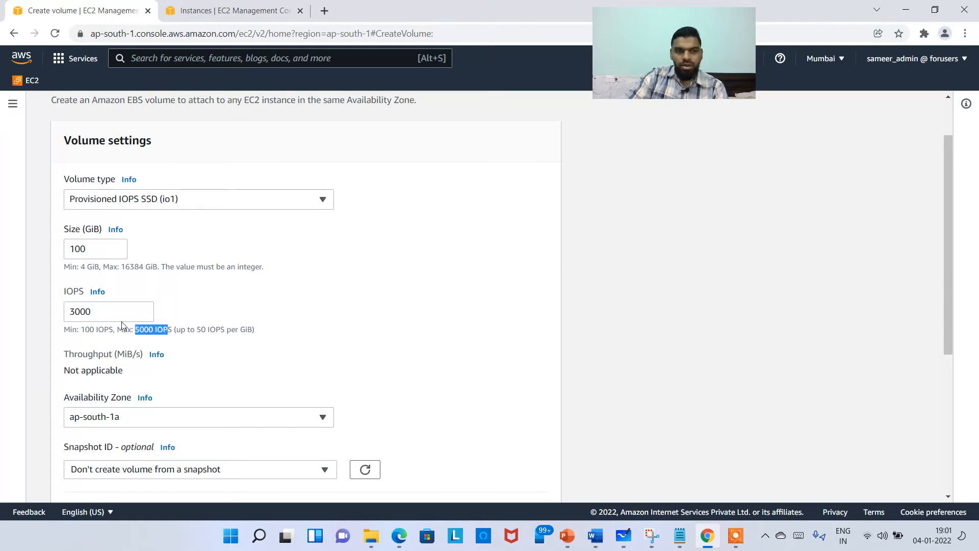
Switch the volume type to Provisioned IOPS SSD (io2) and examine its minimum and maximum IOPS
left_click(186, 203)
left_click(184, 275)
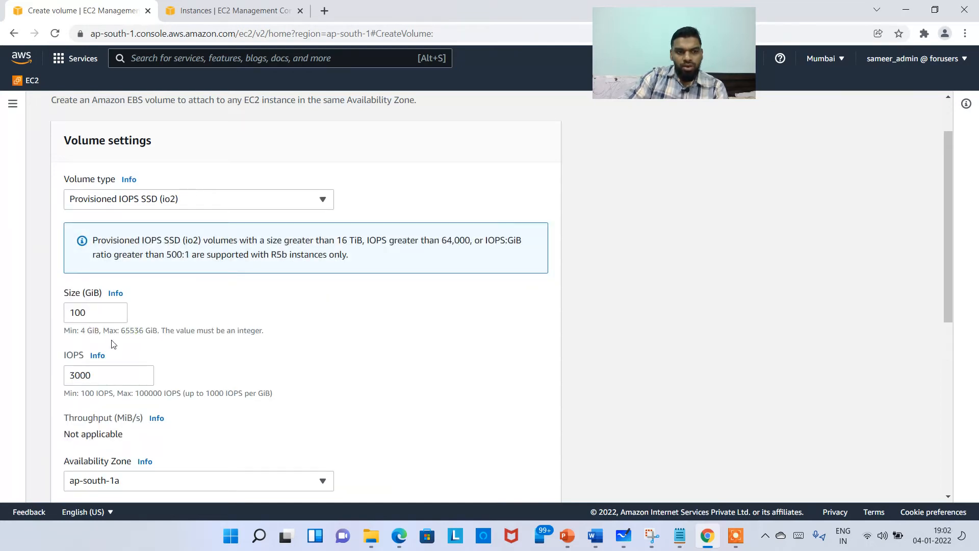
left_click_drag(90, 394, 94, 394)
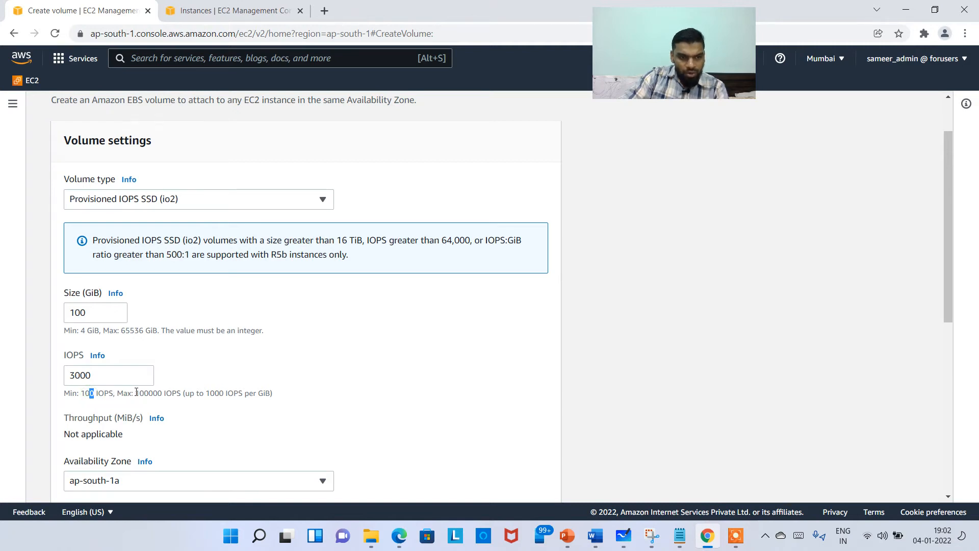
left_click_drag(136, 392, 170, 389)
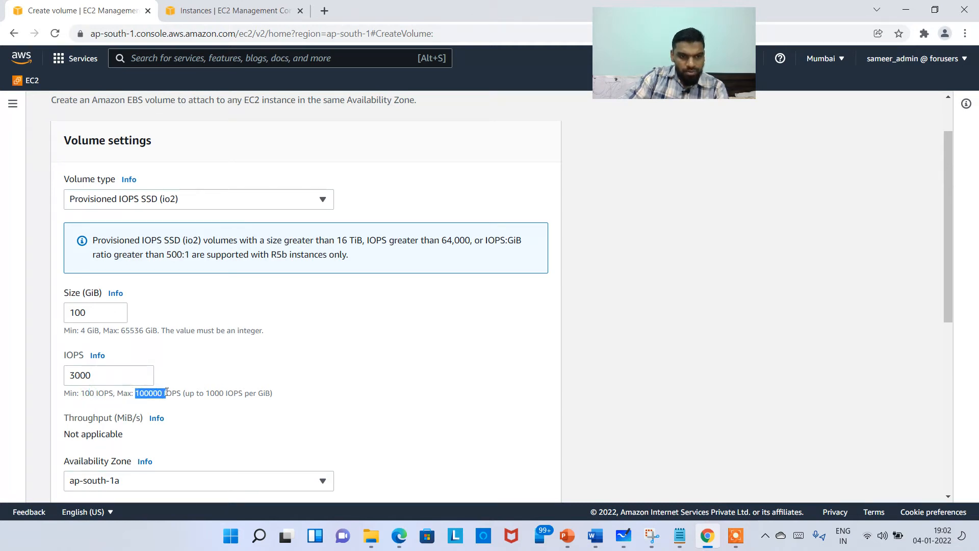
Set the volume type to General Purpose SSD (gp3) with a size of 10 GiB
left_click(219, 198)
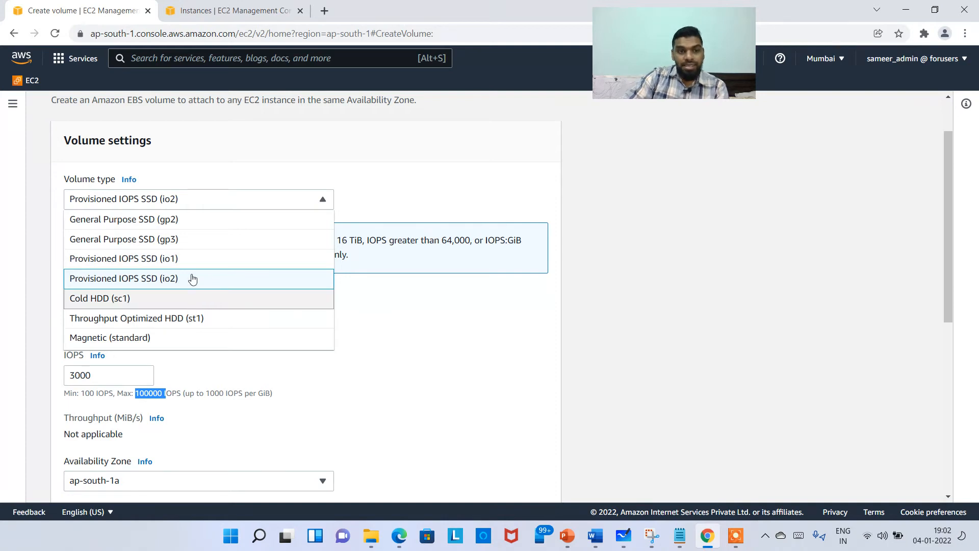
left_click(192, 239)
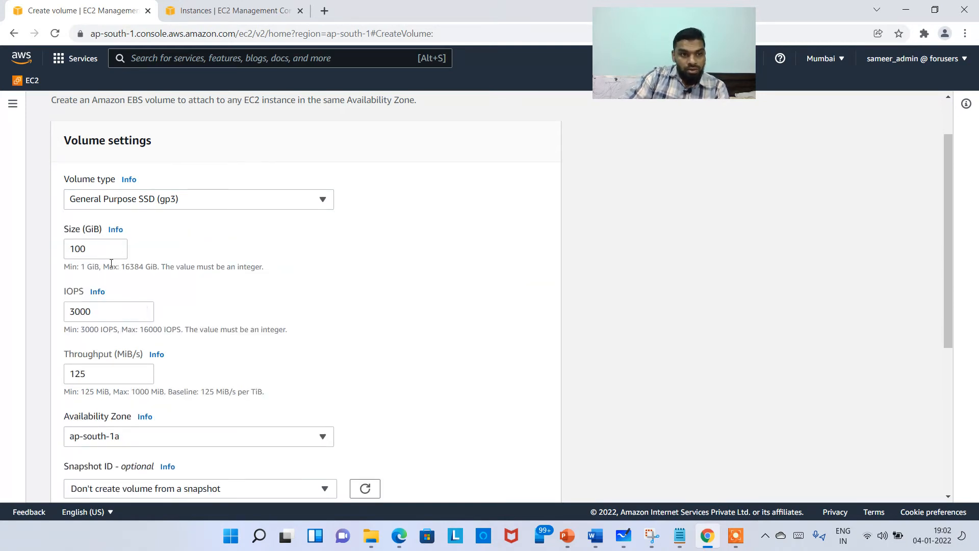
double_click(93, 245)
type("1")
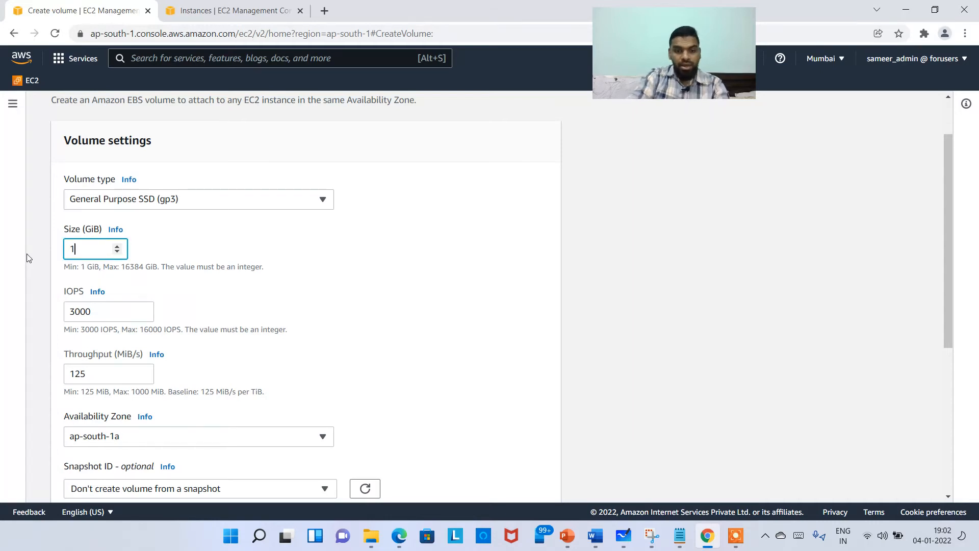
left_click(230, 200)
left_click(235, 235)
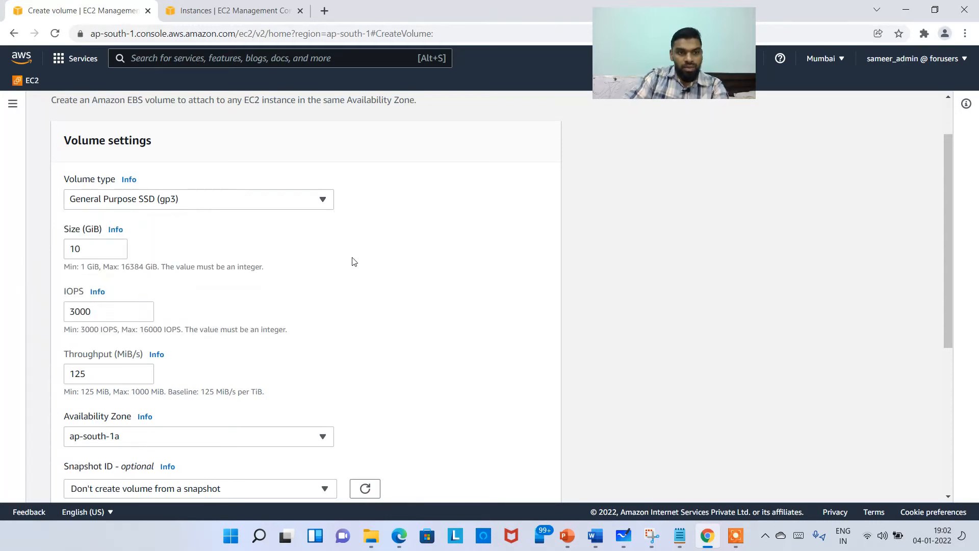
Try IOPS values from 3002 down to 2998 for the gp3 volume, and restore the value to 3000
double_click(140, 311)
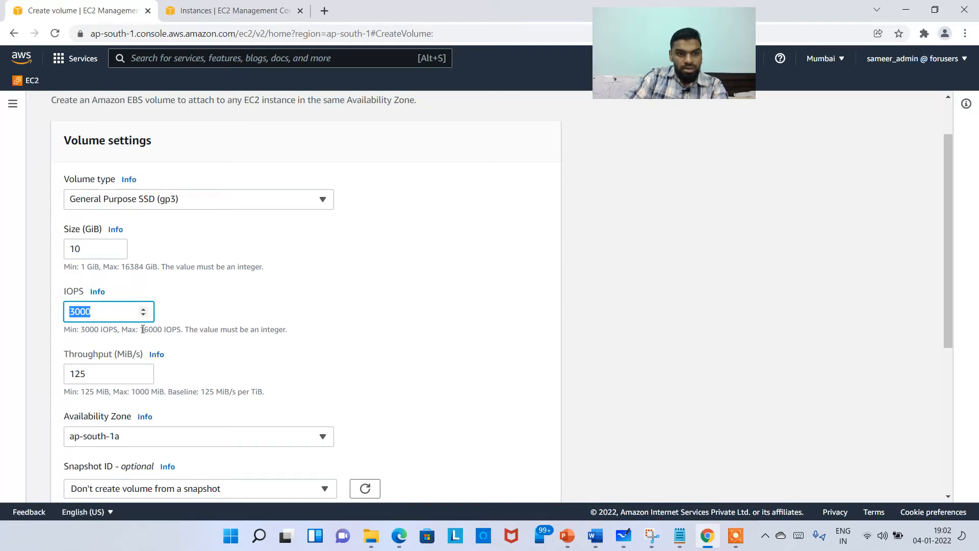
left_click(144, 309)
left_click(143, 309)
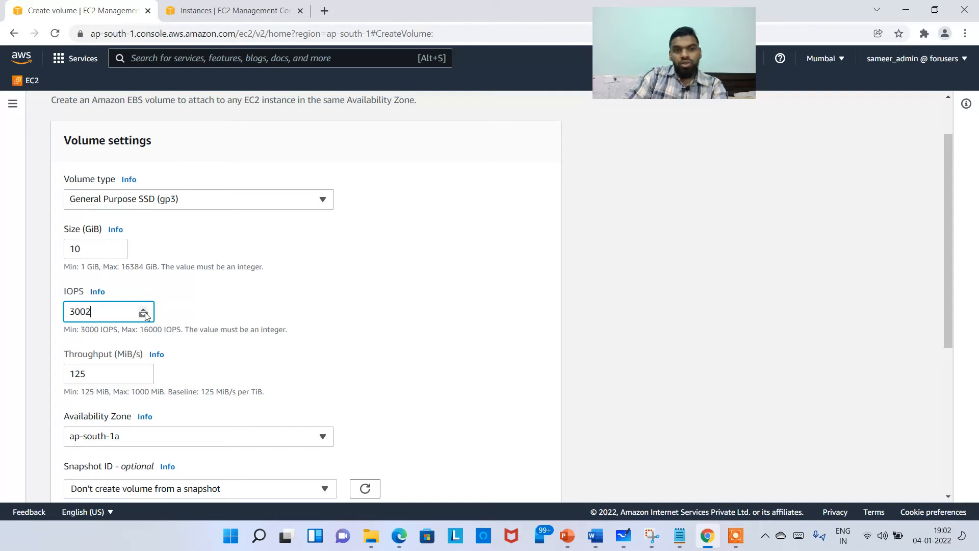
left_click(144, 314)
left_click(145, 314)
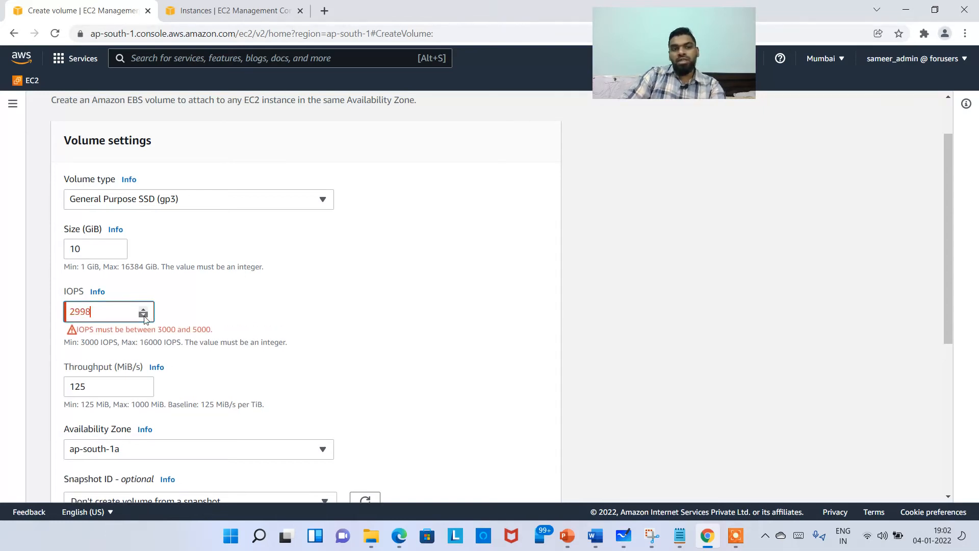
left_click(143, 309)
left_click(143, 309)
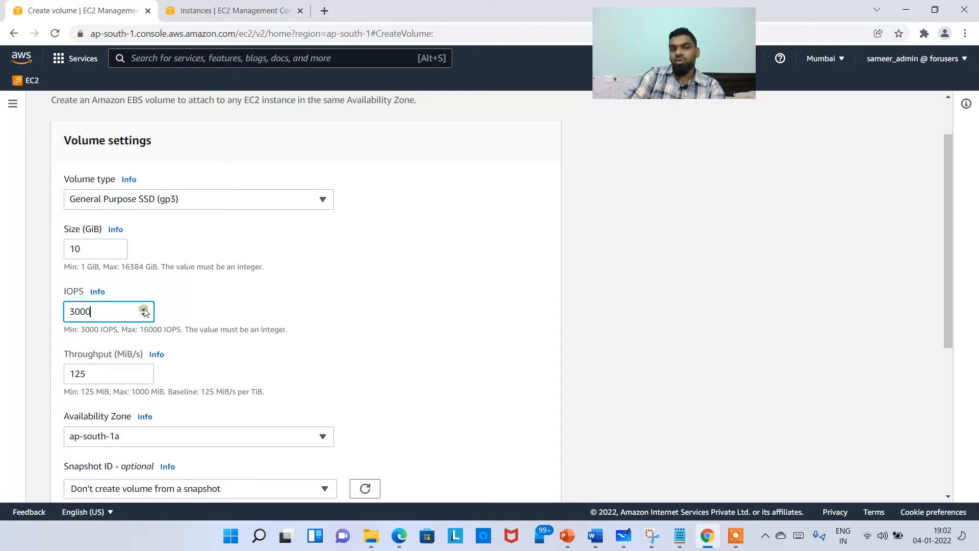
left_click(229, 281)
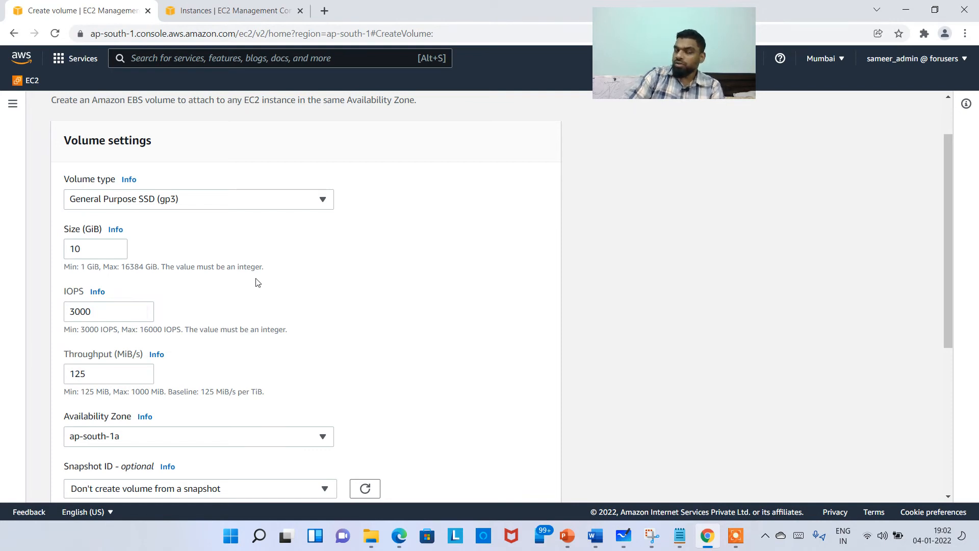
Set the volume type to General Purpose SSD (gp2) with a size of 15 GiB
scroll(269, 280, "up", 2)
left_click(208, 261)
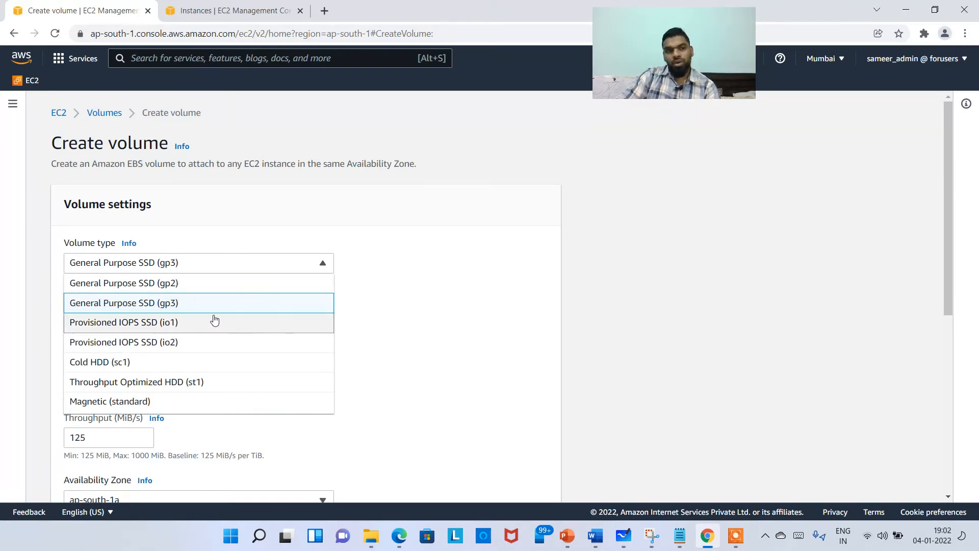
left_click(174, 282)
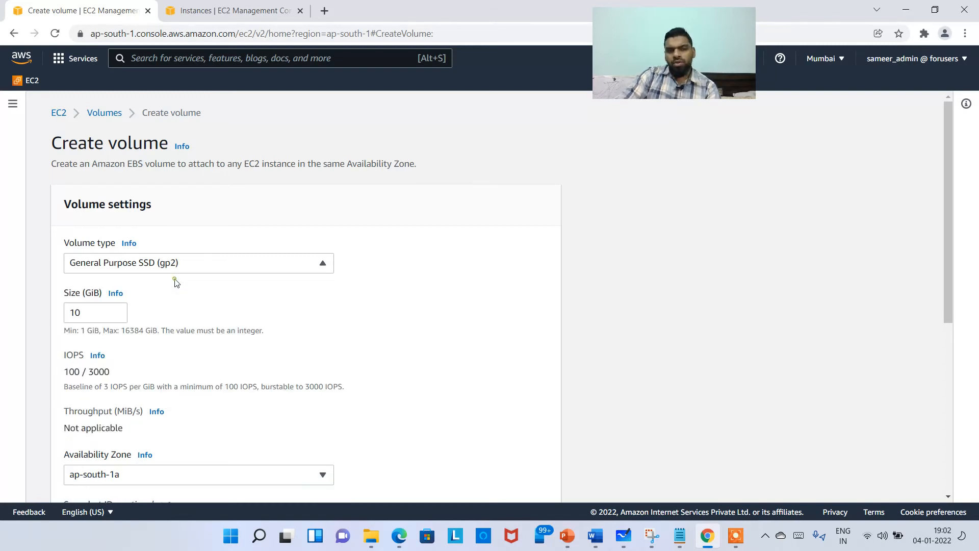
left_click(85, 313)
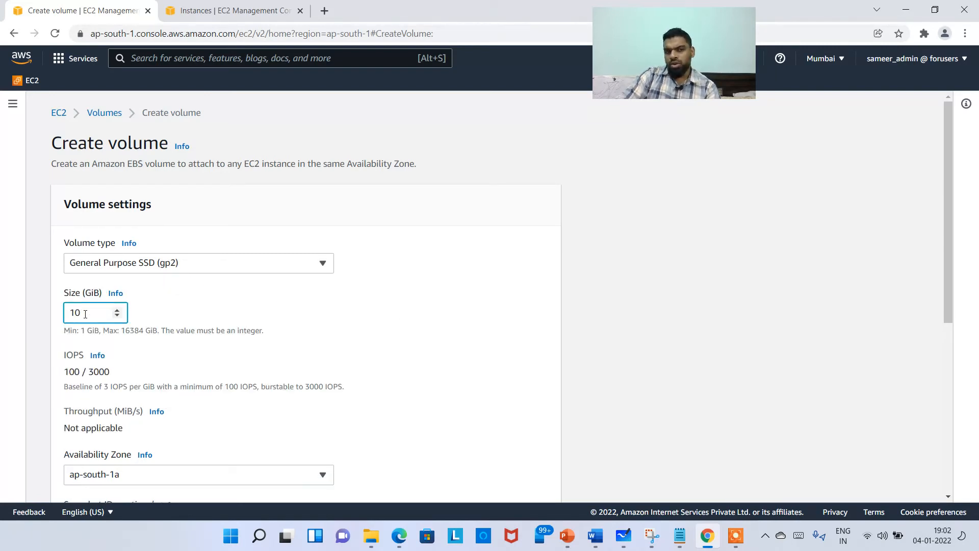
left_click_drag(84, 313, 24, 315)
type("1")
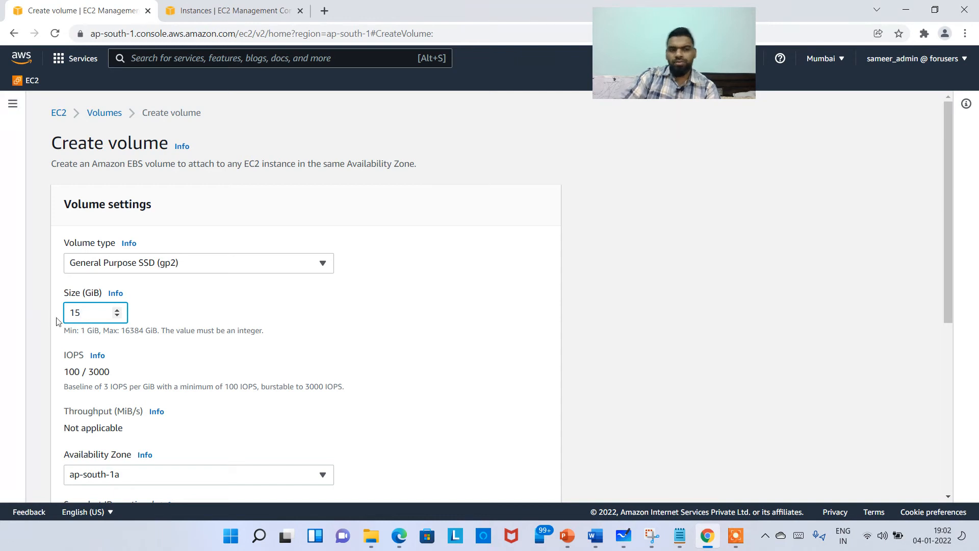
left_click(273, 316)
Compare the Availability Zone set for the new volume with DemoMachine's Availability Zone in the instances list
scroll(229, 336, "down", 3)
scroll(172, 328, "down", 1)
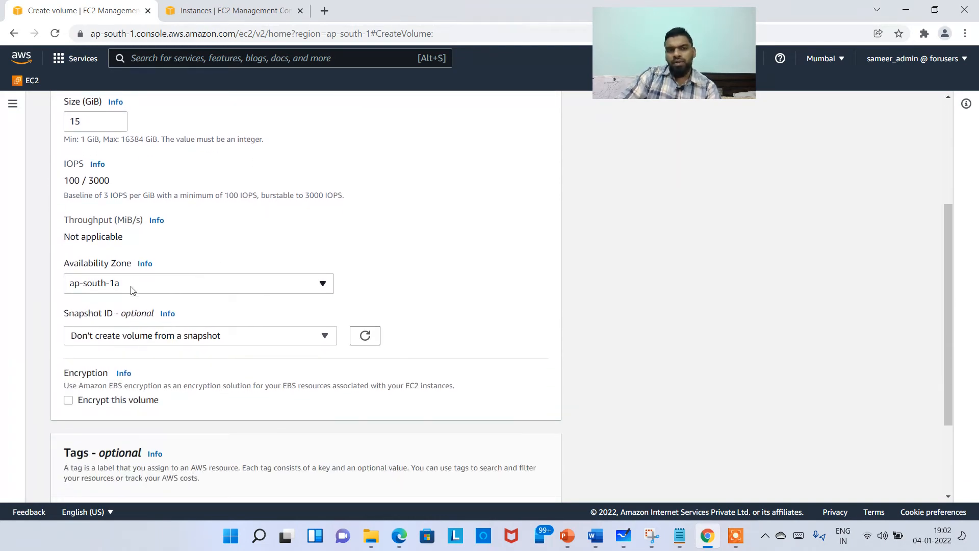
left_click(219, 10)
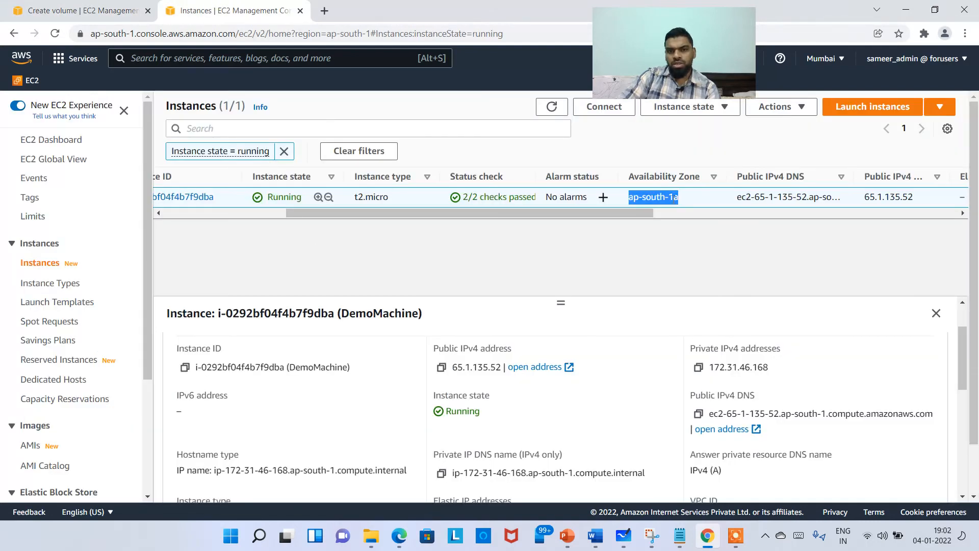
left_click_drag(561, 215, 599, 198)
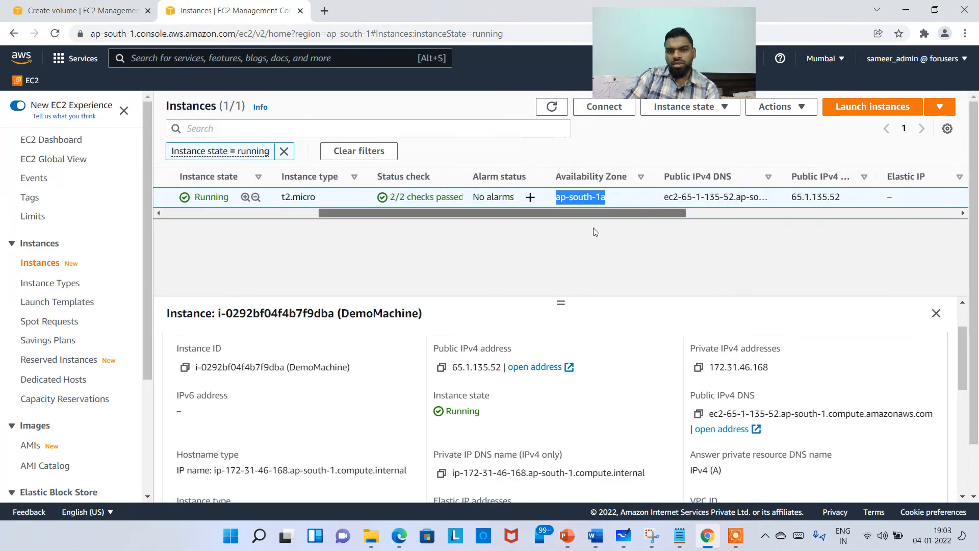
Return to the new volume's settings and try ap-south-1b as its Availability Zone
left_click(92, 10)
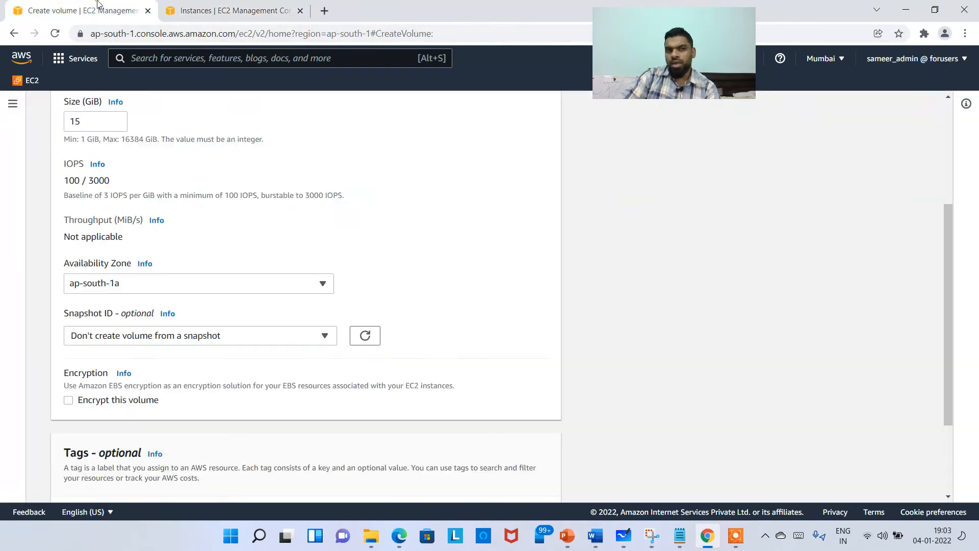
left_click(136, 286)
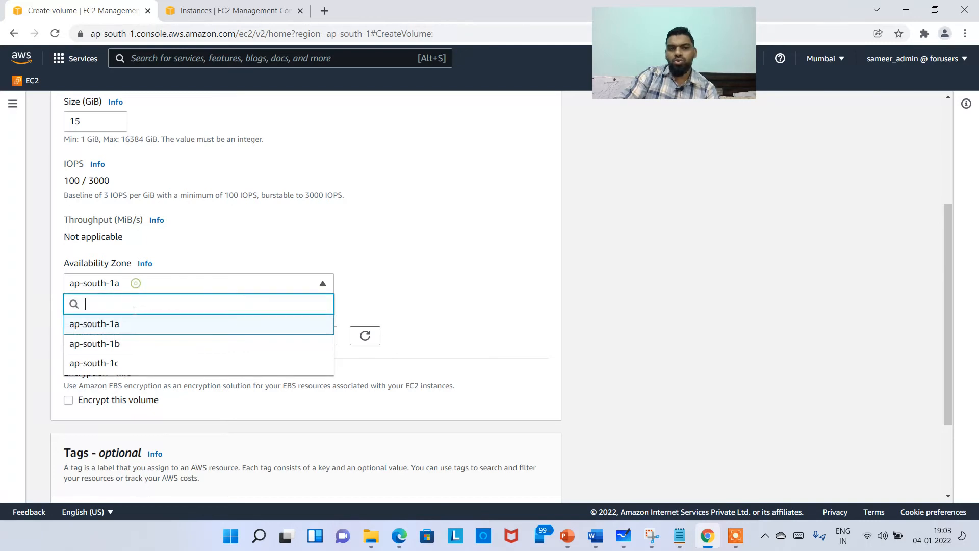
left_click(136, 342)
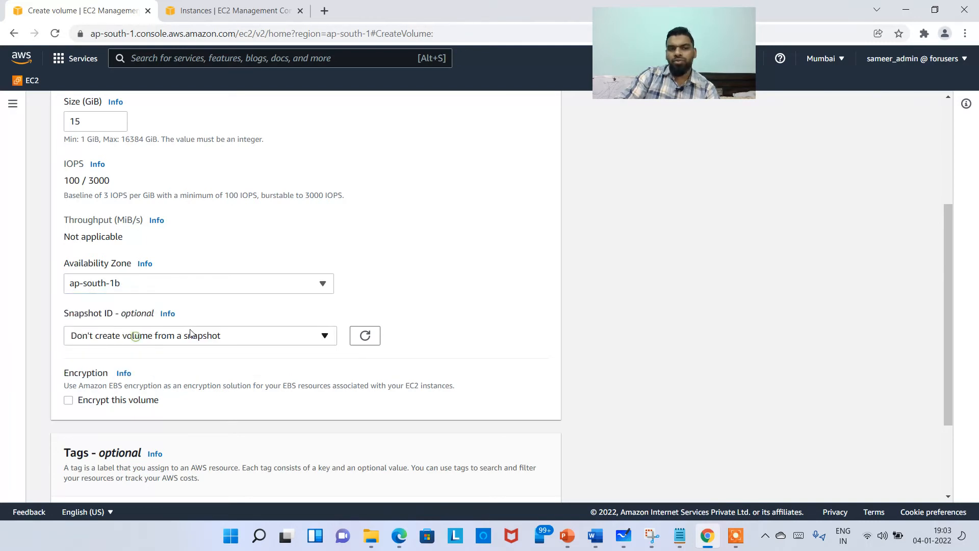
Set the Availability Zone to ap-south-1a and create the volume
left_click(206, 285)
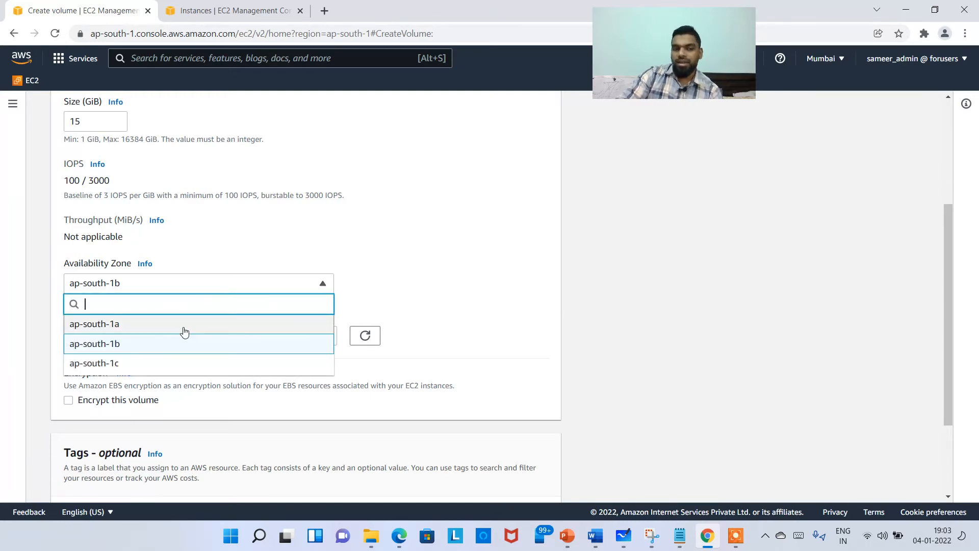
left_click(185, 327)
scroll(385, 283, "down", 3)
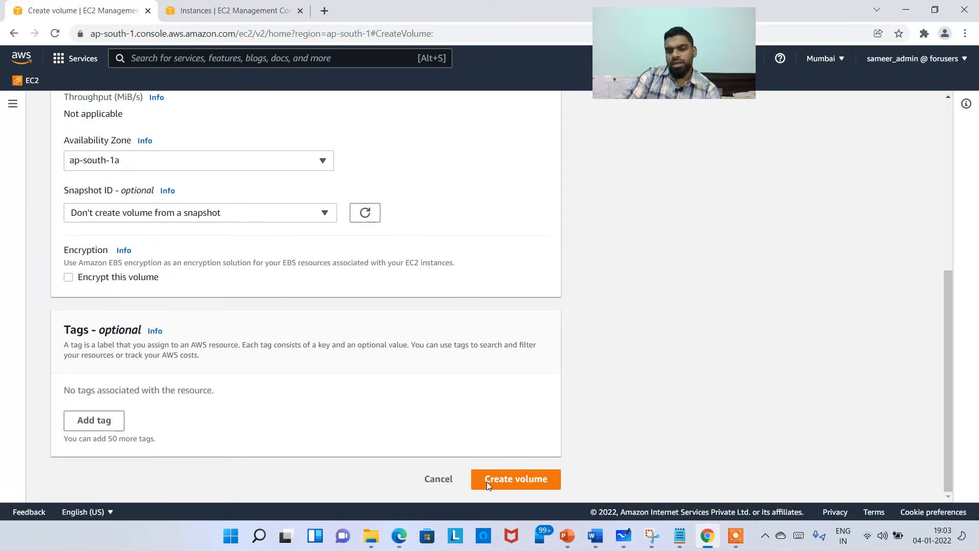
left_click(524, 478)
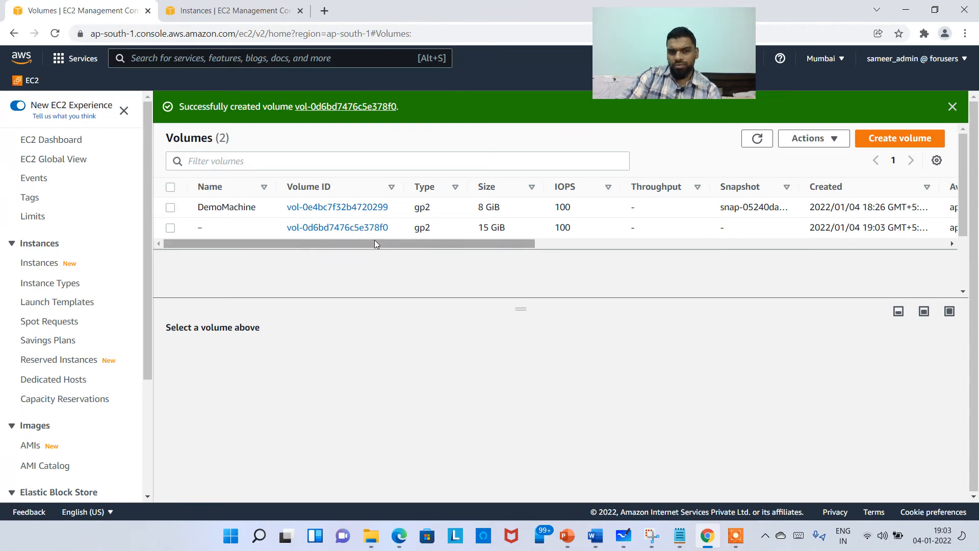
Name the new 15 GiB volume newlycreatedvolume
left_click_drag(508, 228, 205, 231)
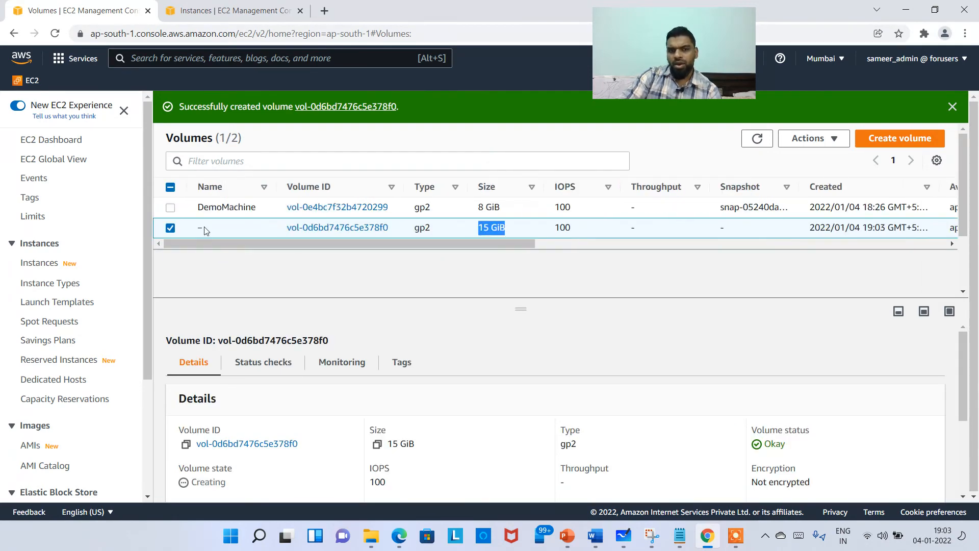
left_click(212, 228)
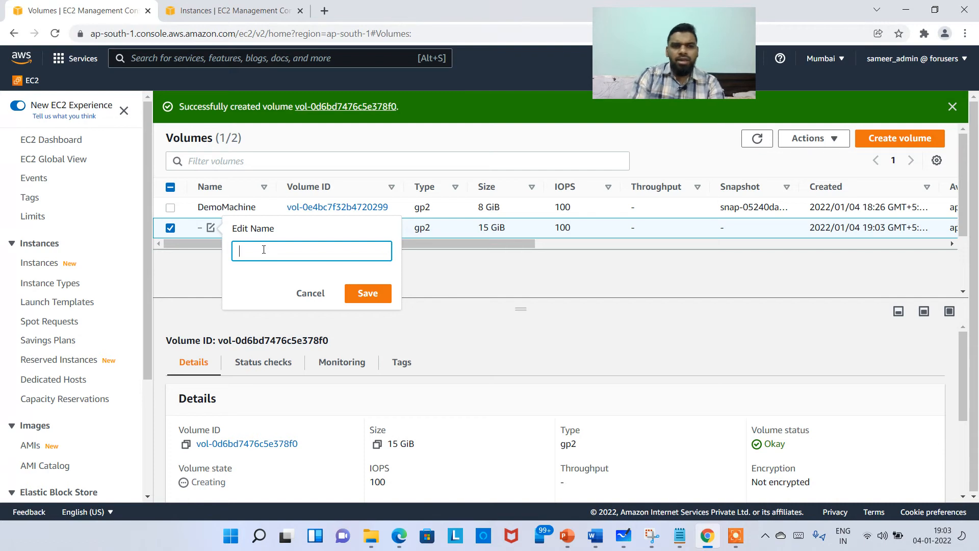
type("Demo")
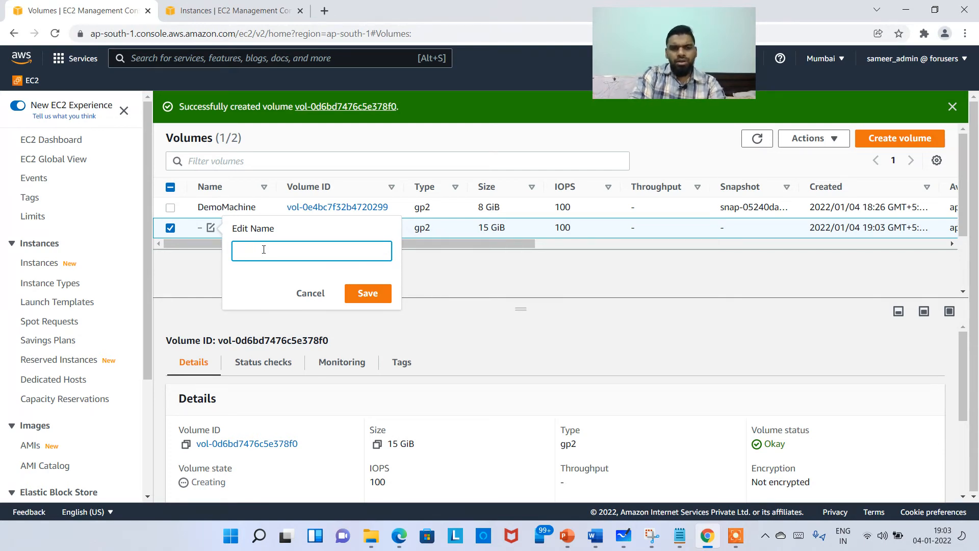
type("newlycreatedvo")
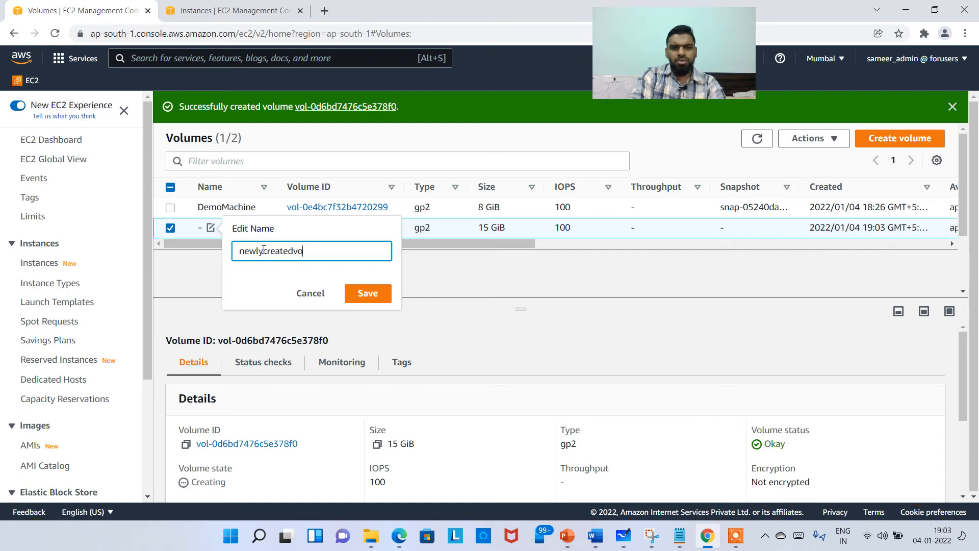
type("lume")
left_click(366, 291)
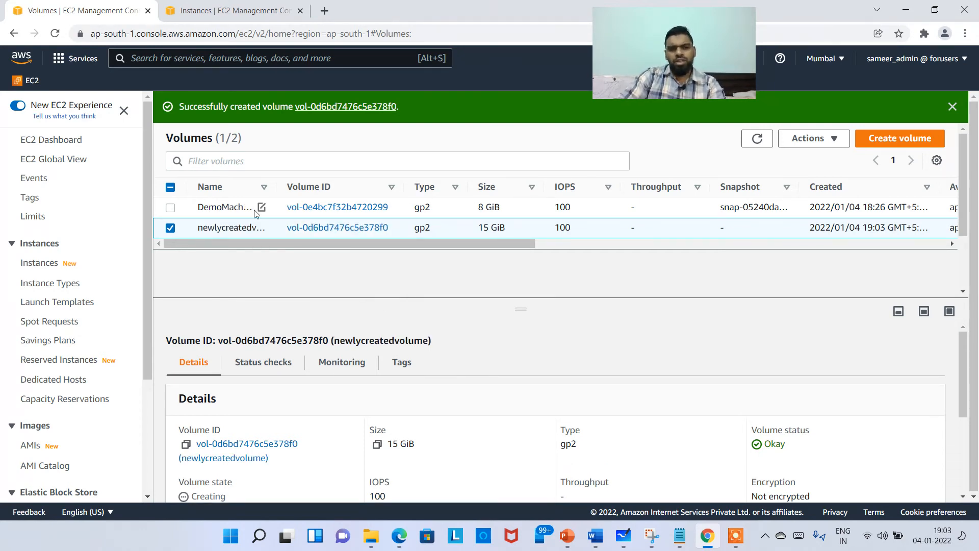
Check the state of newlycreatedvolume in the volumes list, refreshing the list to update it
left_click(170, 228)
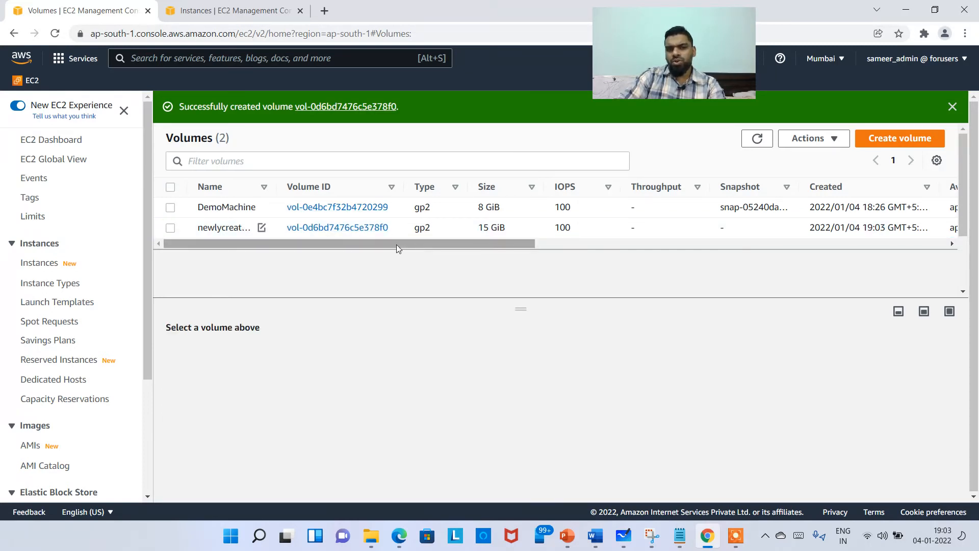
left_click_drag(344, 243, 673, 246)
left_click_drag(799, 228, 770, 235)
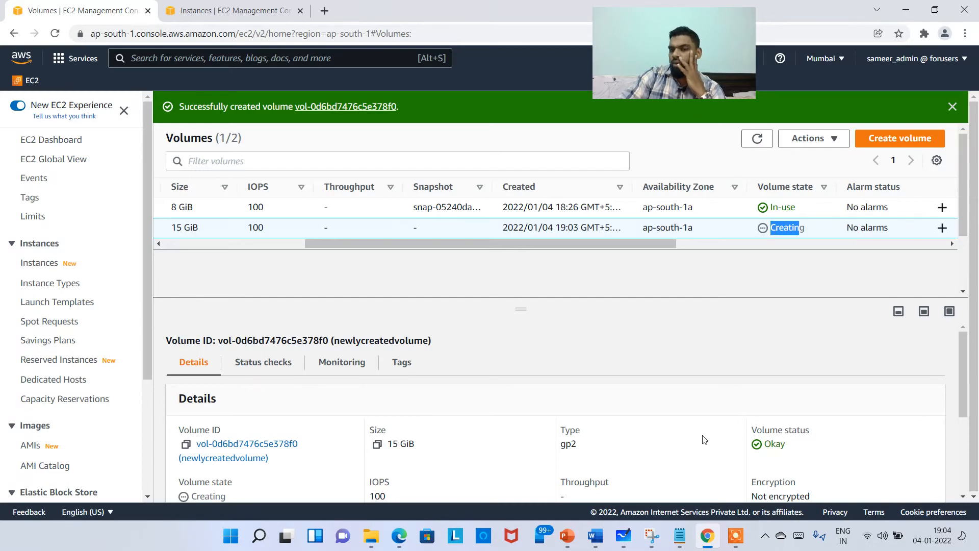
left_click(733, 534)
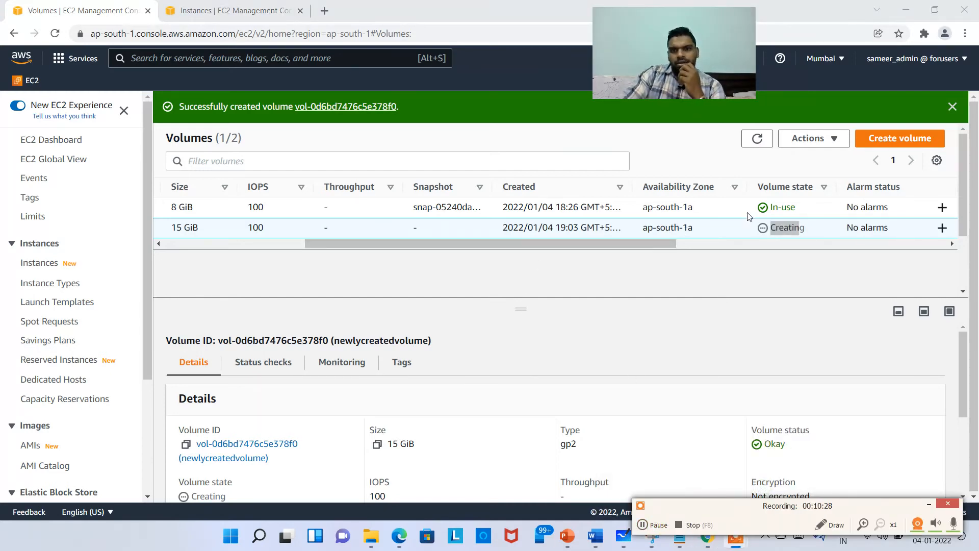
left_click(757, 139)
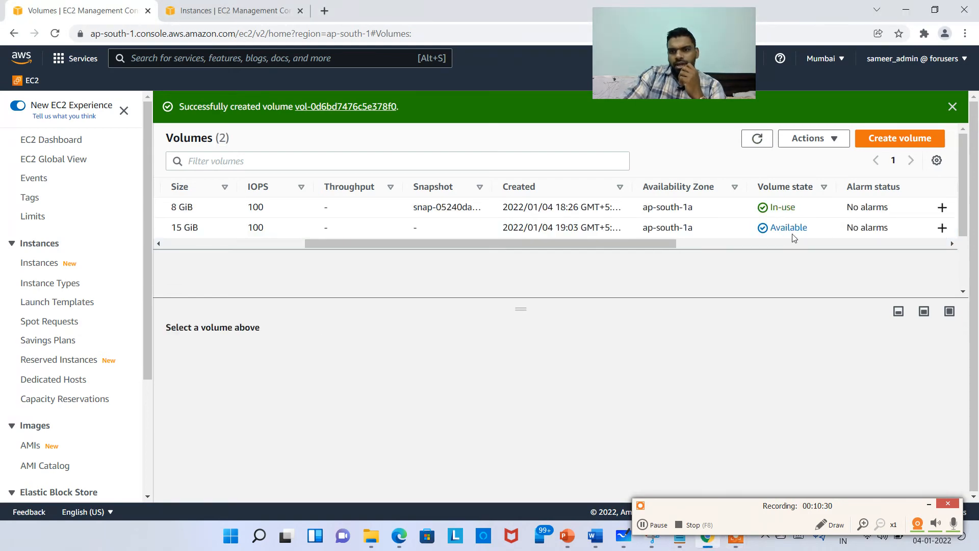
left_click_drag(814, 233, 769, 228)
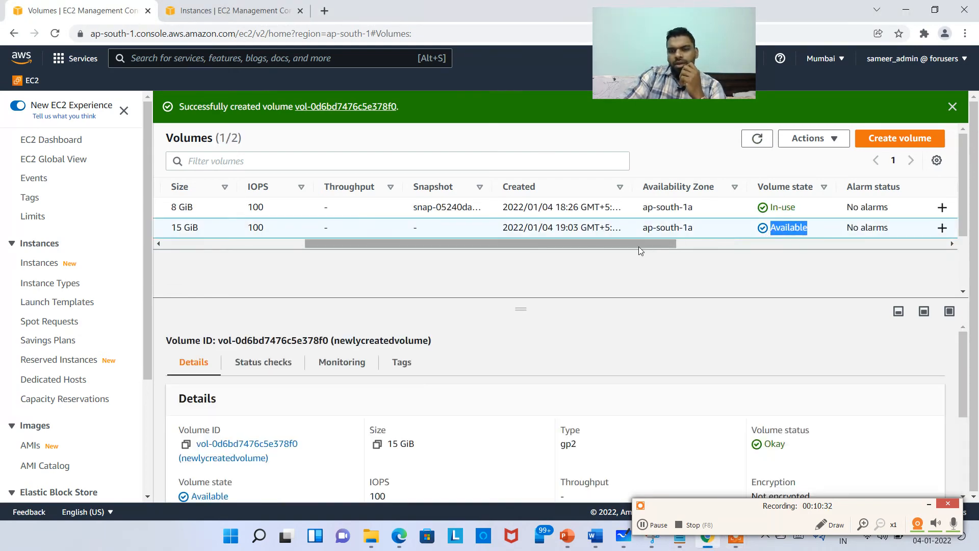
Widen the Name column of the volumes list to fit the full name newlycreatedvolume
left_click_drag(635, 246, 305, 249)
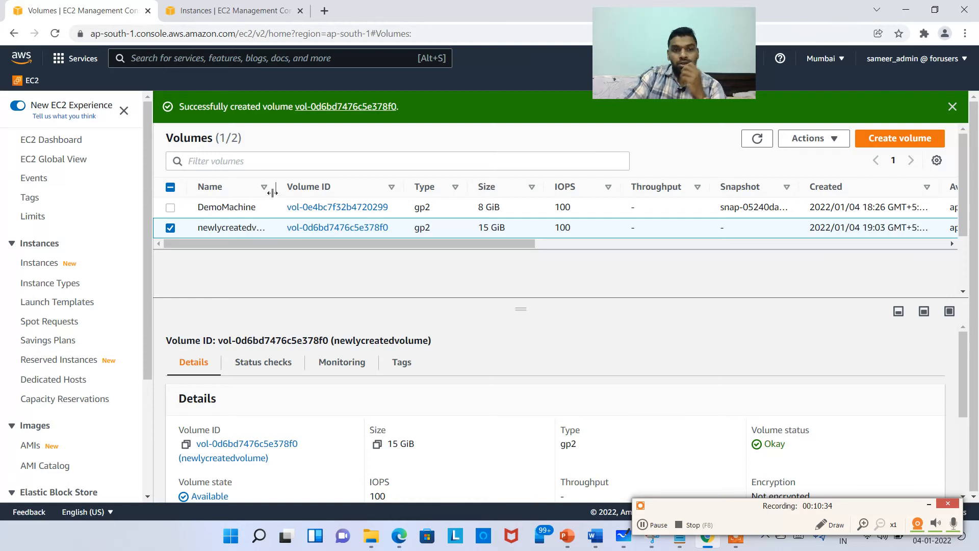
left_click_drag(275, 189, 309, 200)
left_click_drag(362, 250, 317, 267)
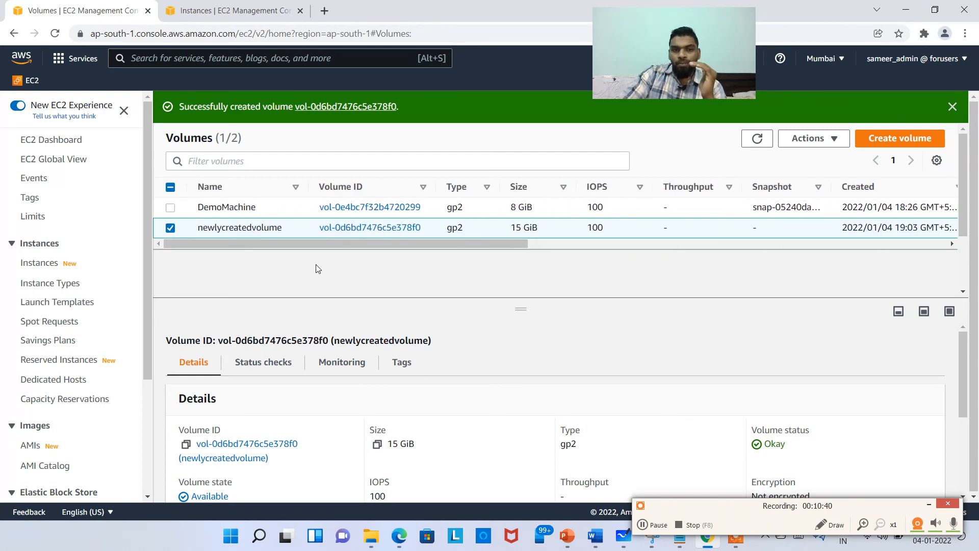
Examine the ID and size of the volume attached to DemoMachine in the instance's storage details
left_click(42, 264)
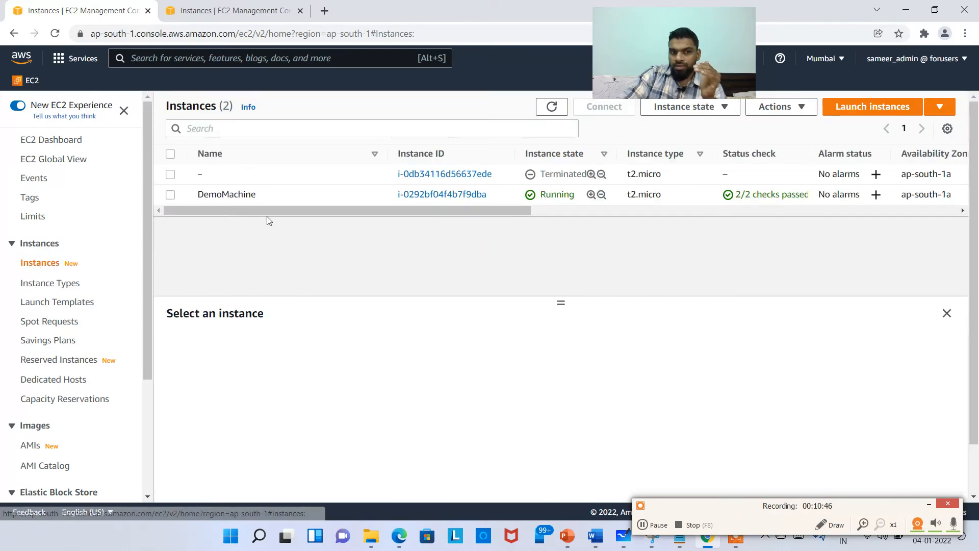
left_click(298, 197)
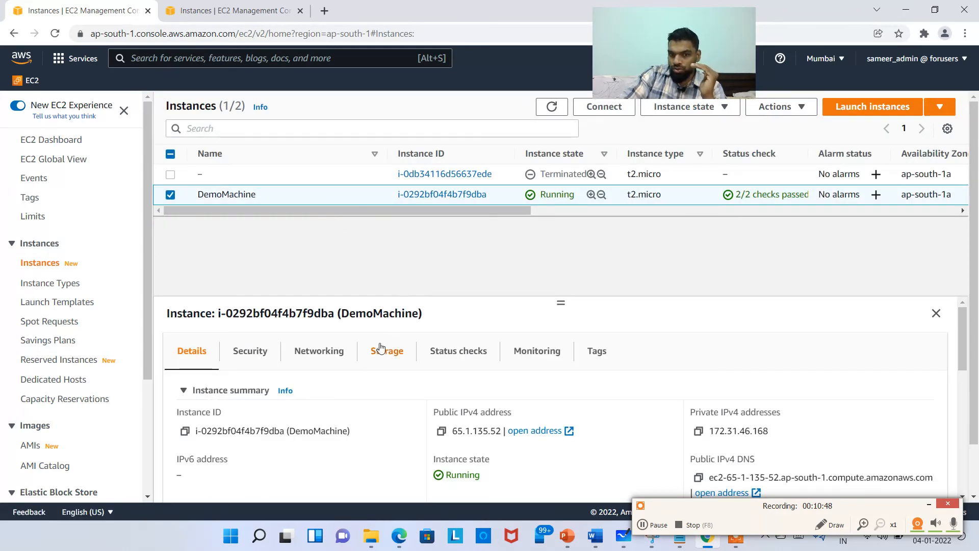
left_click(395, 359)
scroll(400, 364, "down", 2)
scroll(401, 364, "down", 2)
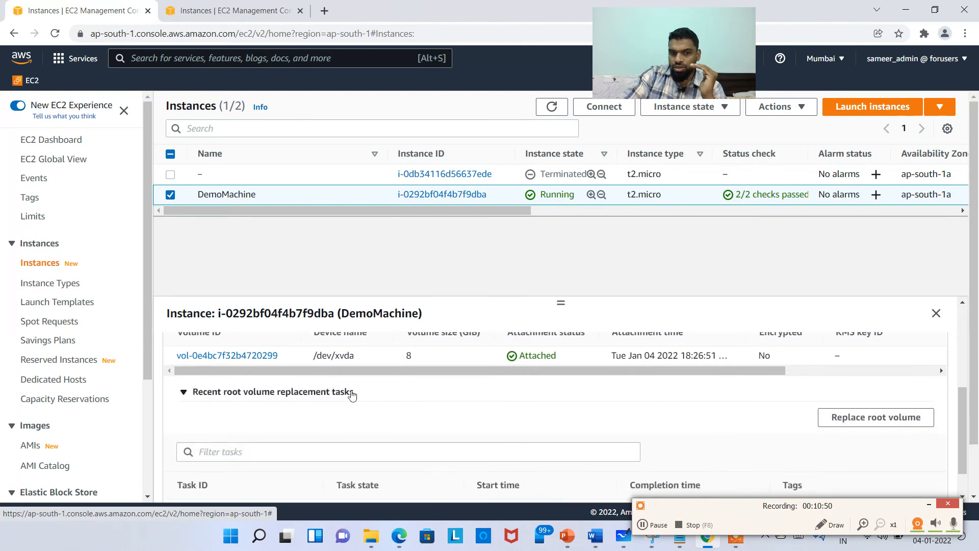
scroll(306, 421, "up", 1)
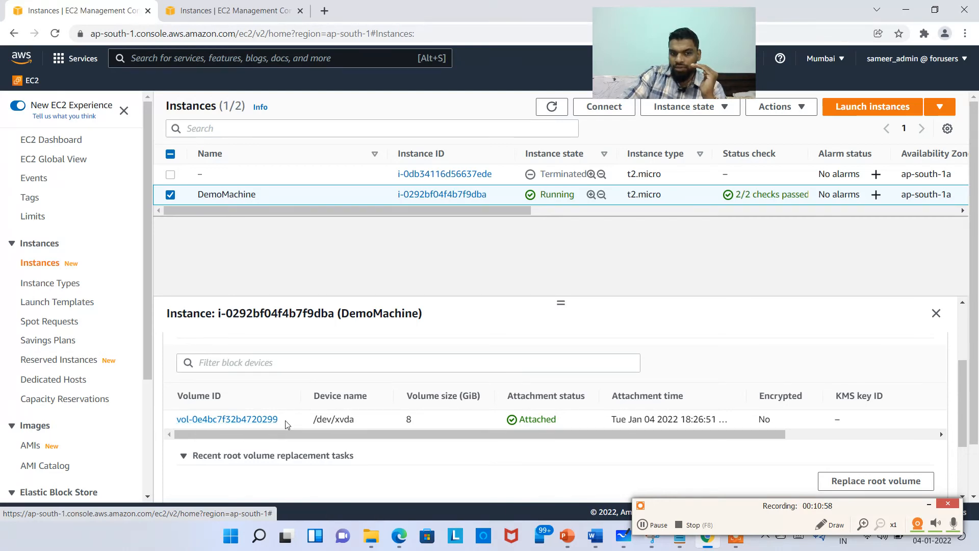
left_click_drag(287, 424, 262, 420)
Find DemoMachine's attached volume in the volumes list by its ID and compare its size with that of newlycreatedvolume
scroll(26, 371, "down", 1)
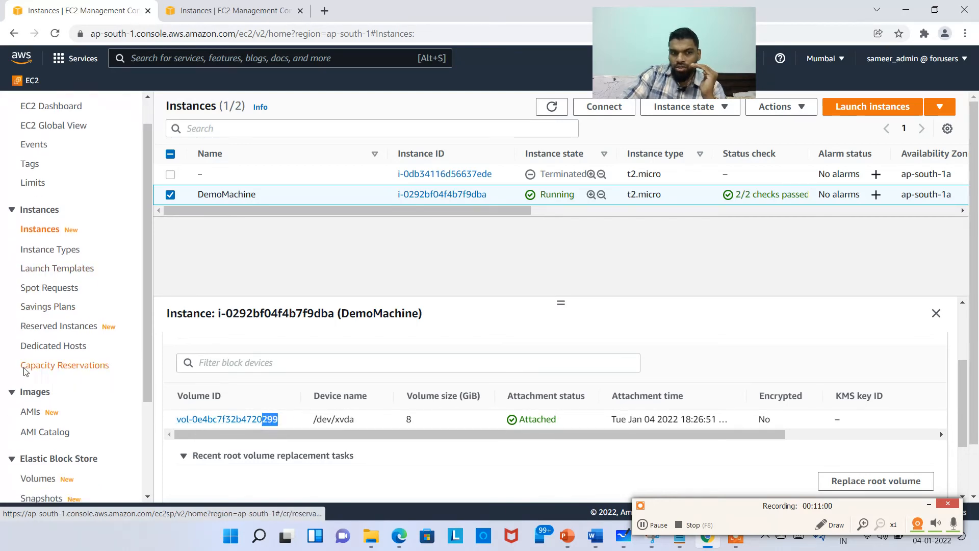
scroll(26, 371, "down", 3)
left_click(37, 346)
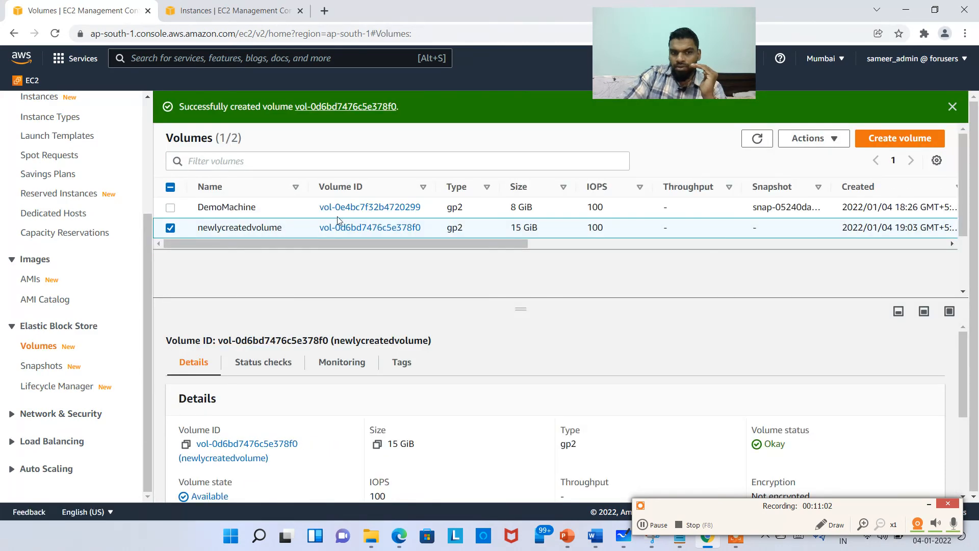
left_click_drag(434, 208, 407, 208)
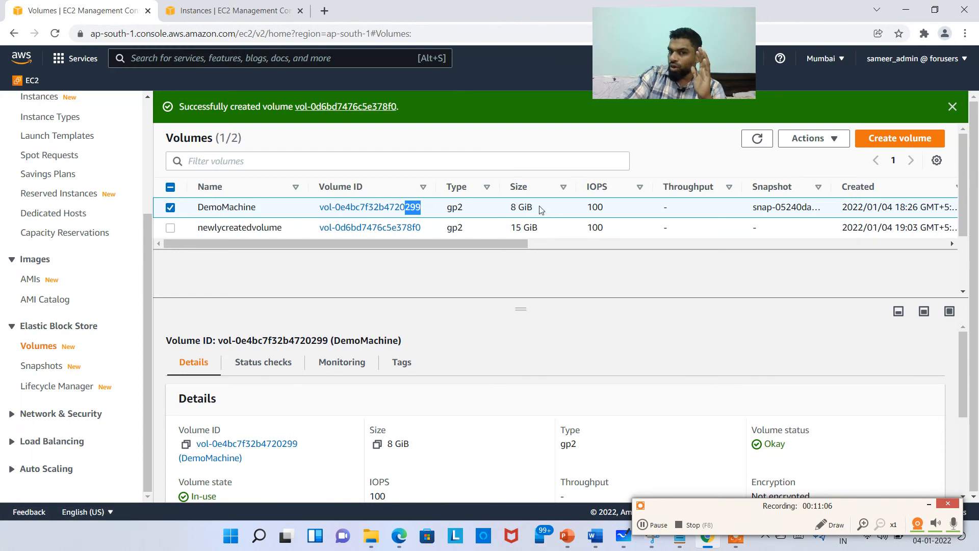
left_click_drag(540, 210, 510, 208)
left_click(655, 525)
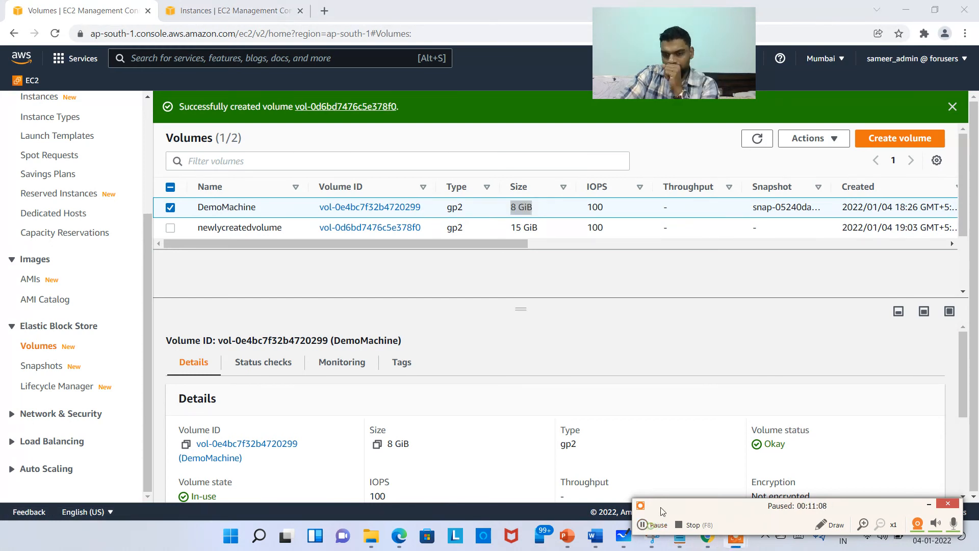
left_click(655, 524)
left_click(510, 243)
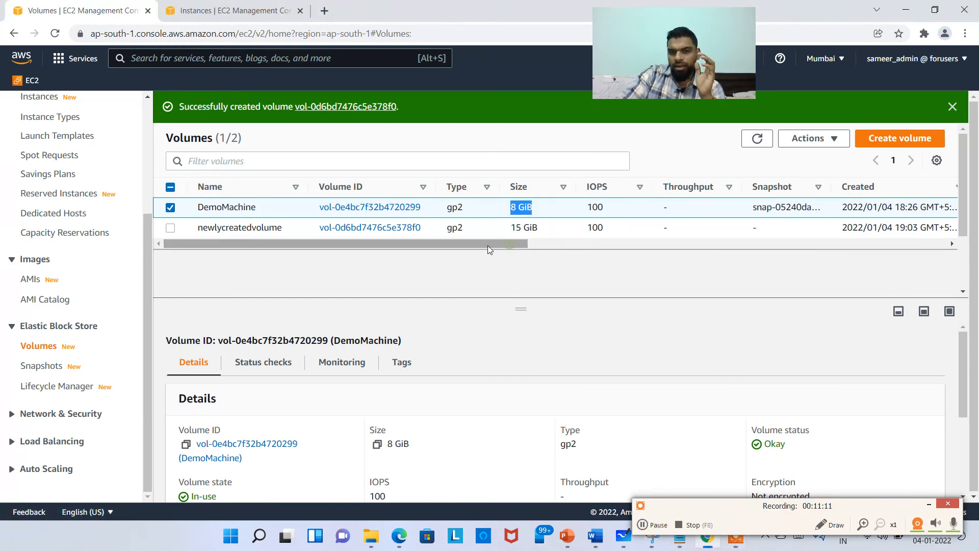
left_click(544, 231)
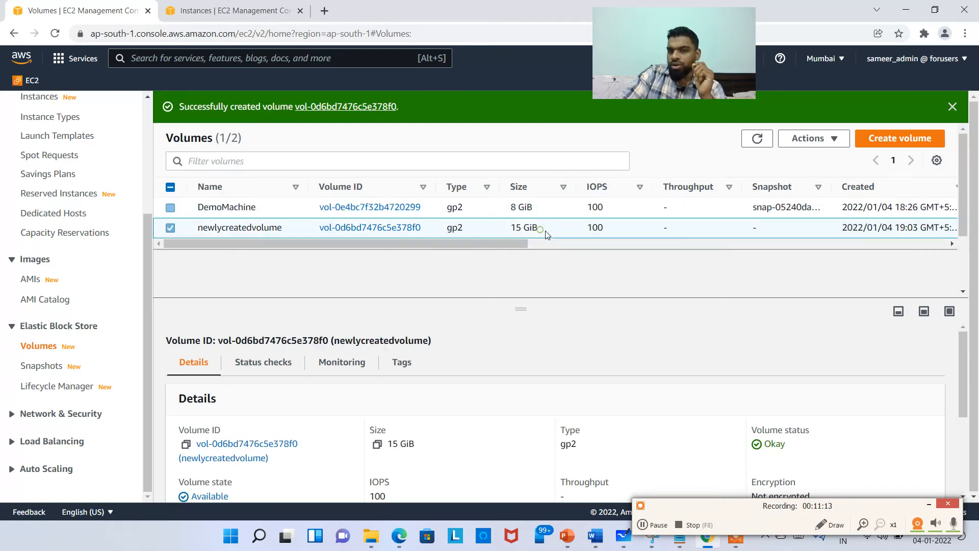
left_click_drag(543, 231, 498, 232)
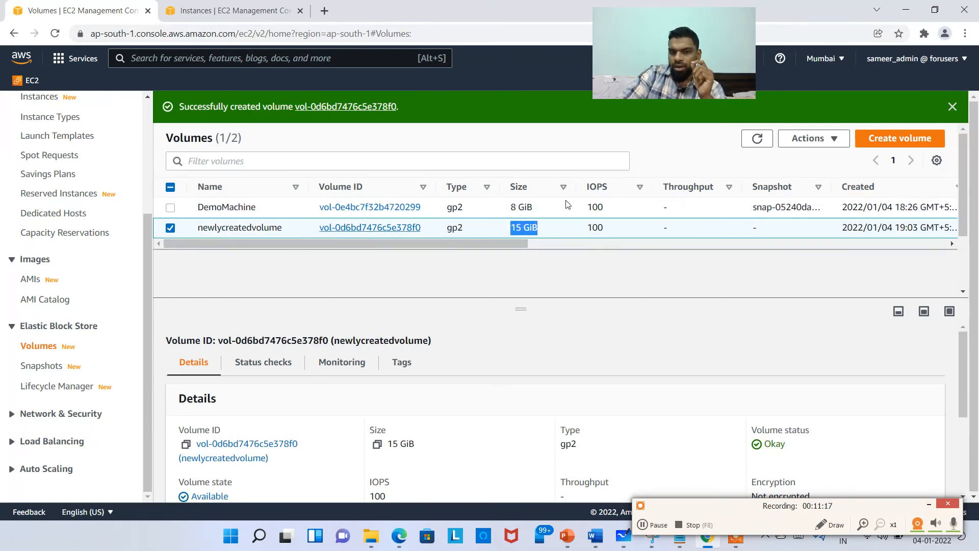
Attach newlycreatedvolume to the running DemoMachine instance with the device name /dev/sdf
left_click(831, 139)
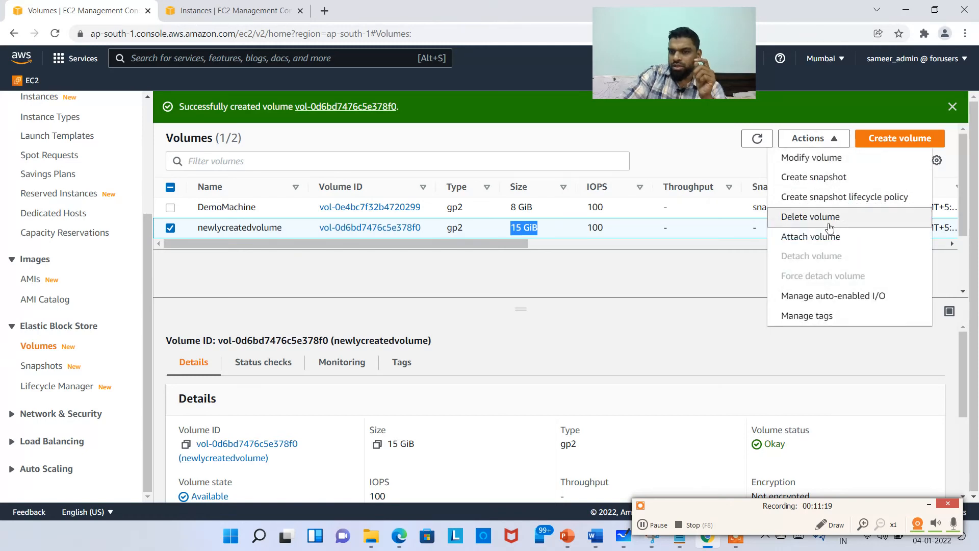
right_click(626, 229)
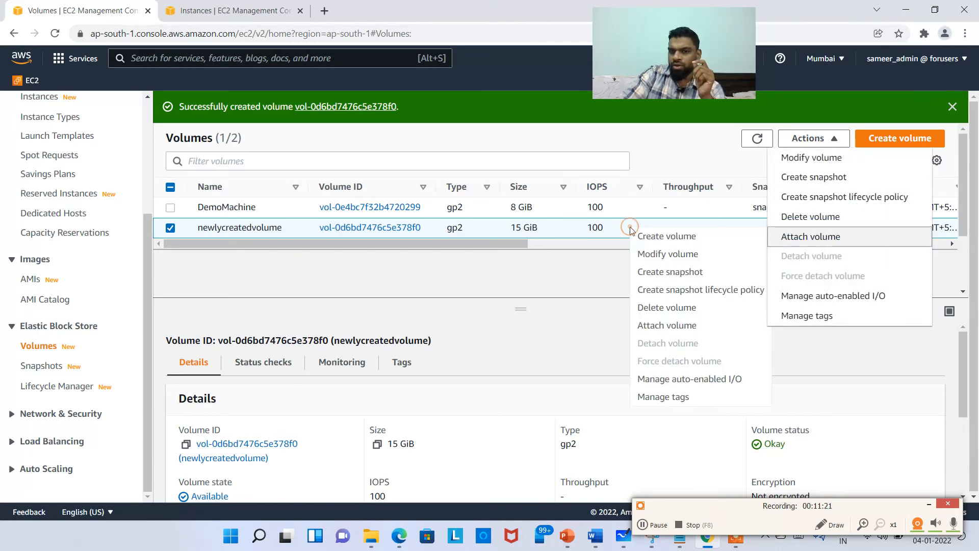
right_click(624, 229)
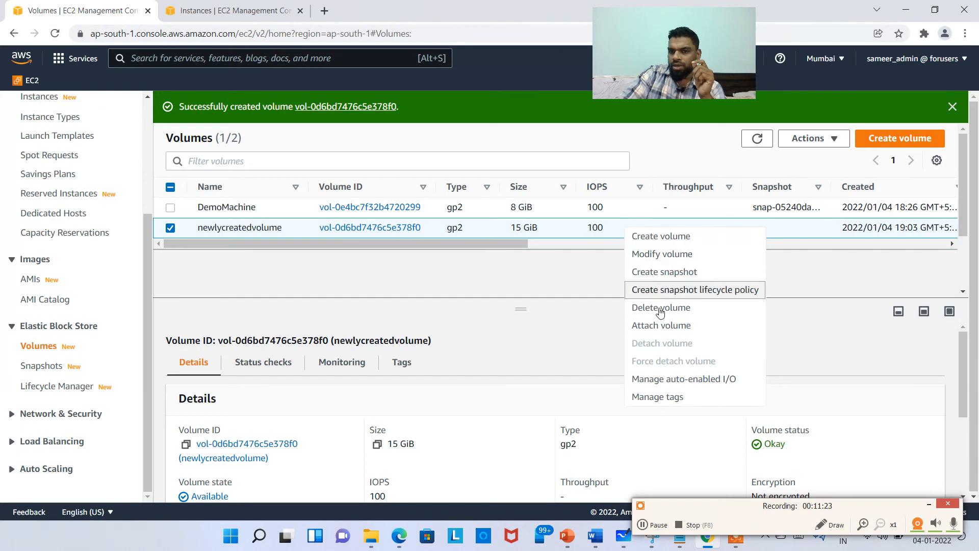
left_click(670, 327)
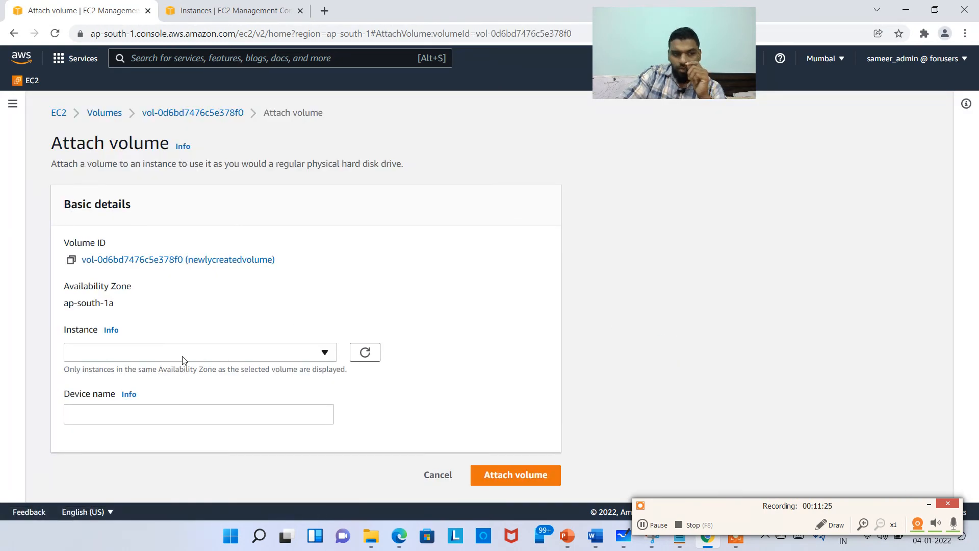
left_click(247, 351)
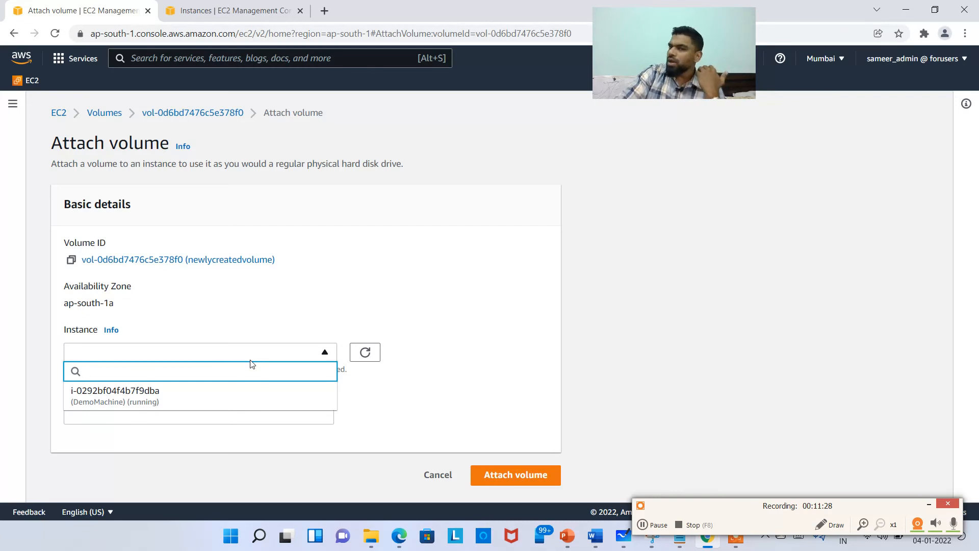
left_click(144, 406)
scroll(338, 402, "down", 2)
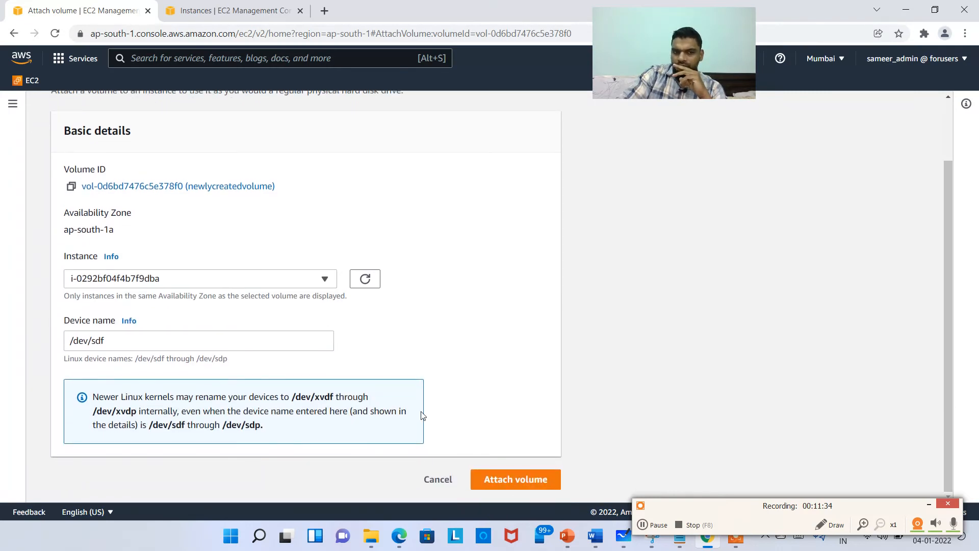
left_click(514, 472)
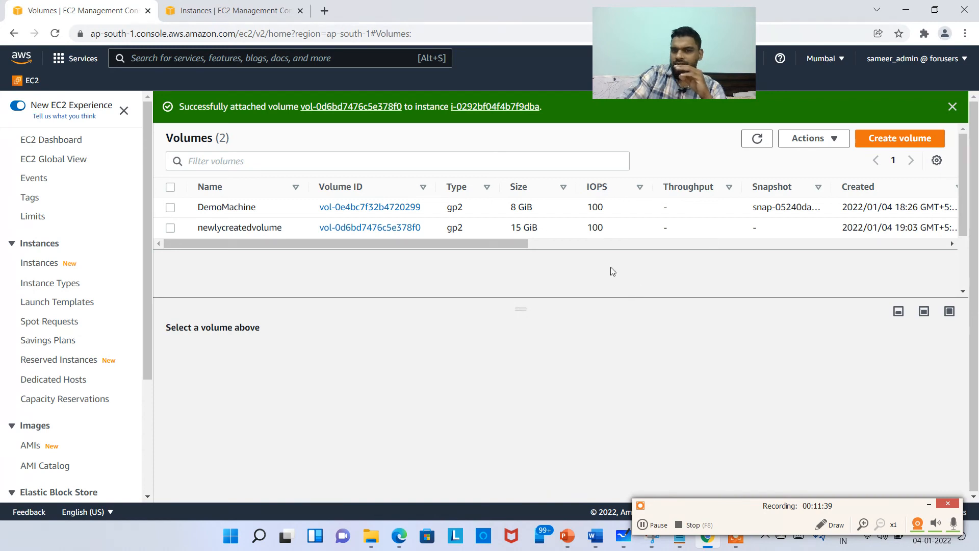
Check the volume state of newlycreatedvolume in the volumes list after attaching it
left_click_drag(467, 243, 630, 244)
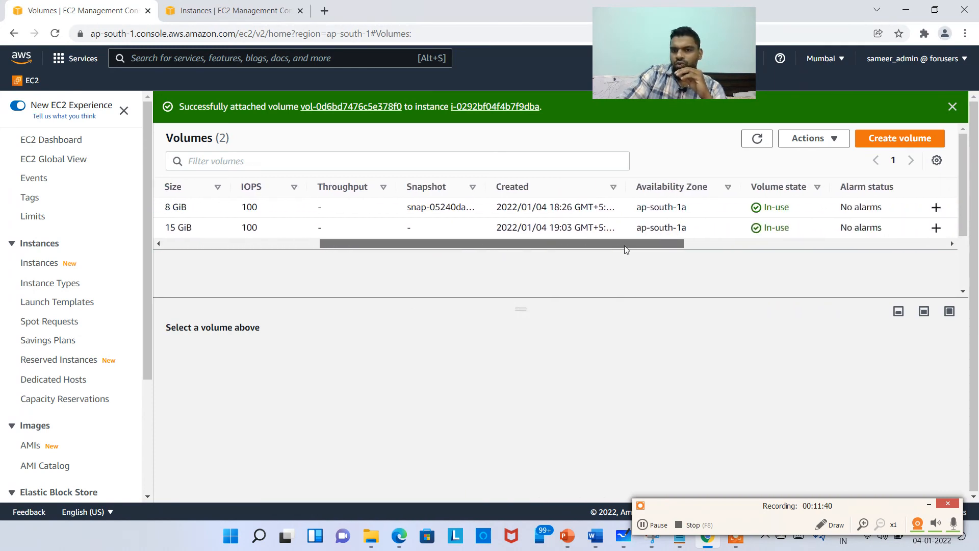
double_click(787, 230)
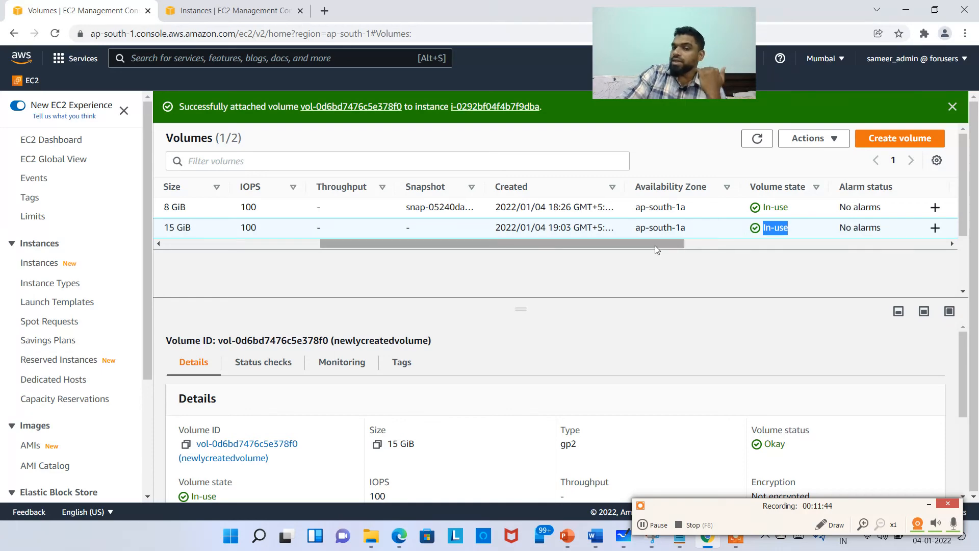
left_click_drag(654, 246, 456, 267)
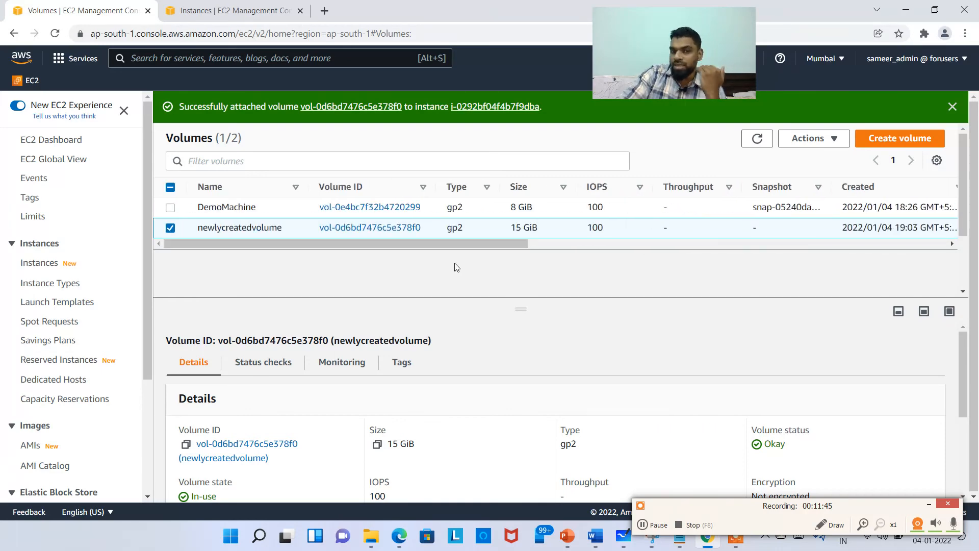
Look through DemoMachine's storage summary in the instances list and collapse the summary
left_click(51, 263)
scroll(506, 354, "down", 3)
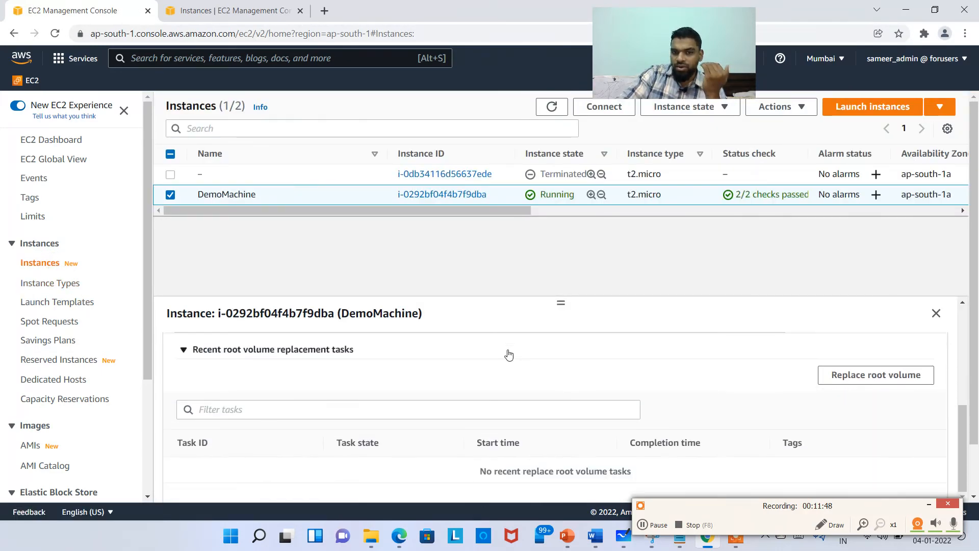
scroll(612, 360, "up", 4)
left_click(936, 314)
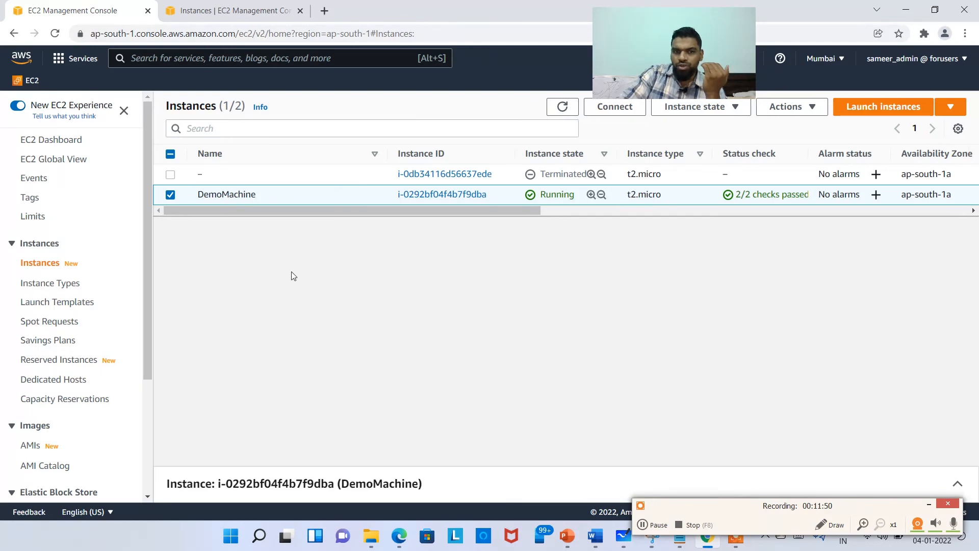
Open DemoMachine's full instance details and examine the block devices in its storage information
left_click(436, 195)
scroll(416, 212, "down", 1)
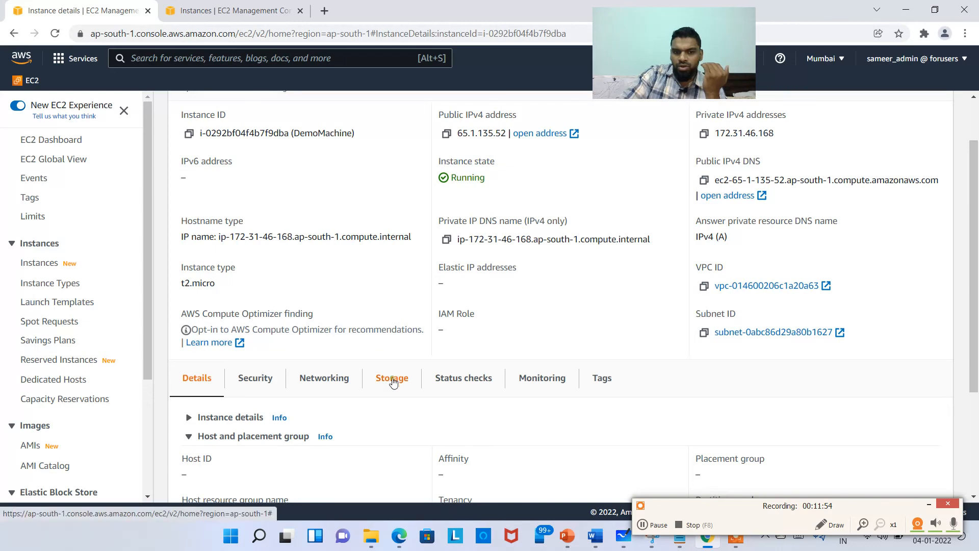
left_click(392, 376)
scroll(415, 380, "down", 4)
scroll(387, 382, "down", 2)
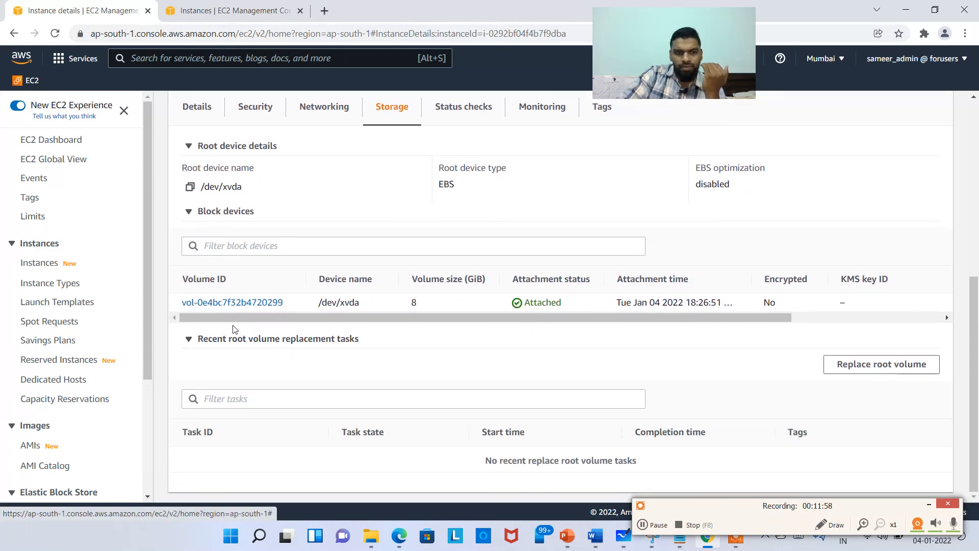
Collapse and re-expand the block devices and root volume replacement sections to look for the newly attached volume
left_click(188, 212)
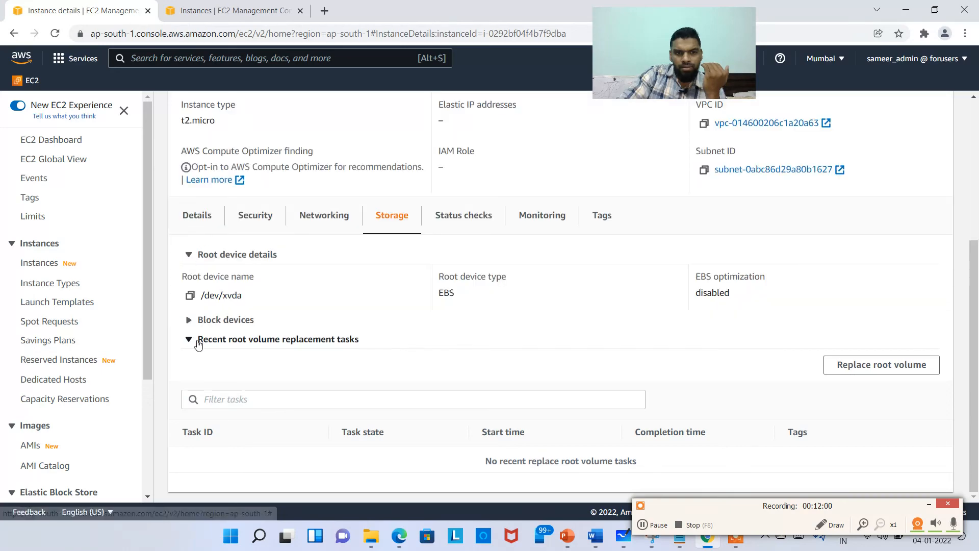
left_click(188, 340)
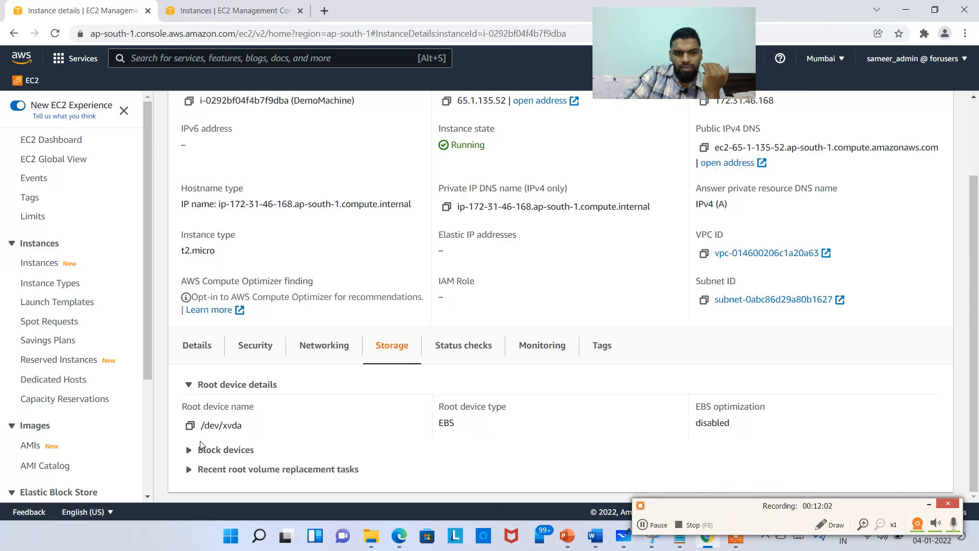
left_click(189, 450)
scroll(664, 446, "down", 2)
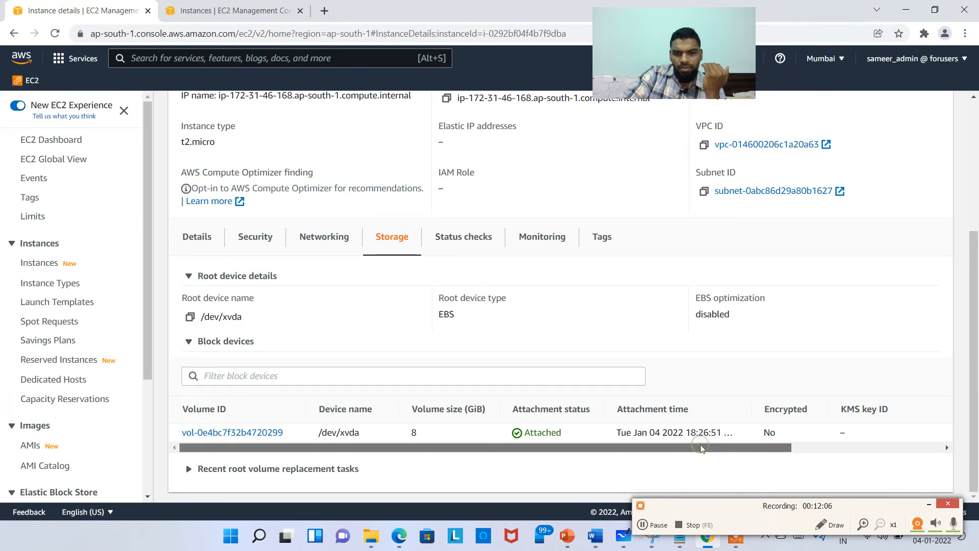
left_click_drag(729, 446, 458, 455)
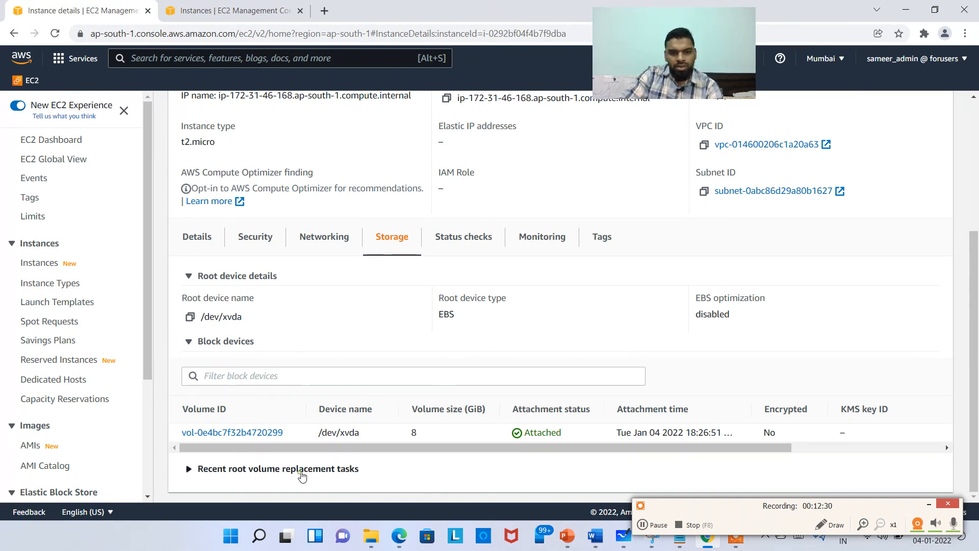
left_click(301, 472)
scroll(338, 466, "down", 2)
scroll(301, 319, "up", 2)
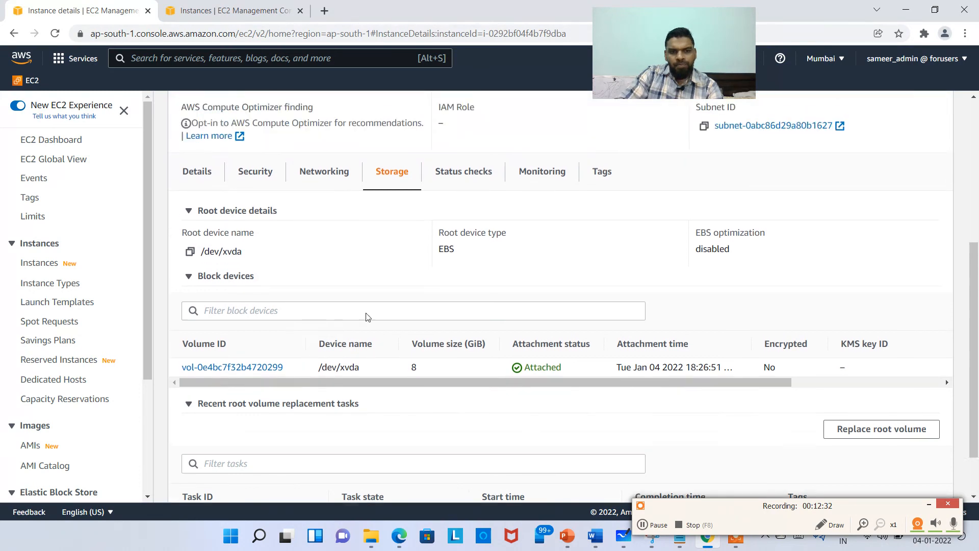